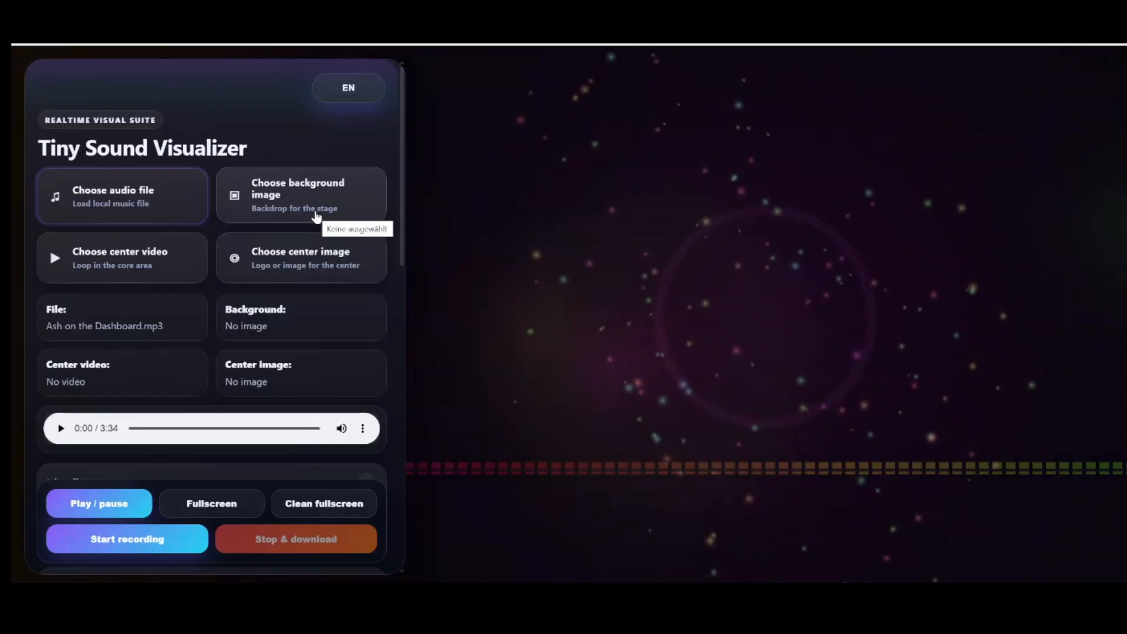
- Load the Studio PNG from the mp3 folder as the background image
left_click(318, 209)
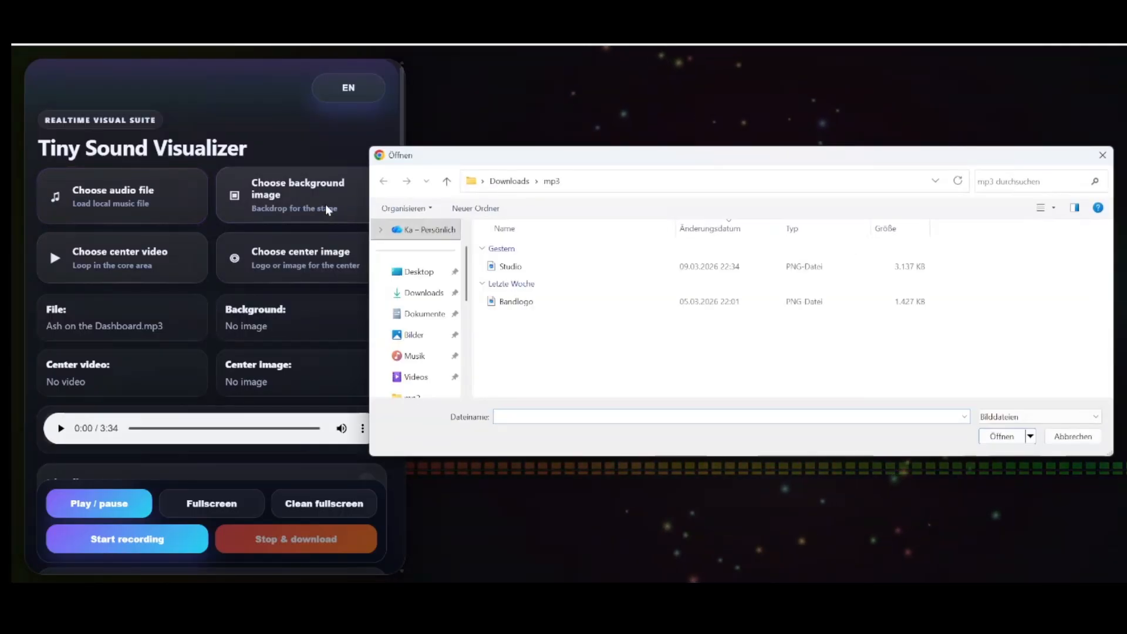
left_click(564, 266)
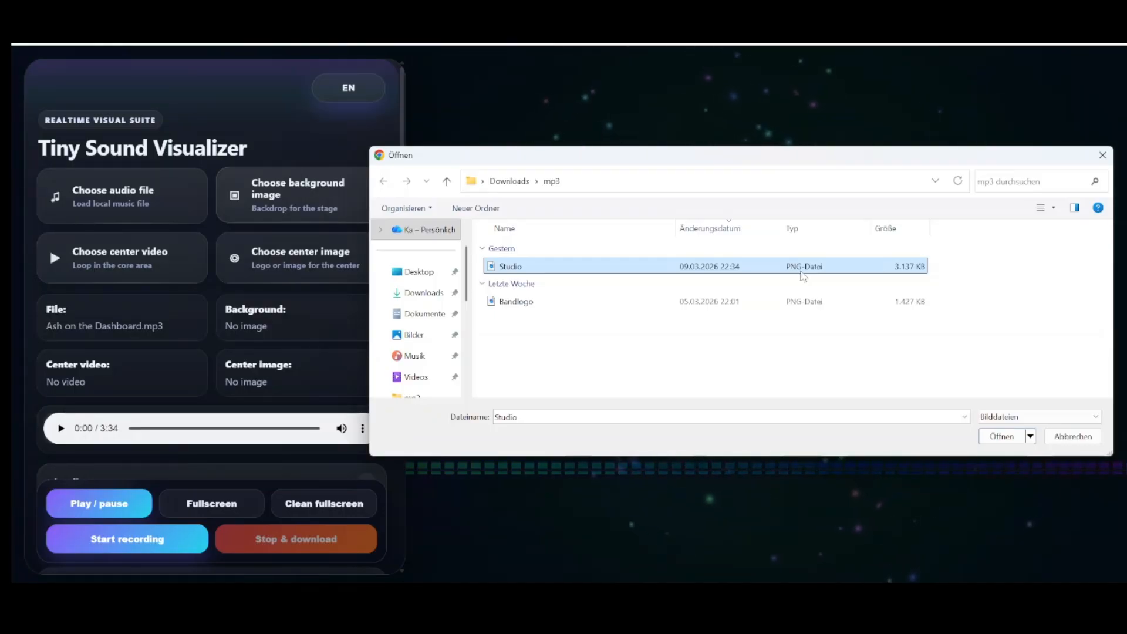
left_click(1002, 436)
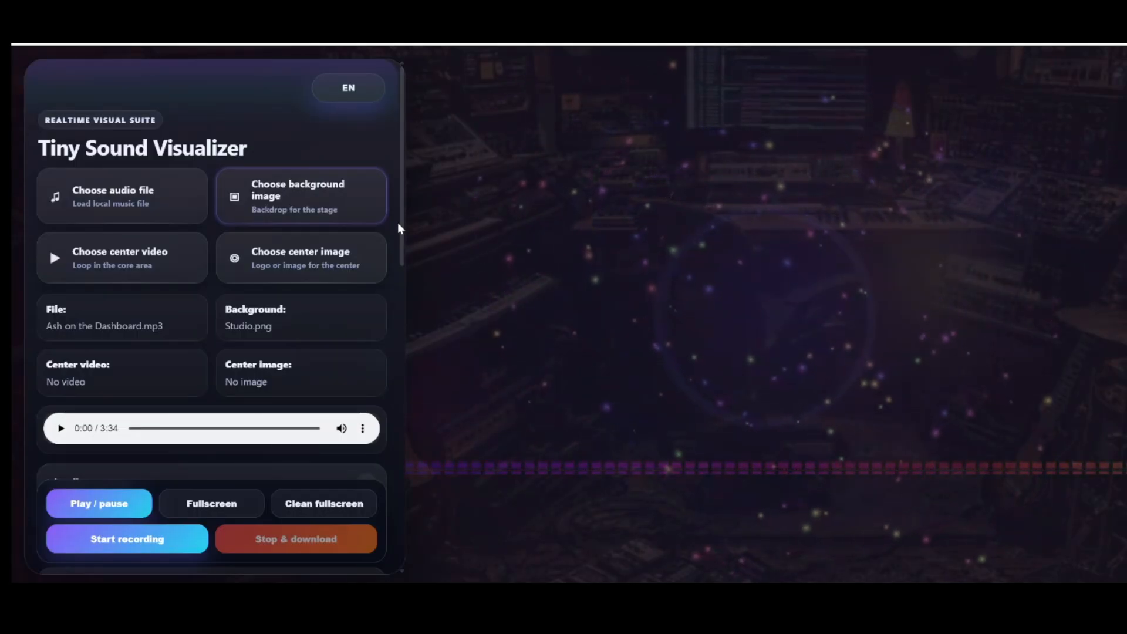
- Raise the background image's opacity to just over half of its range and increase its contrast, then collapse its settings
left_click_drag(399, 228, 395, 428)
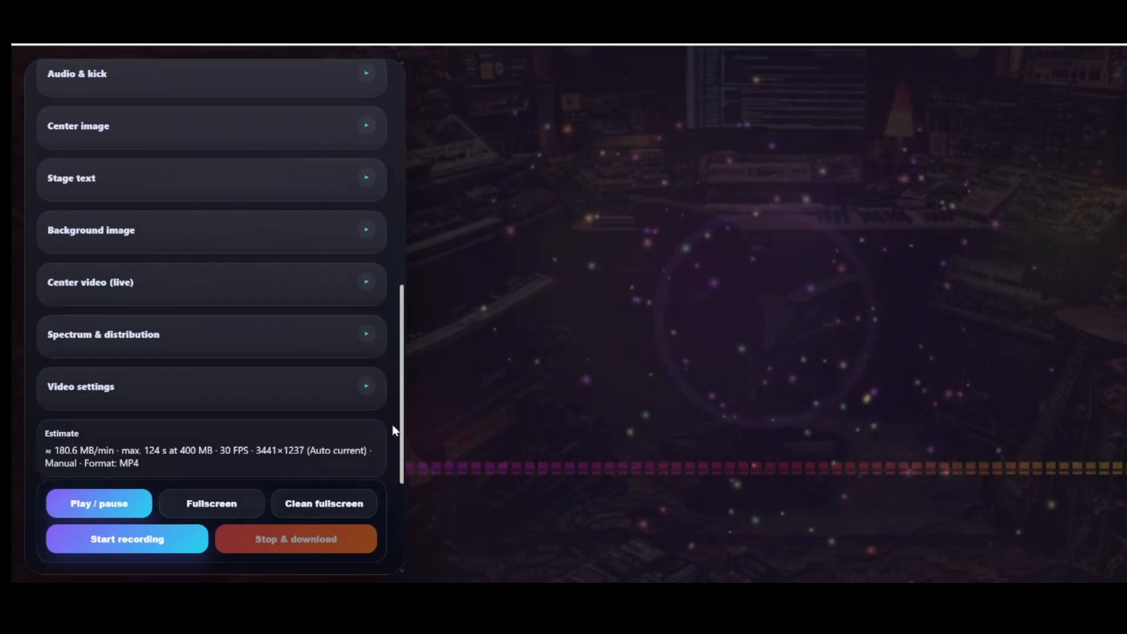
left_click(167, 253)
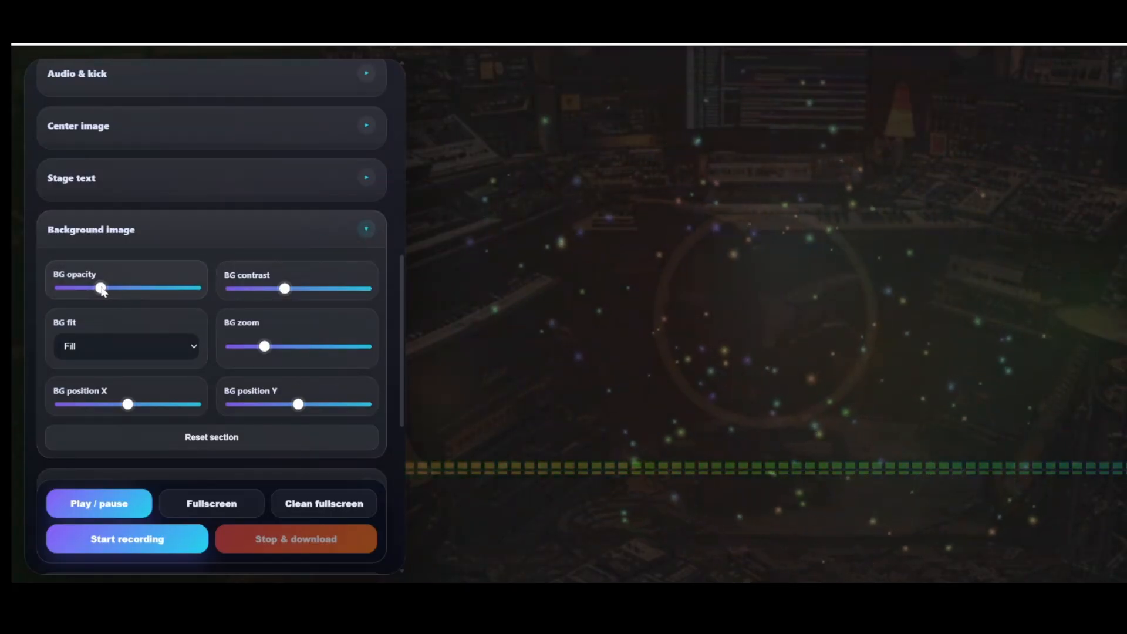
left_click_drag(101, 288, 123, 288)
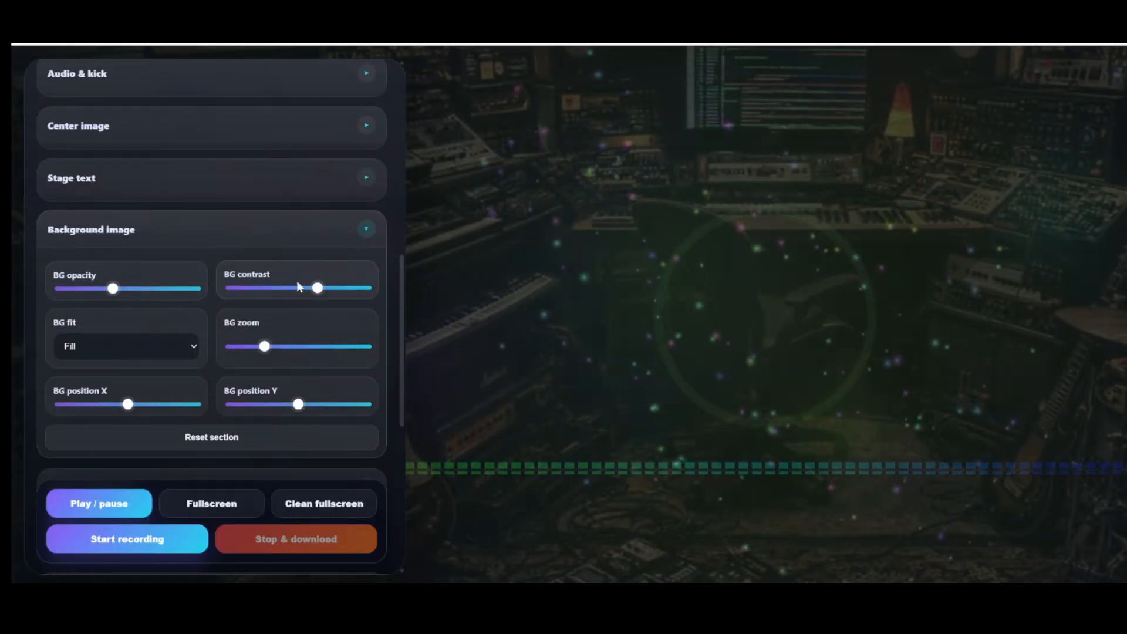
left_click_drag(113, 288, 128, 288)
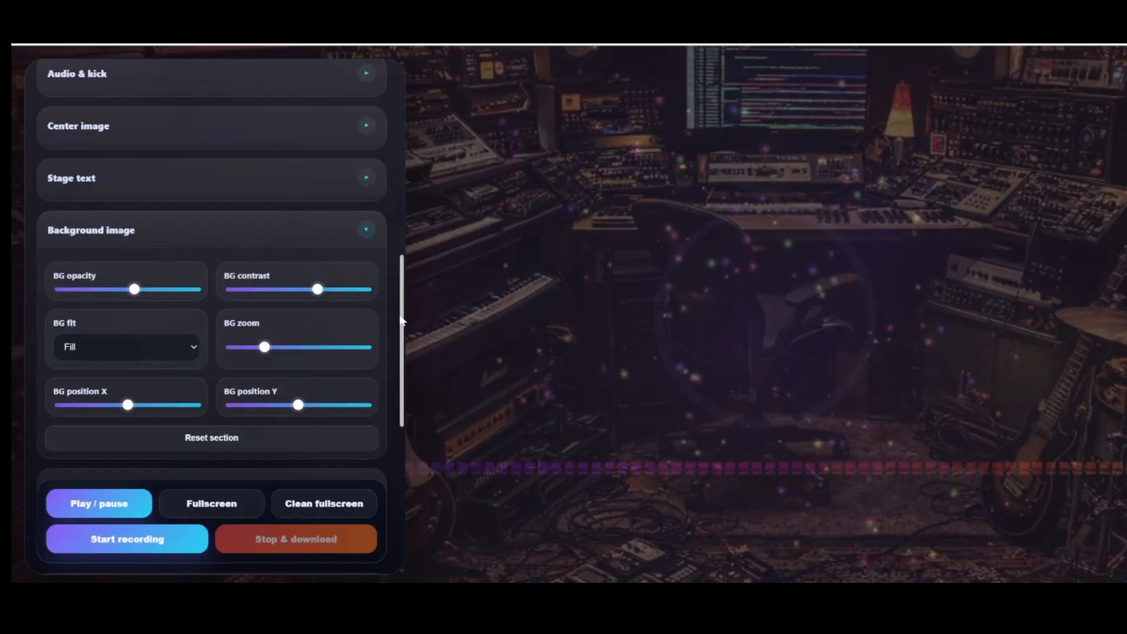
scroll(403, 301, "up", 5)
scroll(388, 282, "down", 5)
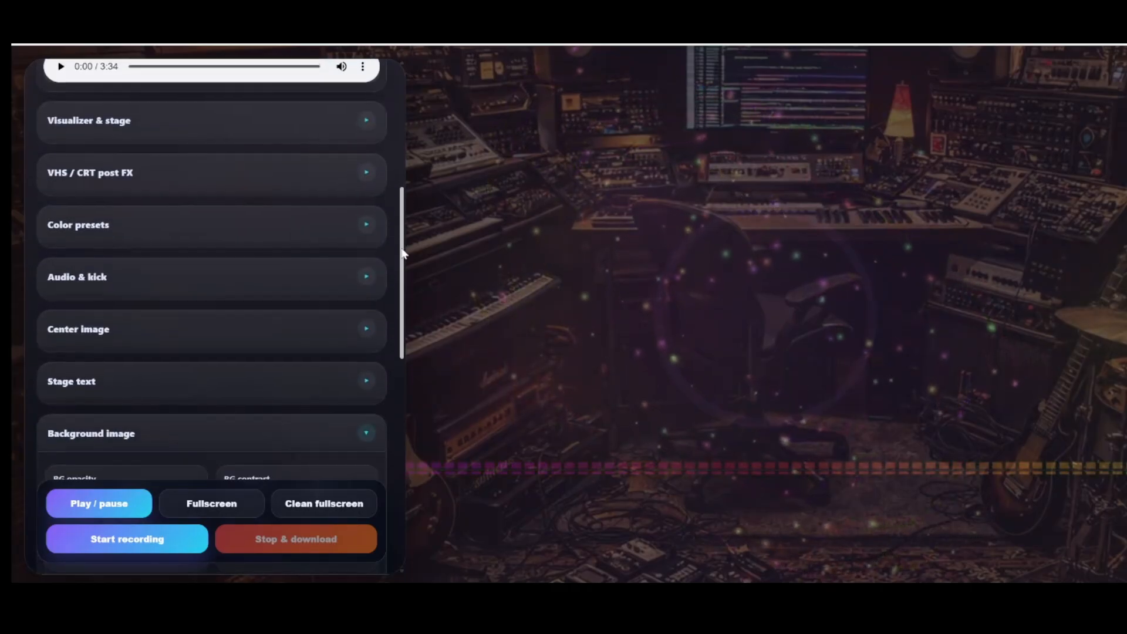
left_click(371, 246)
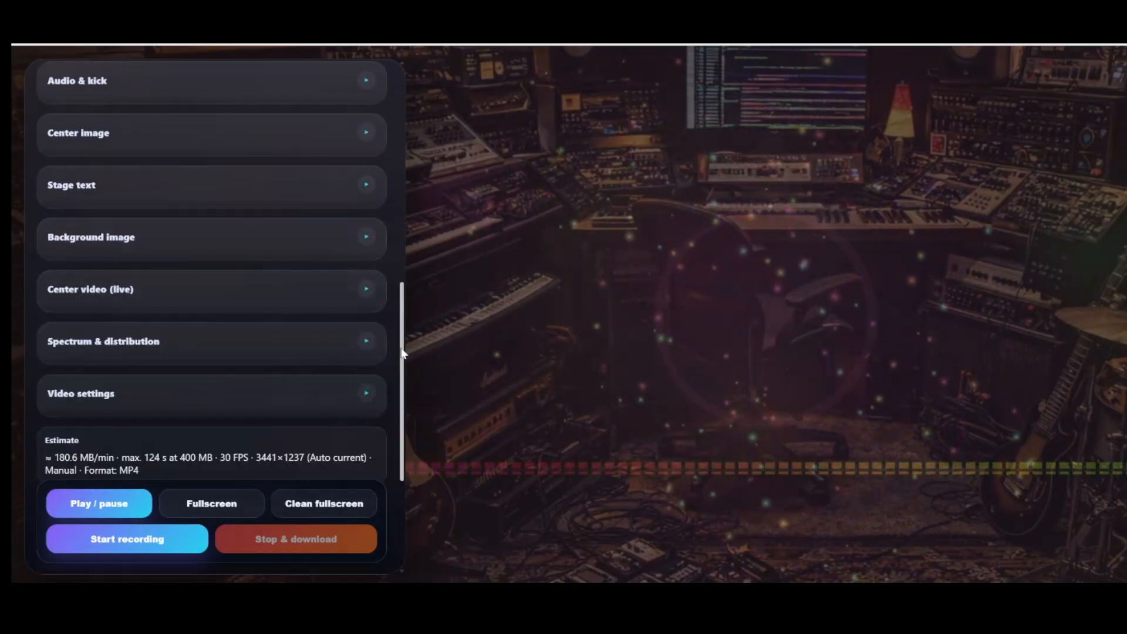
- Set the stage format to 16:9 Landscape and reduce the stage fill to about the middle of its range
left_click_drag(403, 354, 402, 121)
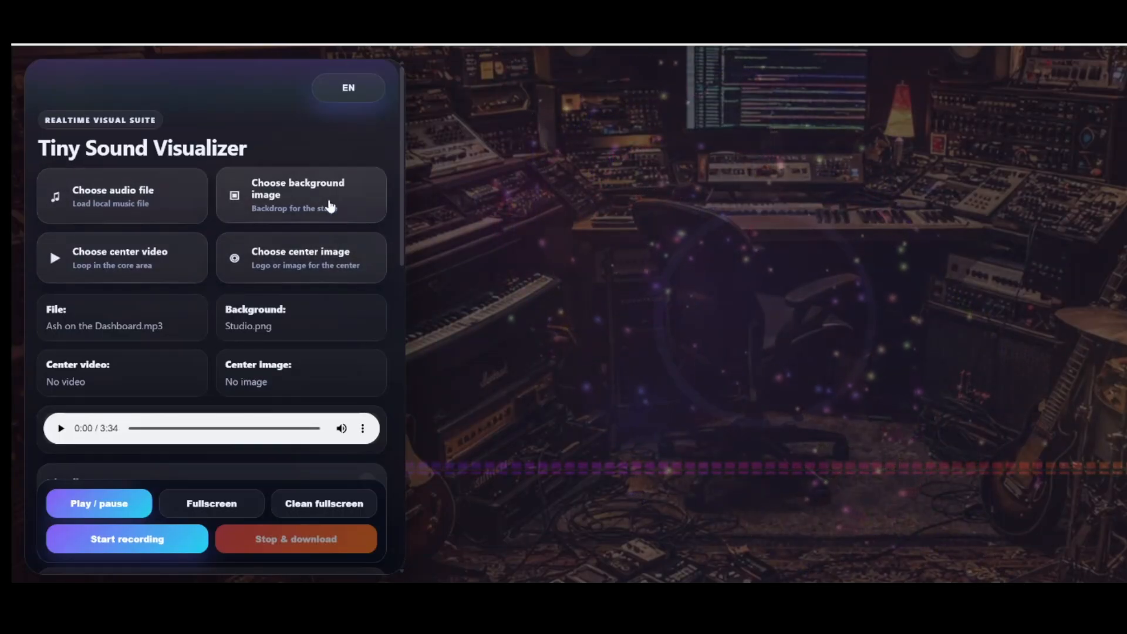
left_click_drag(402, 199, 403, 327)
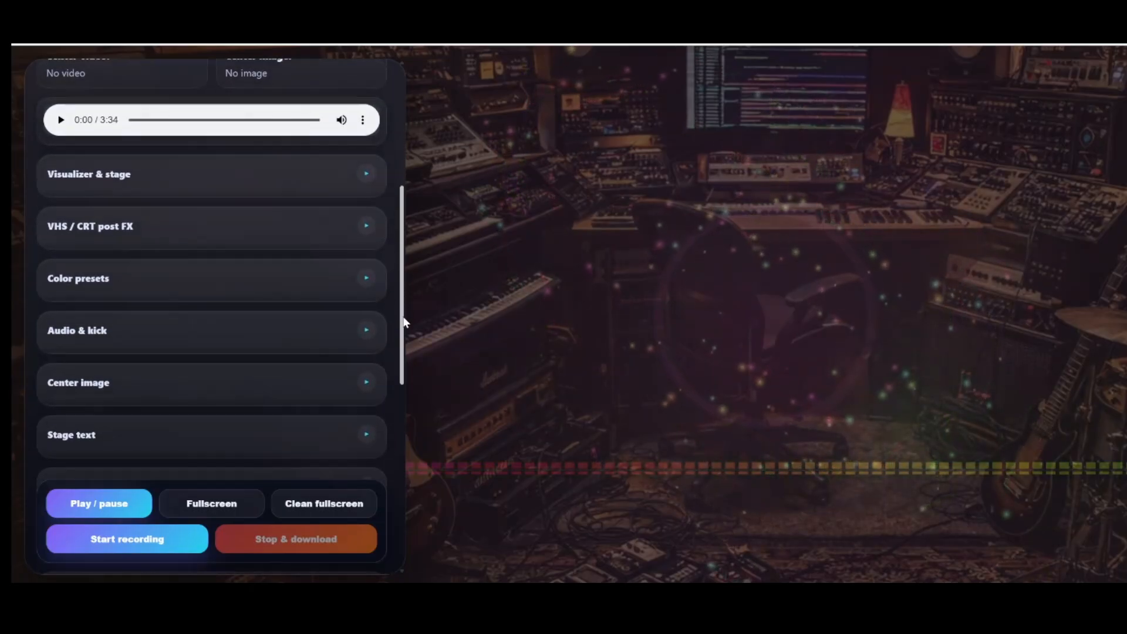
left_click(123, 182)
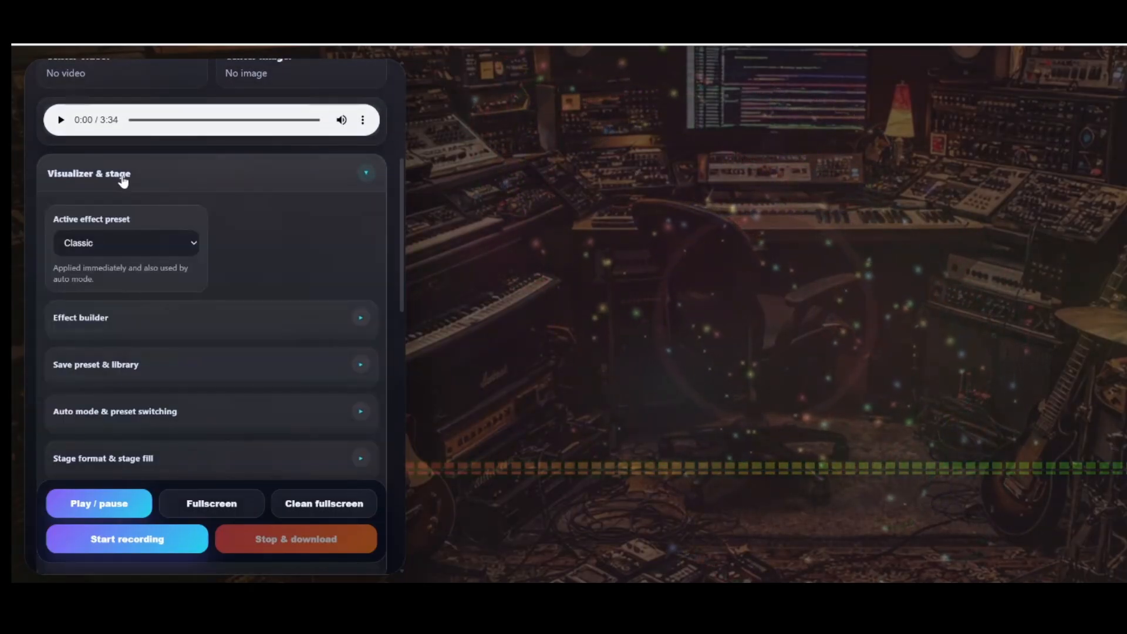
scroll(185, 221, "down", 1)
scroll(184, 227, "down", 1)
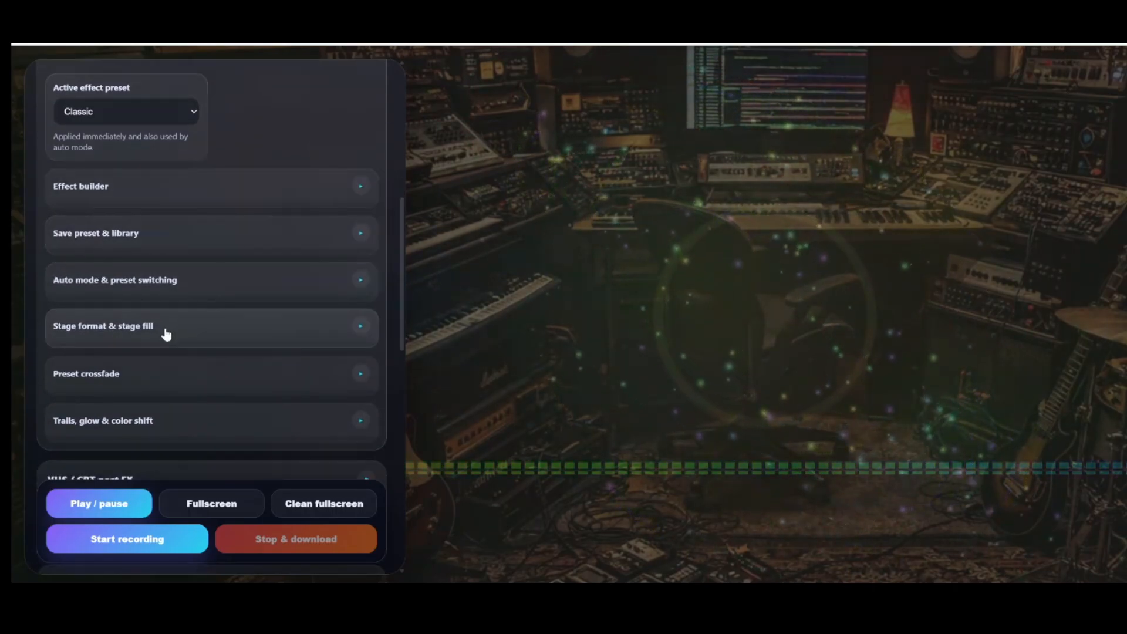
left_click(104, 337)
scroll(151, 340, "down", 2)
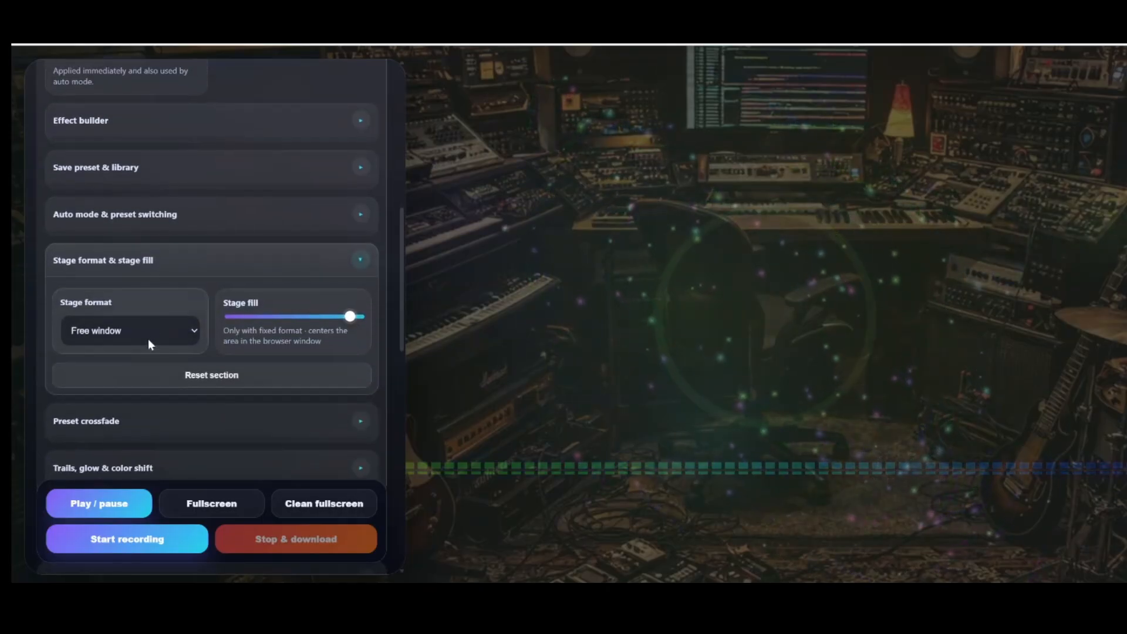
left_click(143, 273)
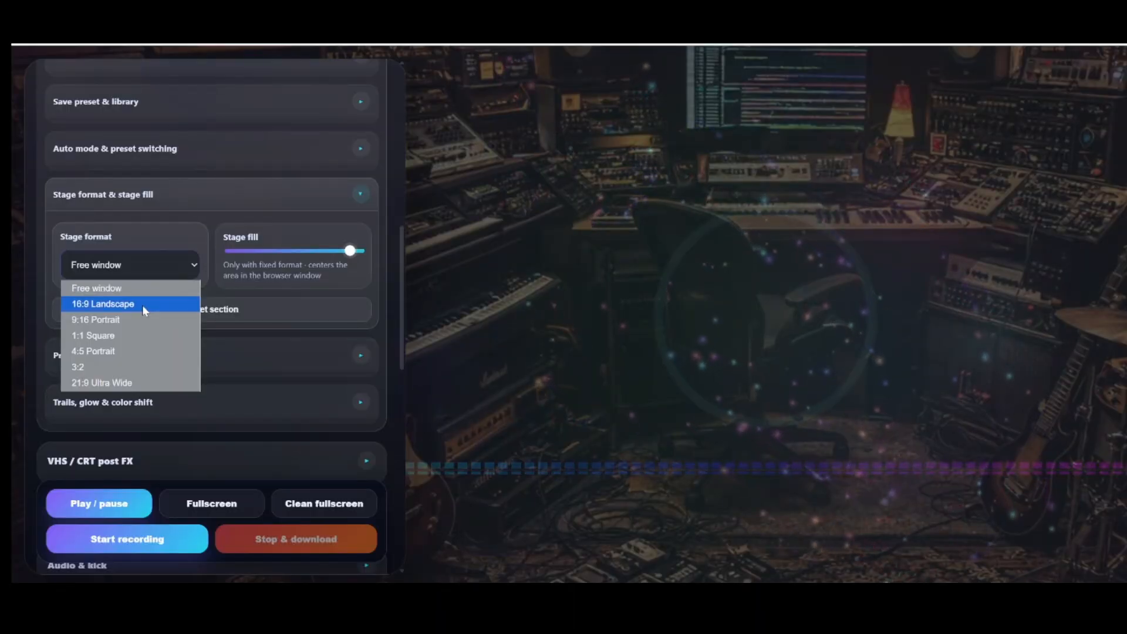
left_click(106, 304)
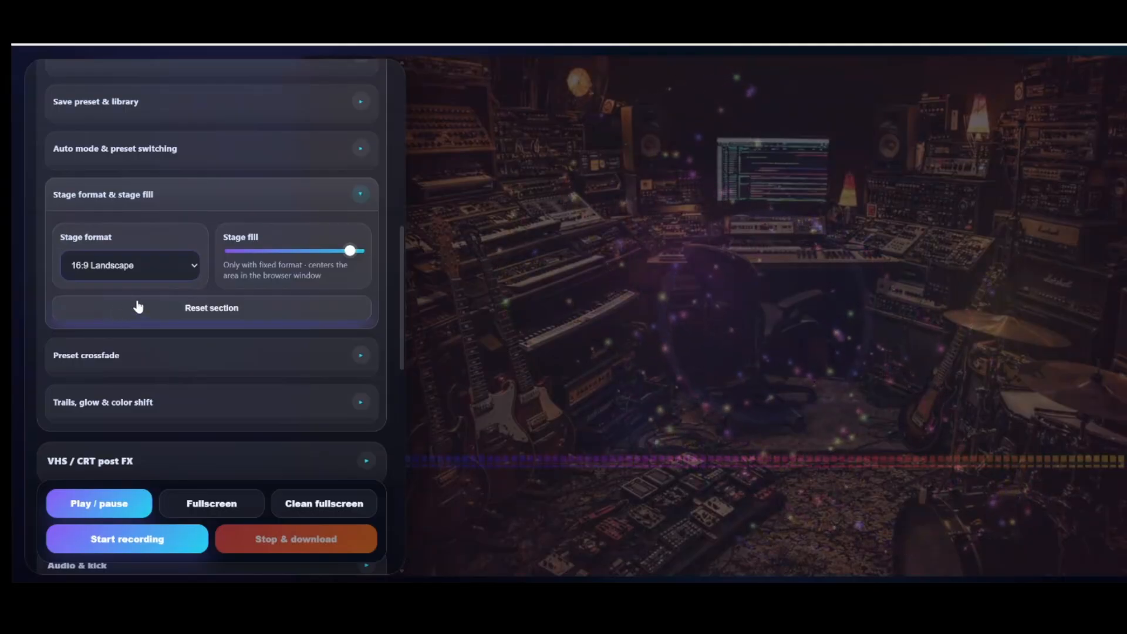
left_click_drag(339, 252, 301, 254)
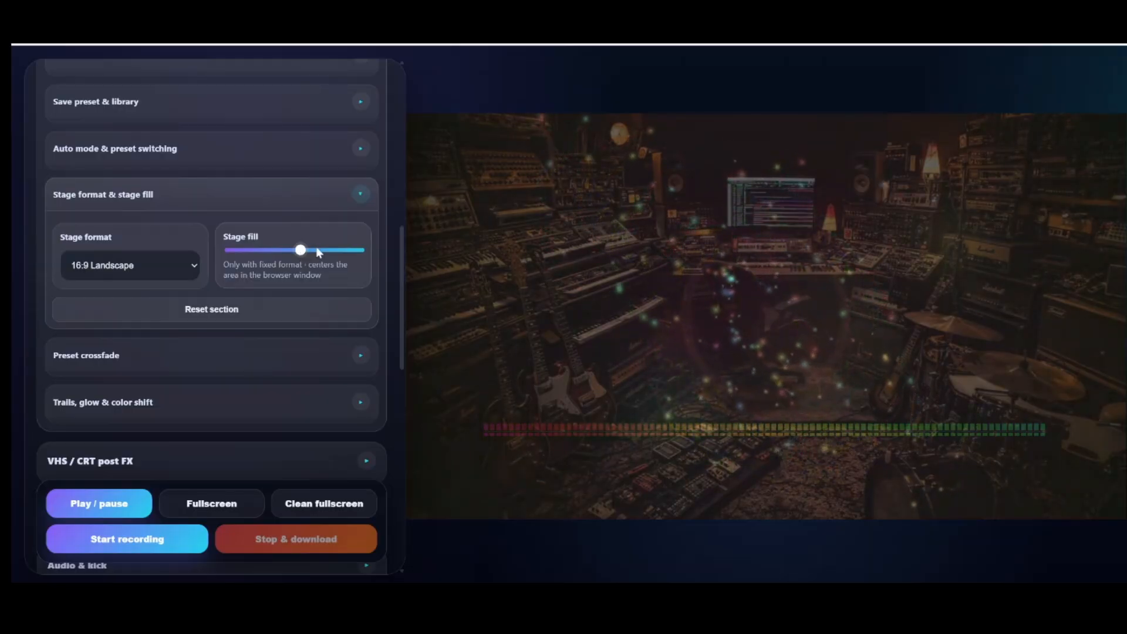
left_click(358, 199)
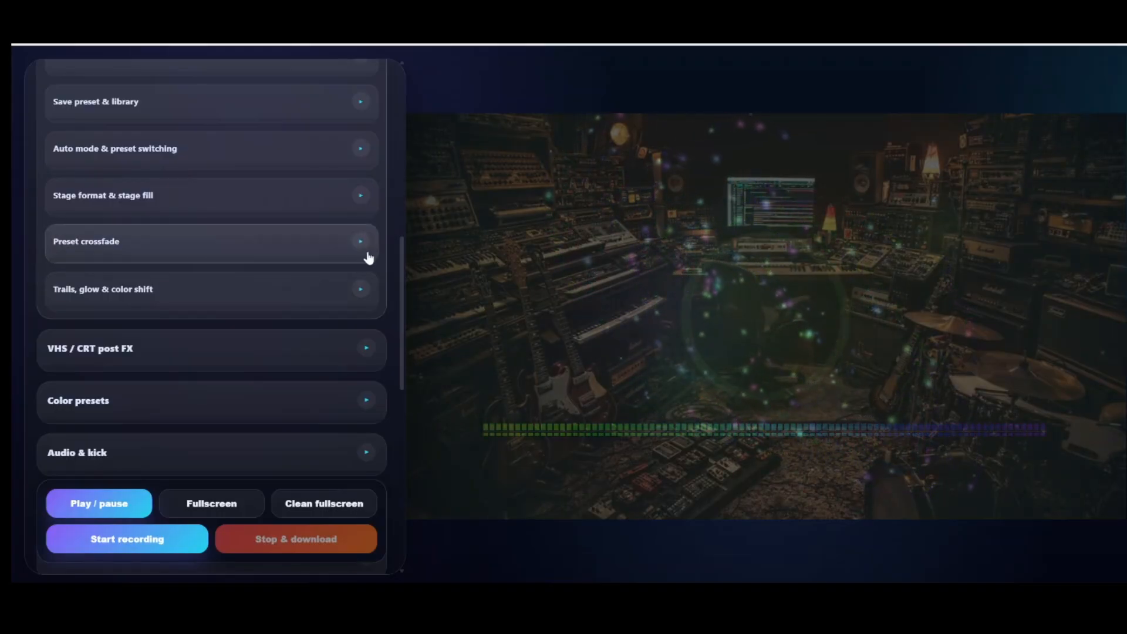
- Try the Classic Core, Flower, Stargate and Sting Rotation effect presets on the stage
scroll(403, 307, "up", 5)
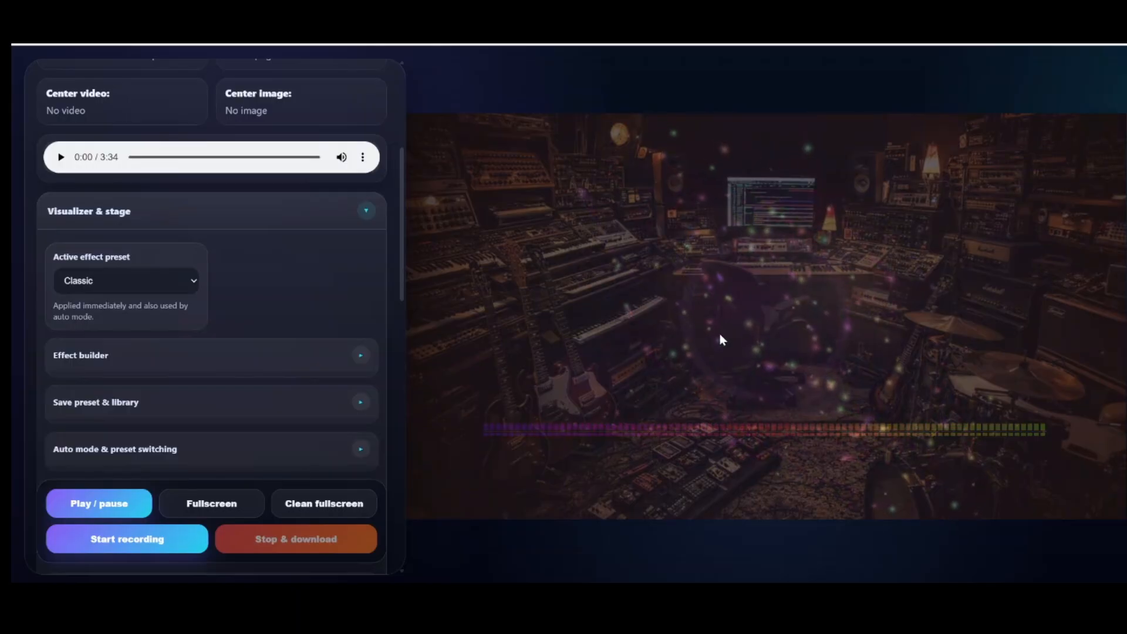
left_click(190, 282)
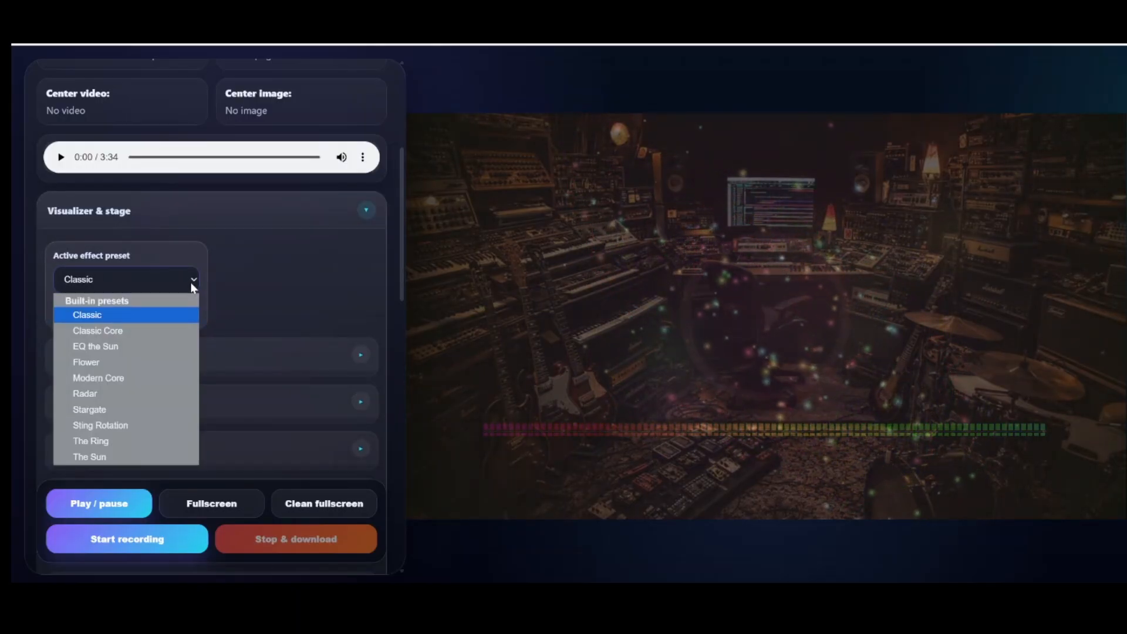
left_click(170, 332)
left_click(160, 281)
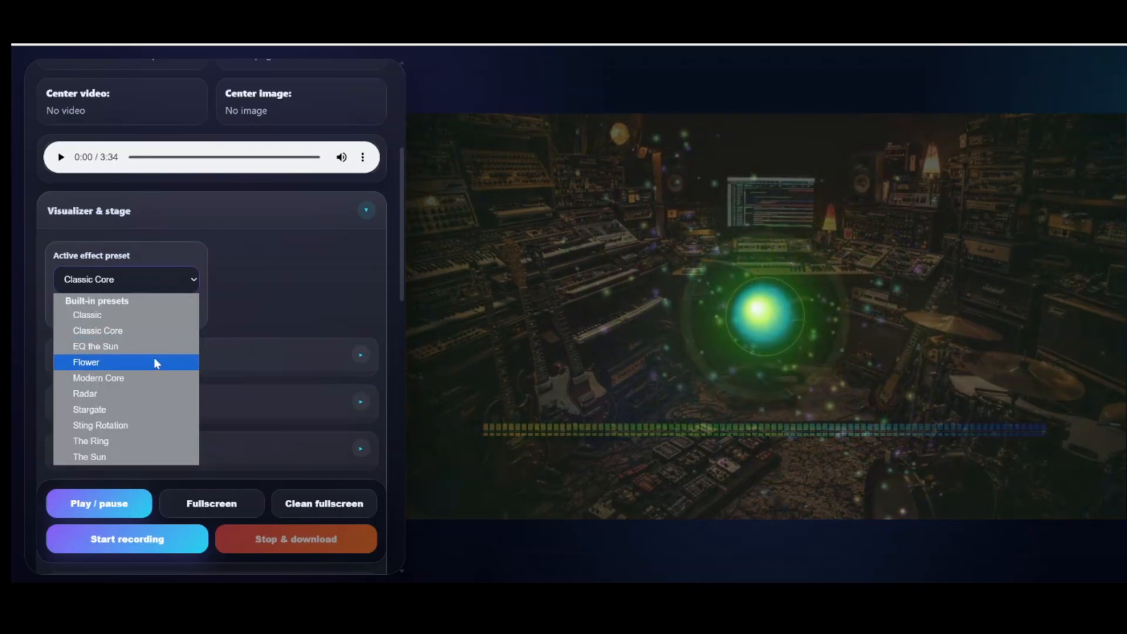
left_click(154, 362)
left_click(154, 279)
left_click(152, 409)
left_click(153, 284)
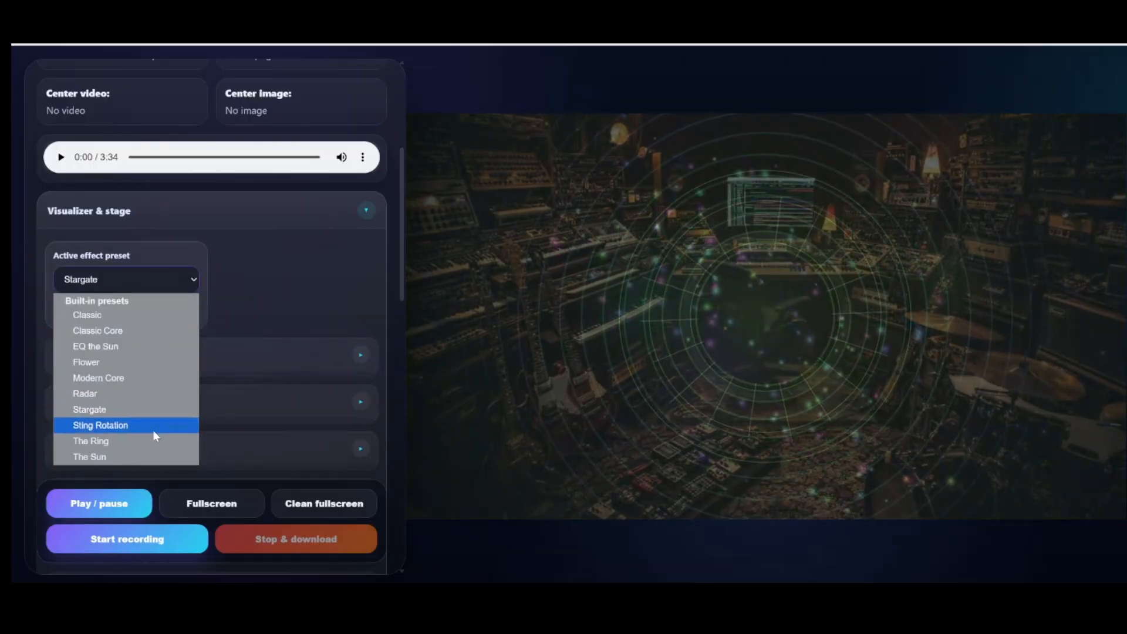
left_click(155, 428)
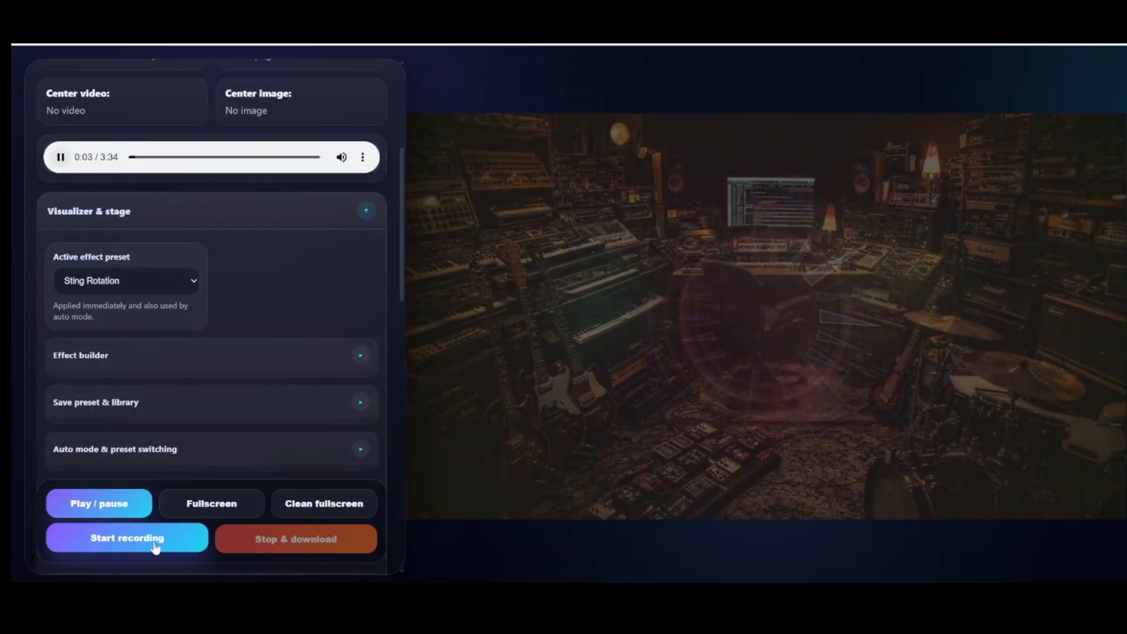
- Try the Flower and Classic Core effect presets while the audio plays
left_click(133, 280)
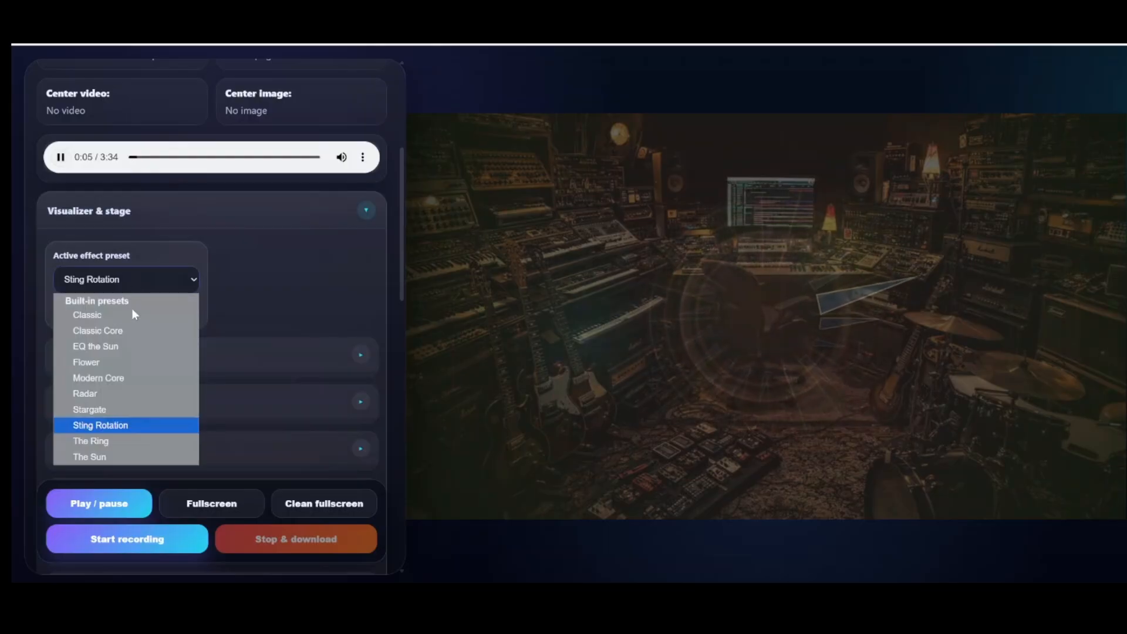
left_click(132, 368)
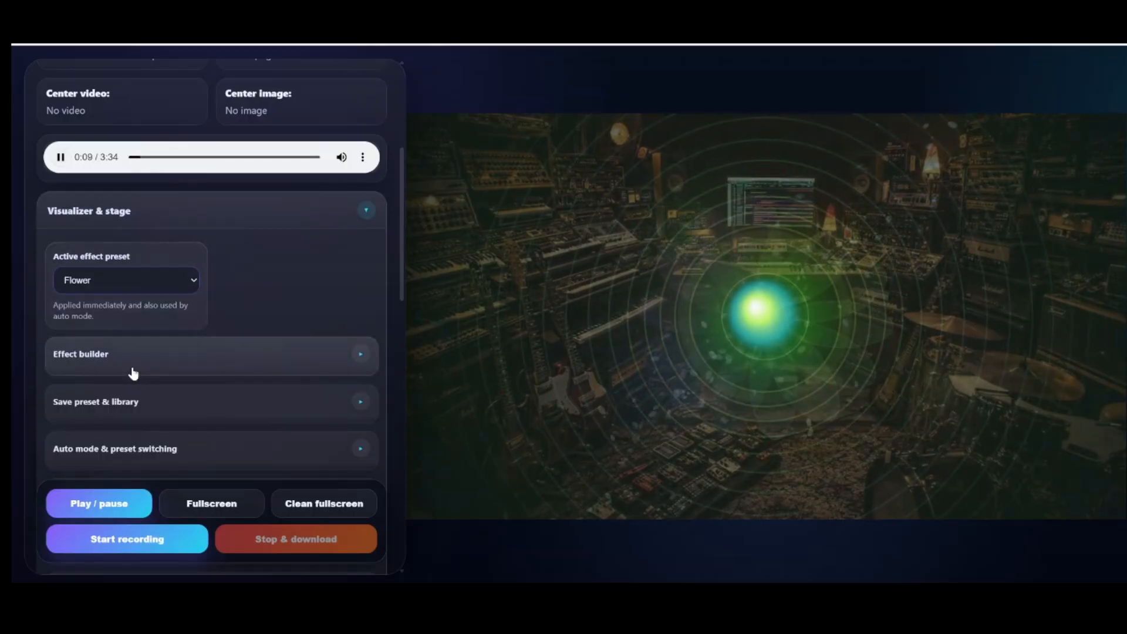
left_click(129, 277)
left_click(127, 337)
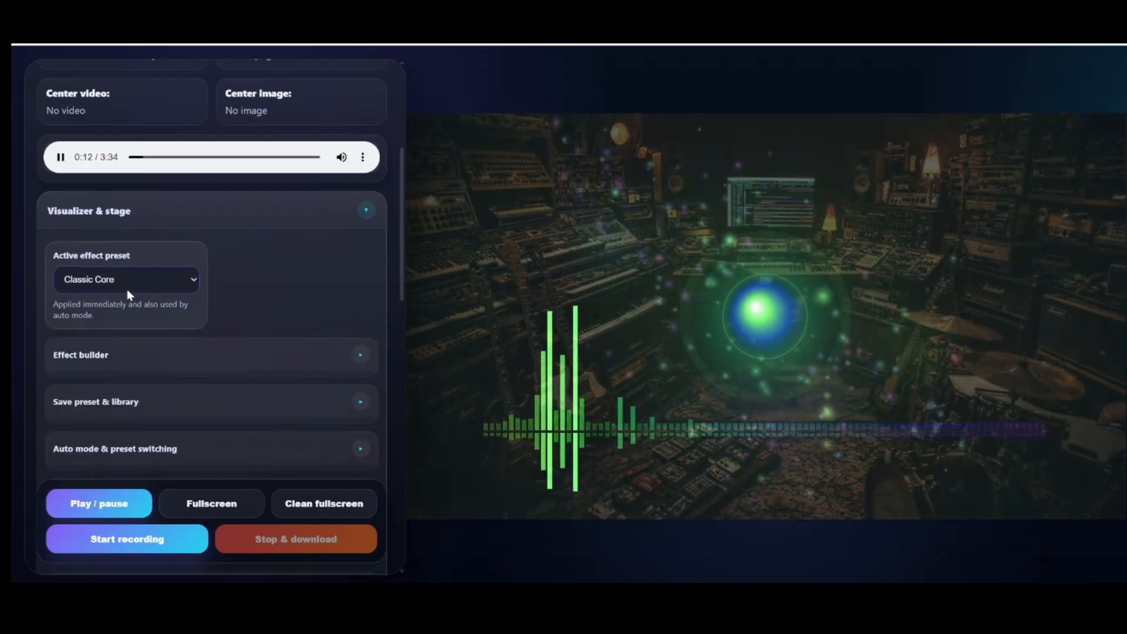
- Set the active effect preset to Classic and pause the audio
left_click(126, 287)
left_click(129, 324)
left_click(129, 321)
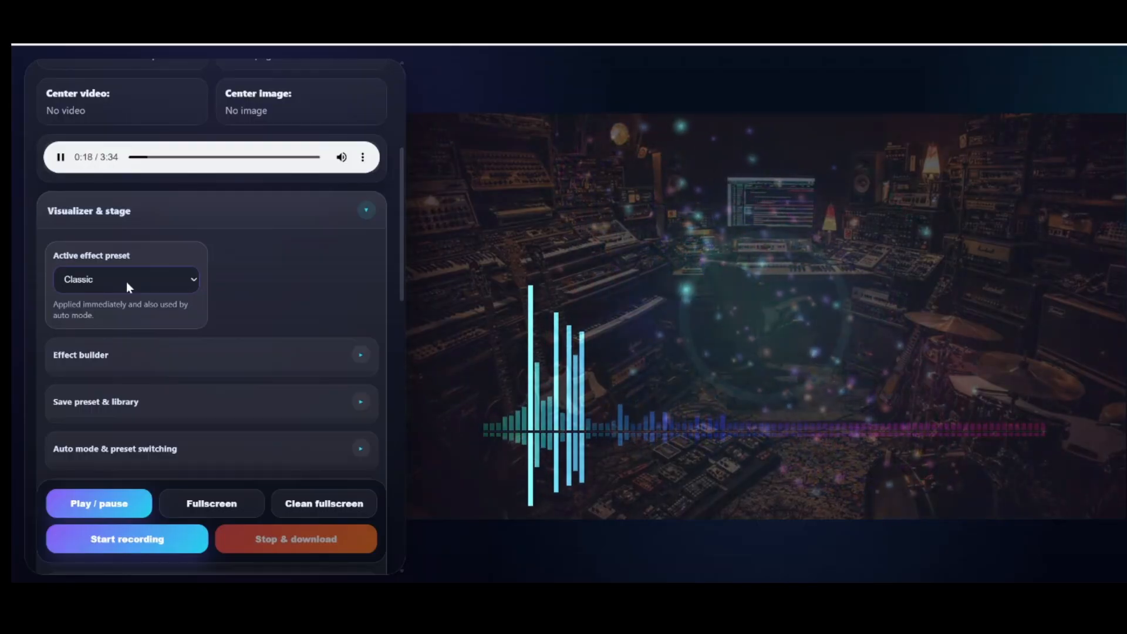
left_click(61, 157)
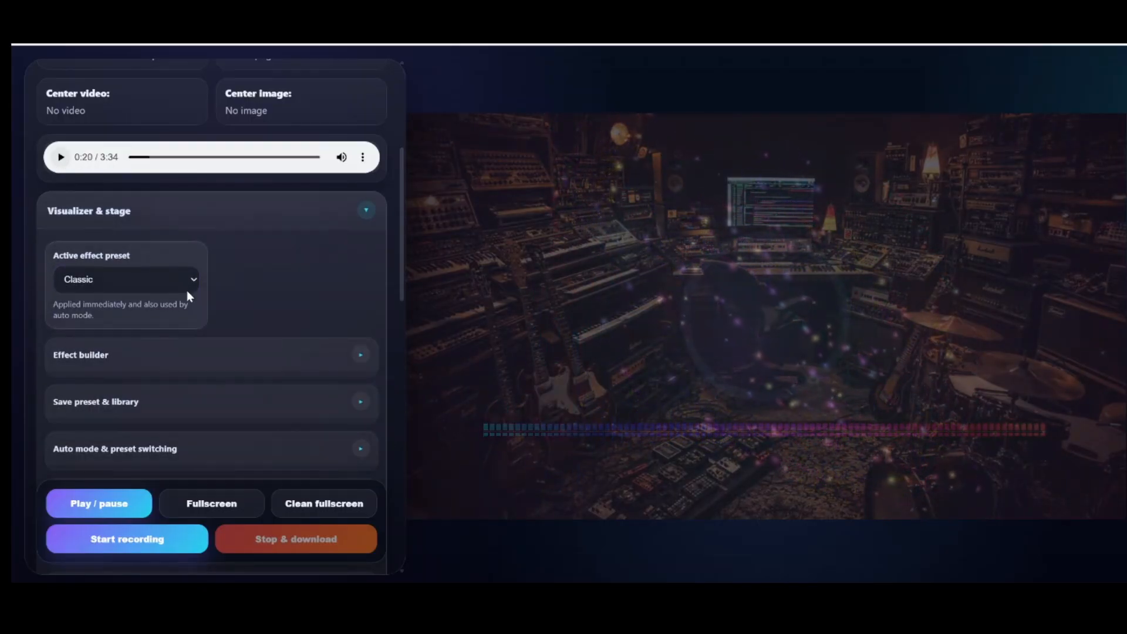
- Set the effect builder's center to Orb / Core and briefly play the audio to preview the combination
left_click(262, 360)
scroll(273, 263, "down", 3)
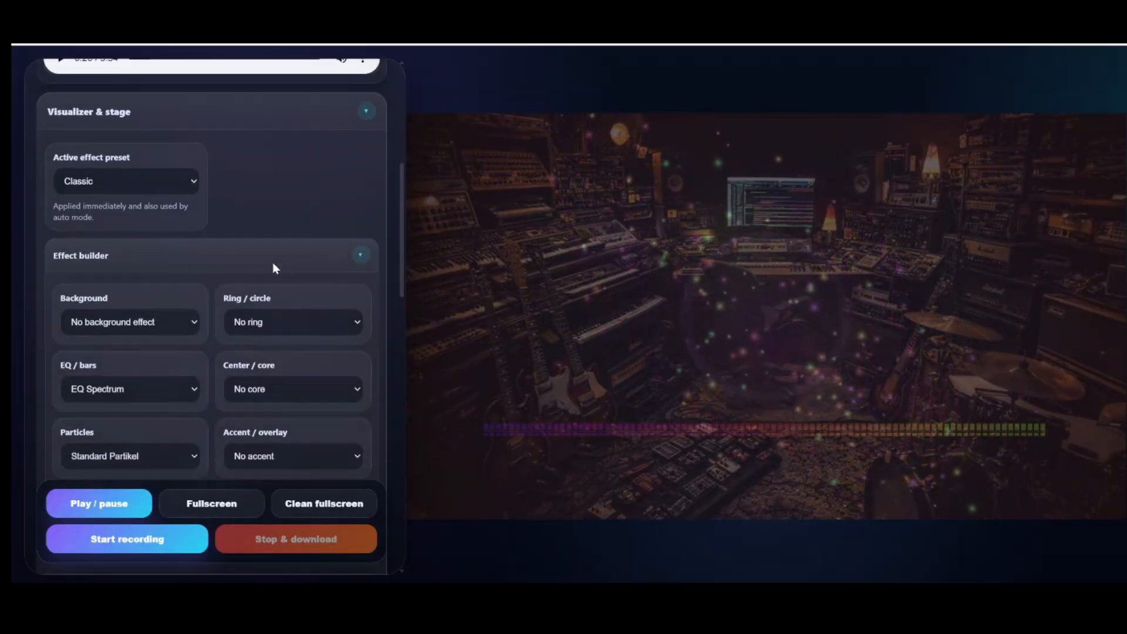
scroll(146, 170, "down", 1)
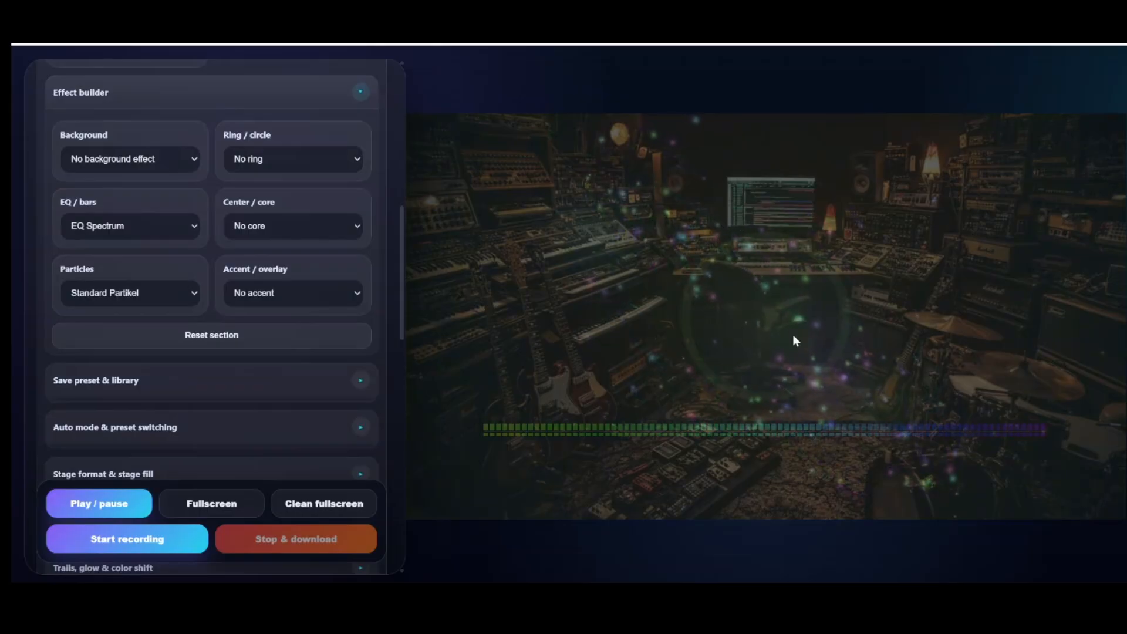
left_click(297, 229)
left_click(289, 261)
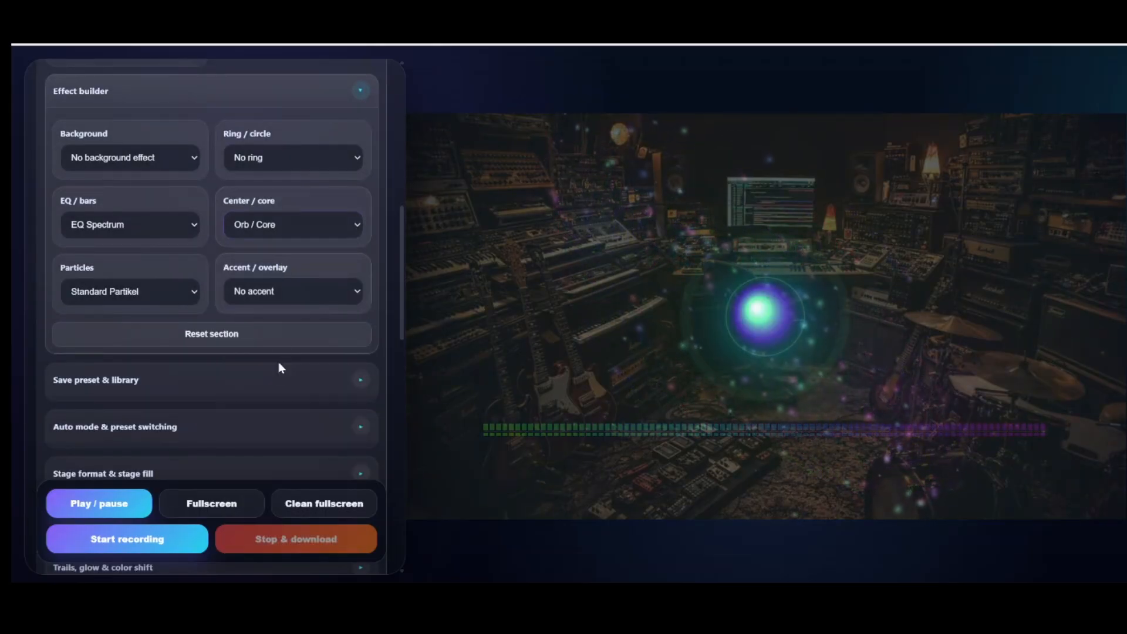
left_click(136, 502)
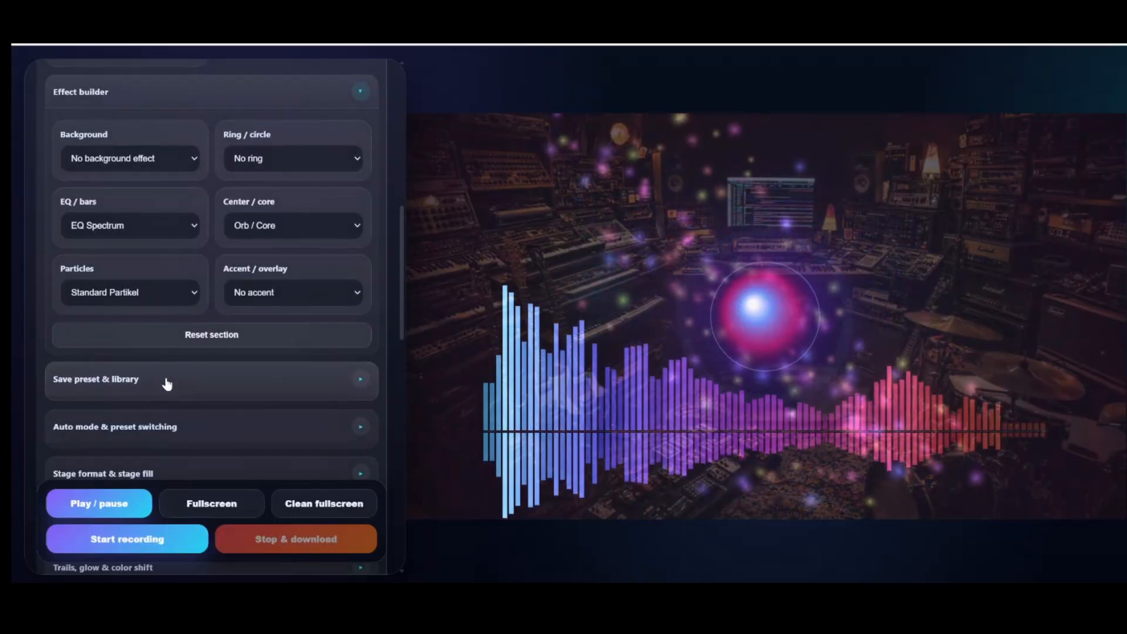
left_click(128, 513)
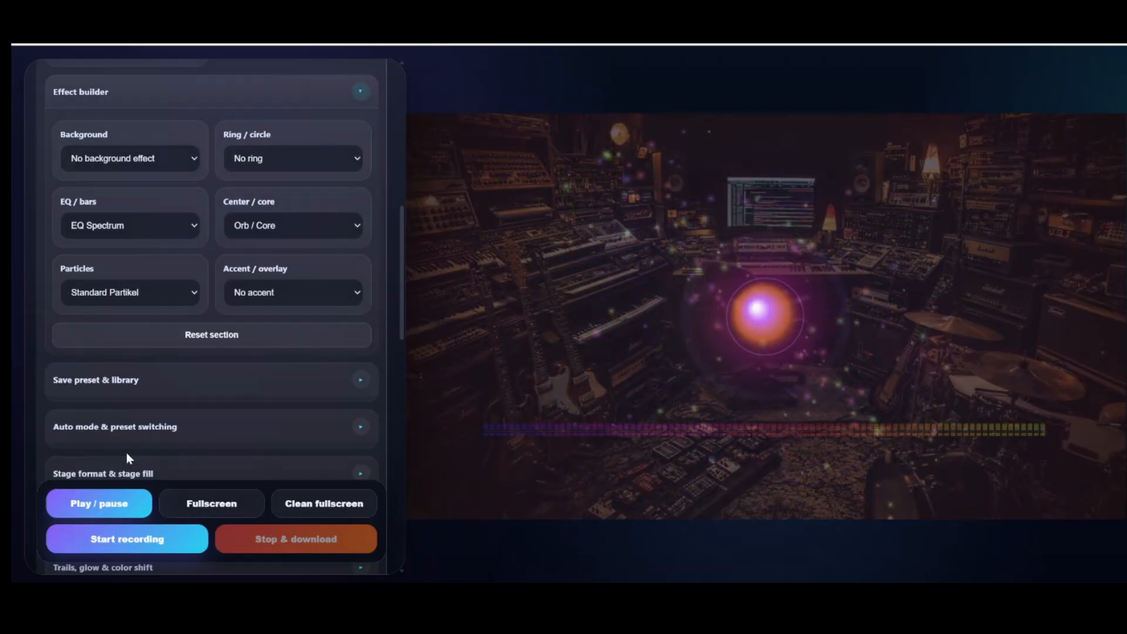
- Enter demo1 as the name for a new preset in the preset saving section
scroll(176, 341, "down", 1)
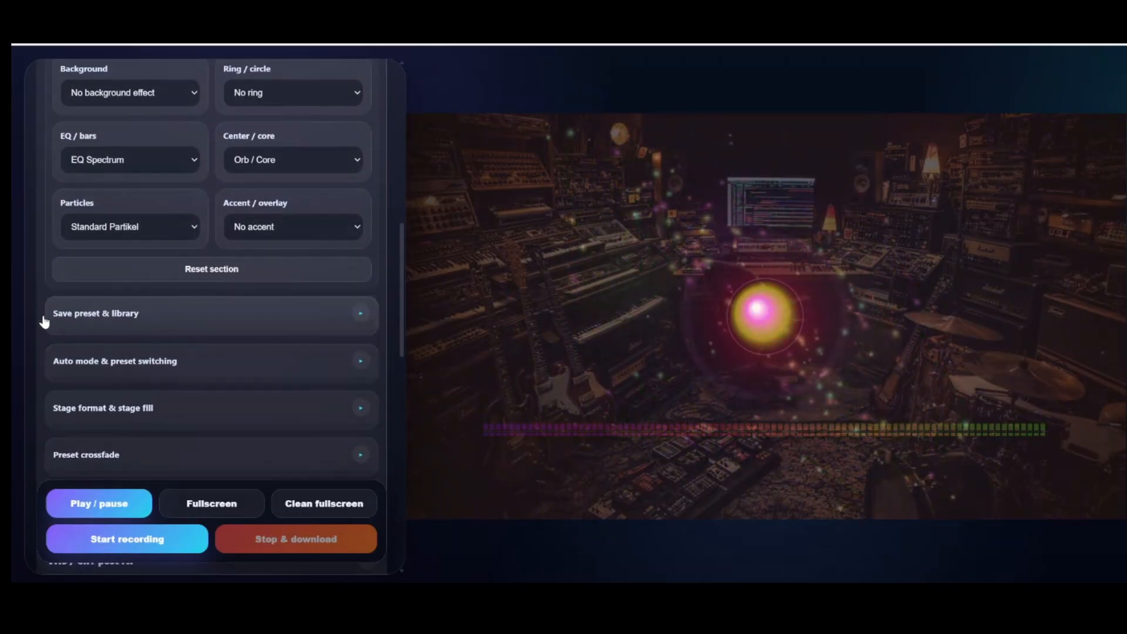
left_click(97, 321)
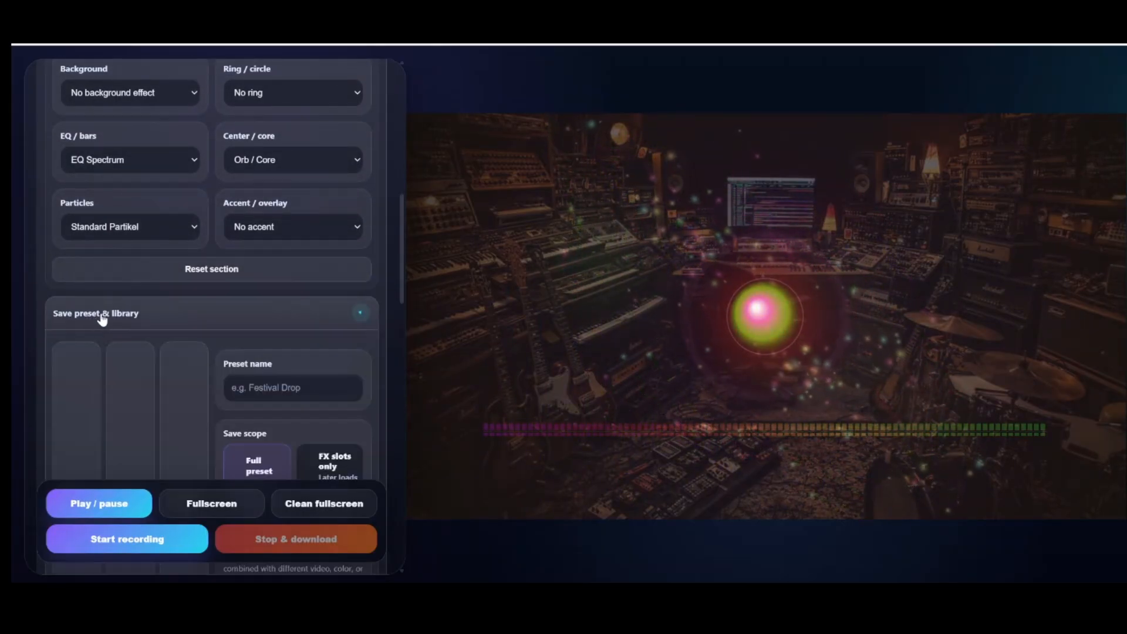
scroll(121, 302, "down", 3)
left_click(270, 191)
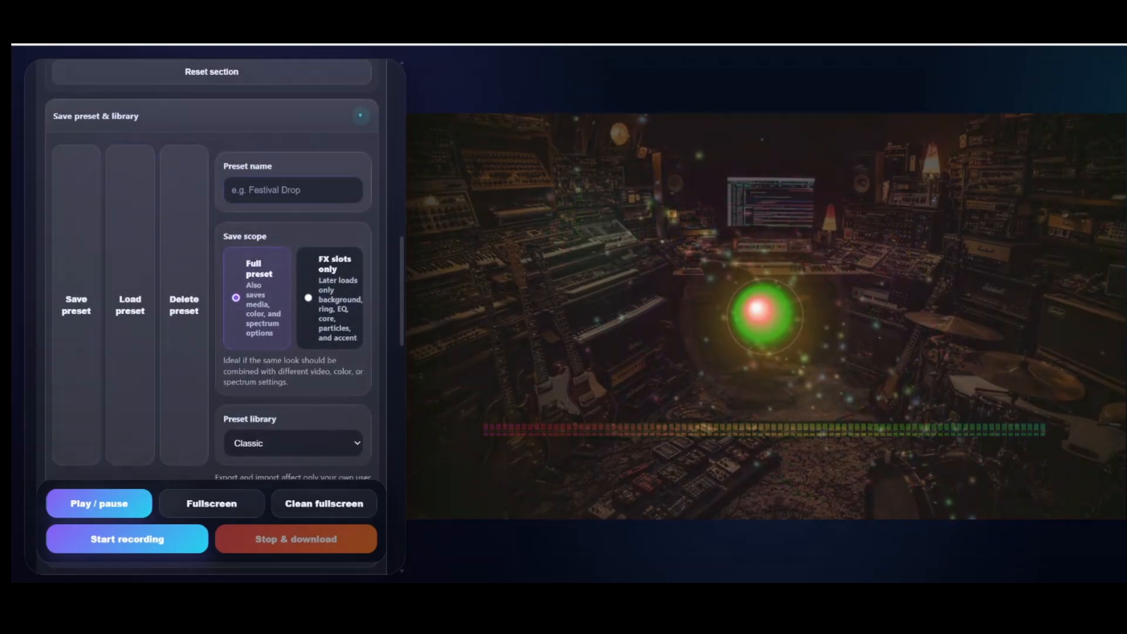
type("s")
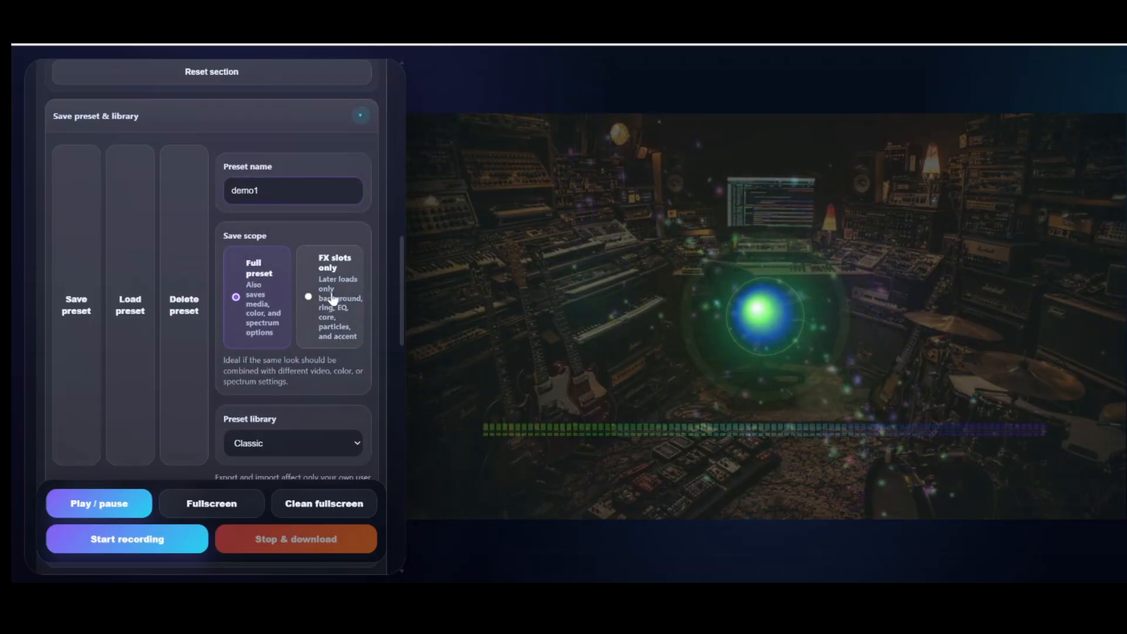
- Save the demo1 preset with the FX slots only scope and select it in the preset library
scroll(331, 314, "up", 3)
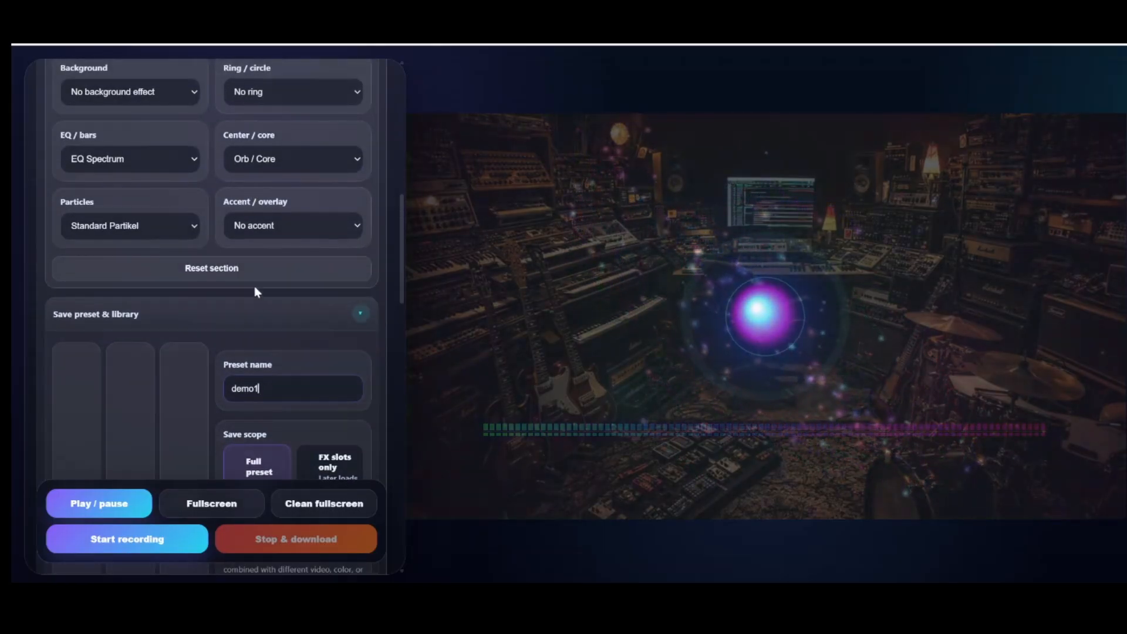
scroll(262, 299, "down", 2)
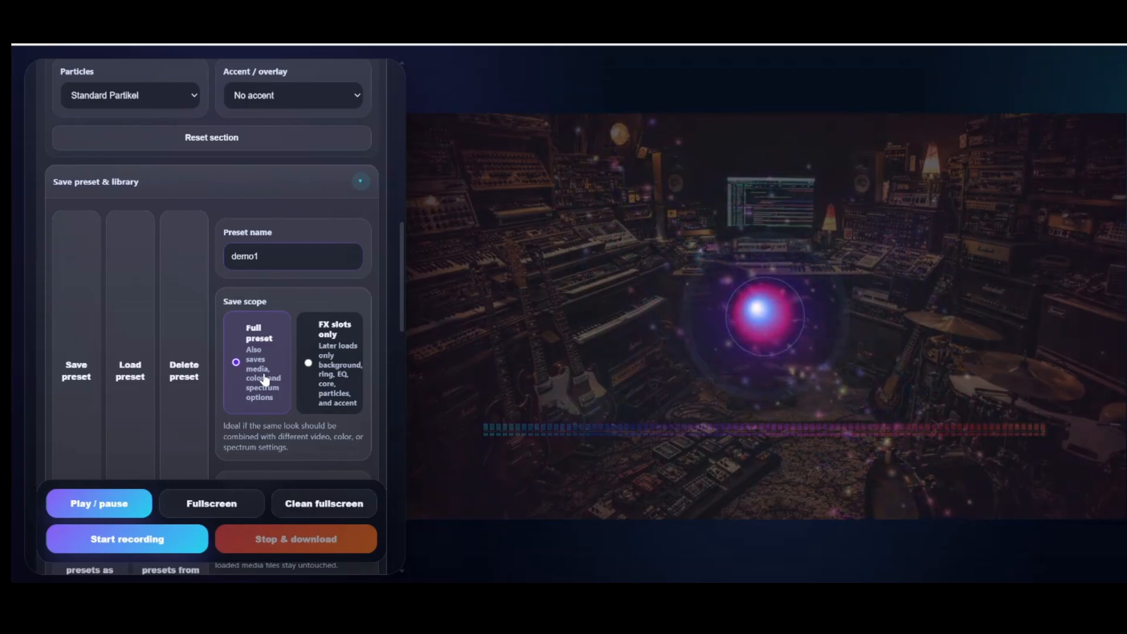
left_click(321, 367)
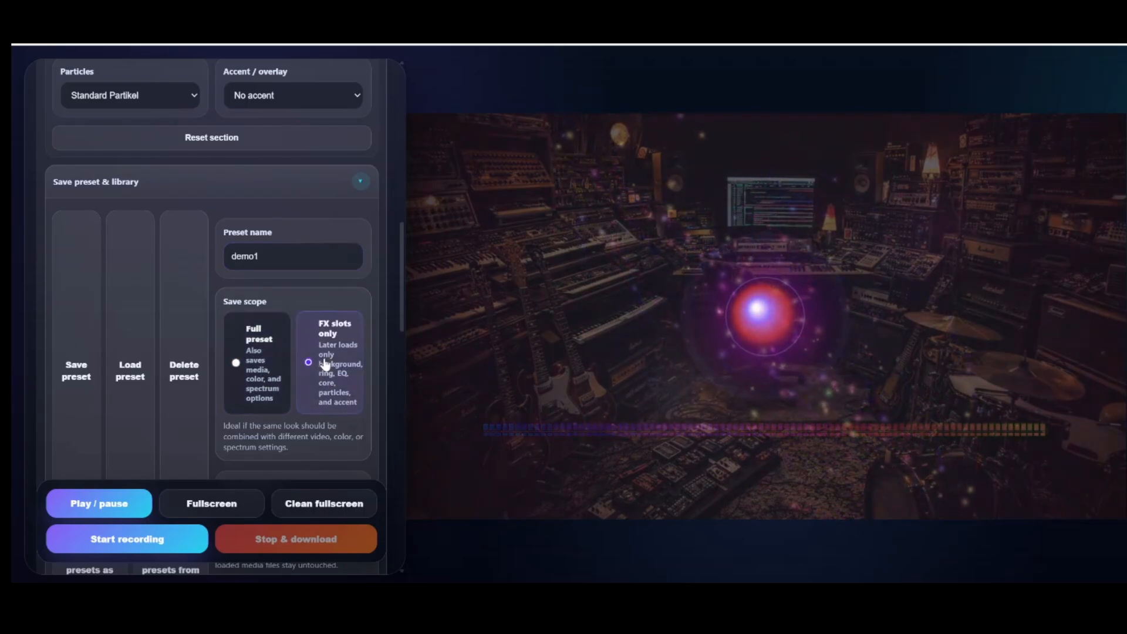
scroll(155, 380, "down", 1)
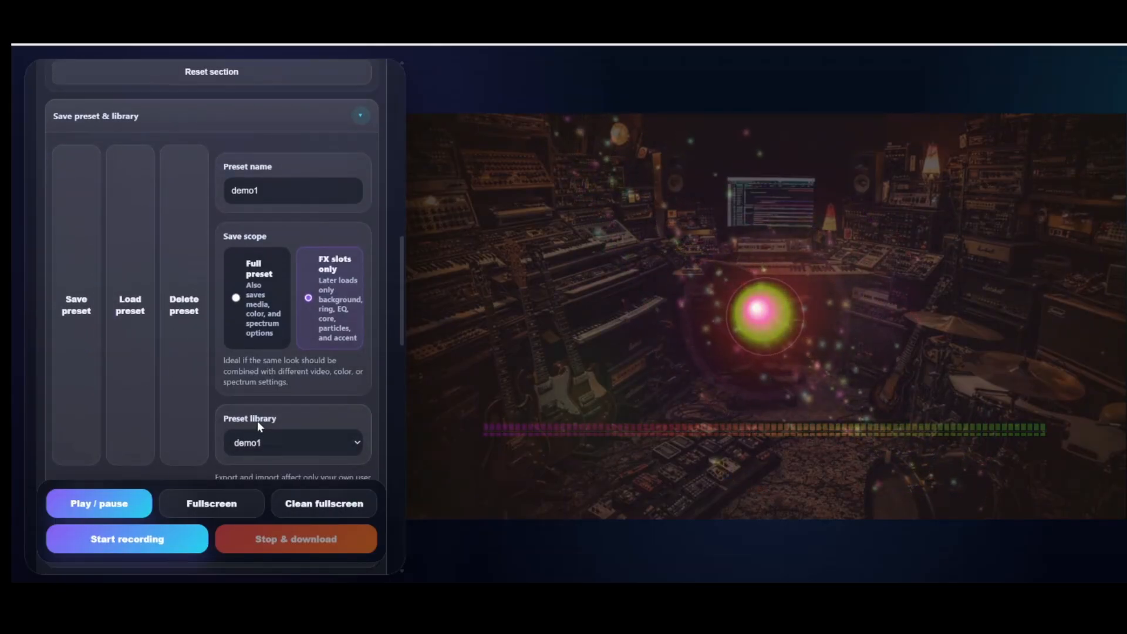
left_click(280, 441)
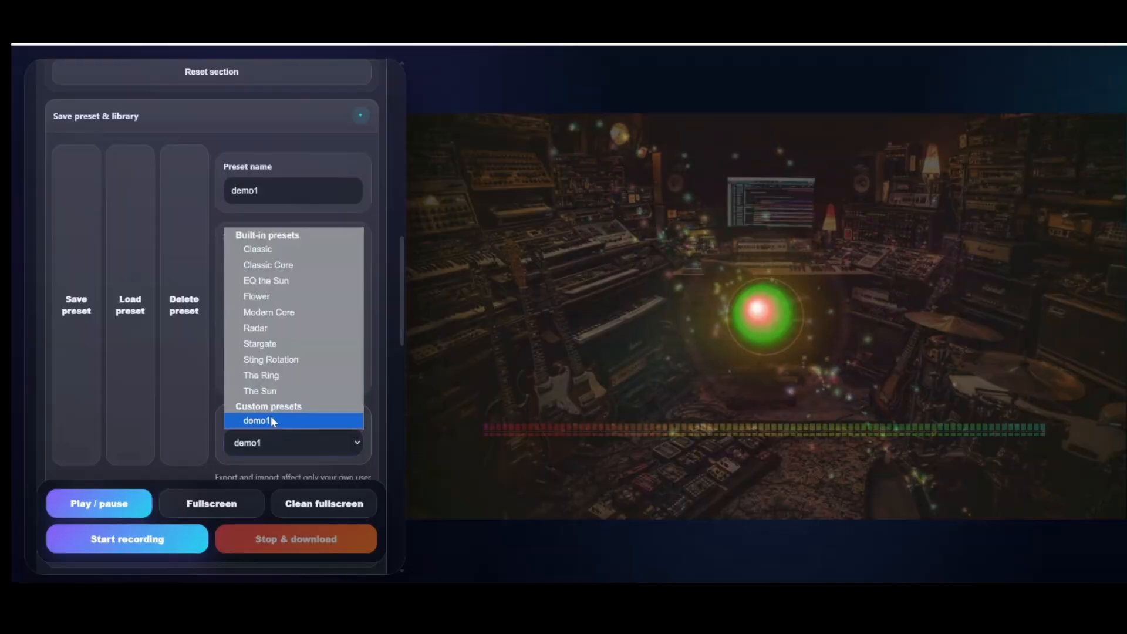
left_click(270, 419)
- Set the effect builder's ring to Ring-Spektrum and briefly play the audio to preview it
scroll(273, 316, "up", 5)
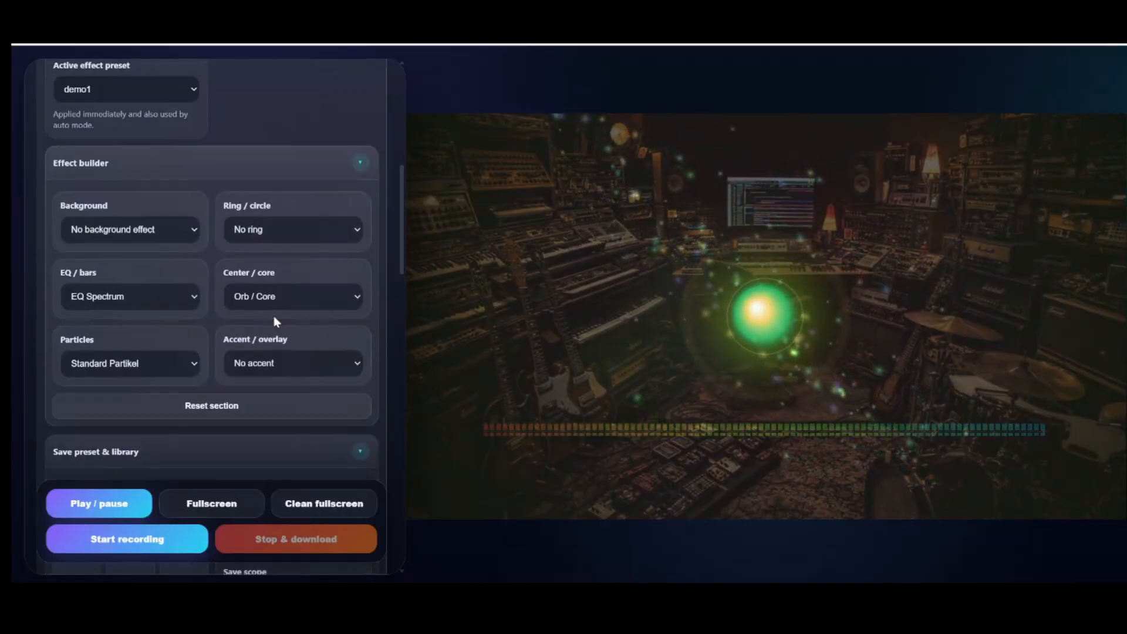
scroll(274, 316, "down", 1)
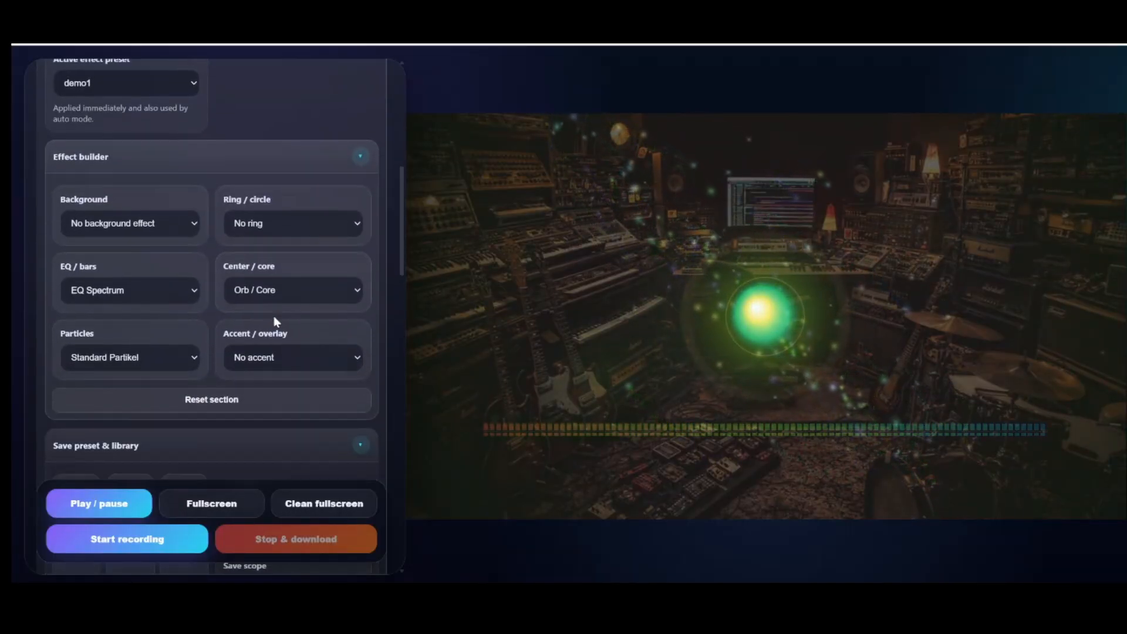
left_click(252, 234)
left_click(258, 259)
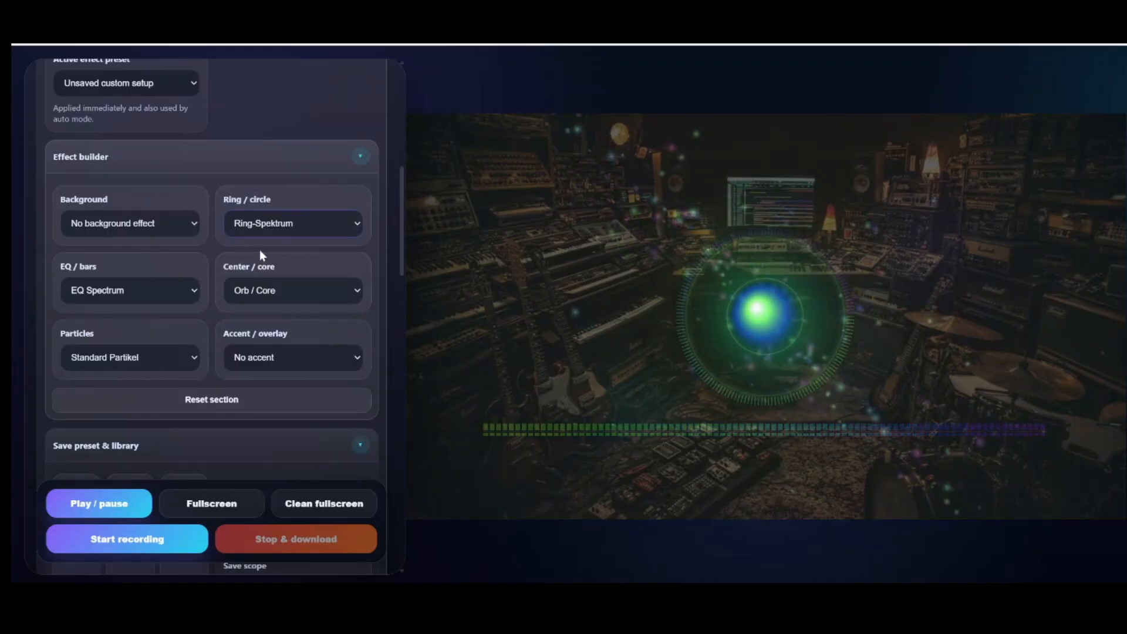
scroll(258, 259, "down", 5)
scroll(221, 354, "up", 6)
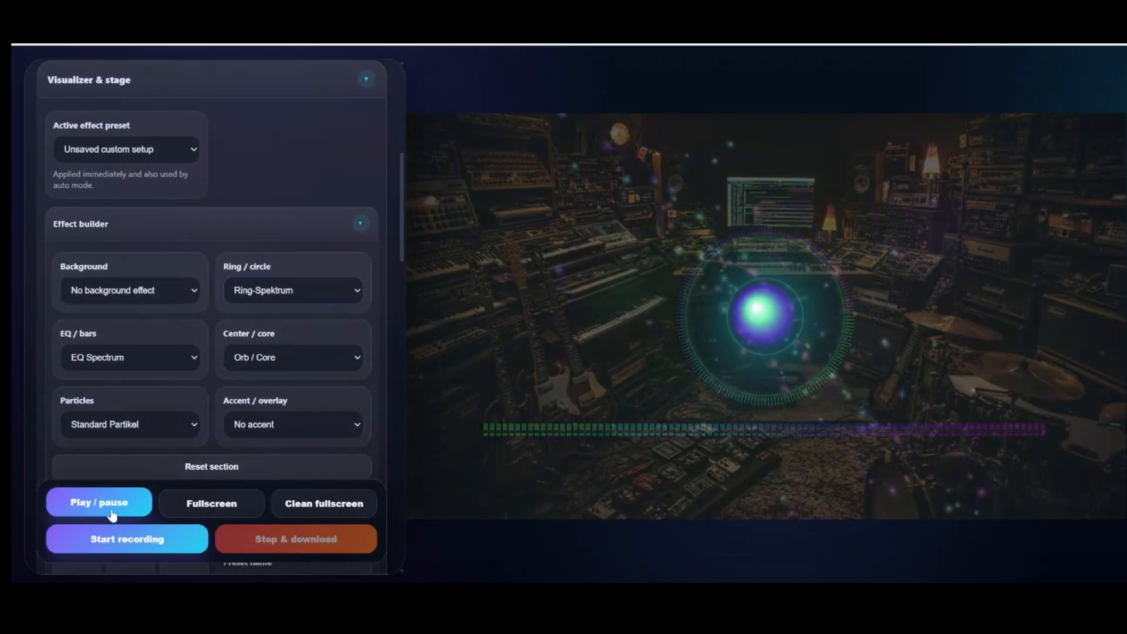
left_click(112, 515)
scroll(121, 417, "down", 1)
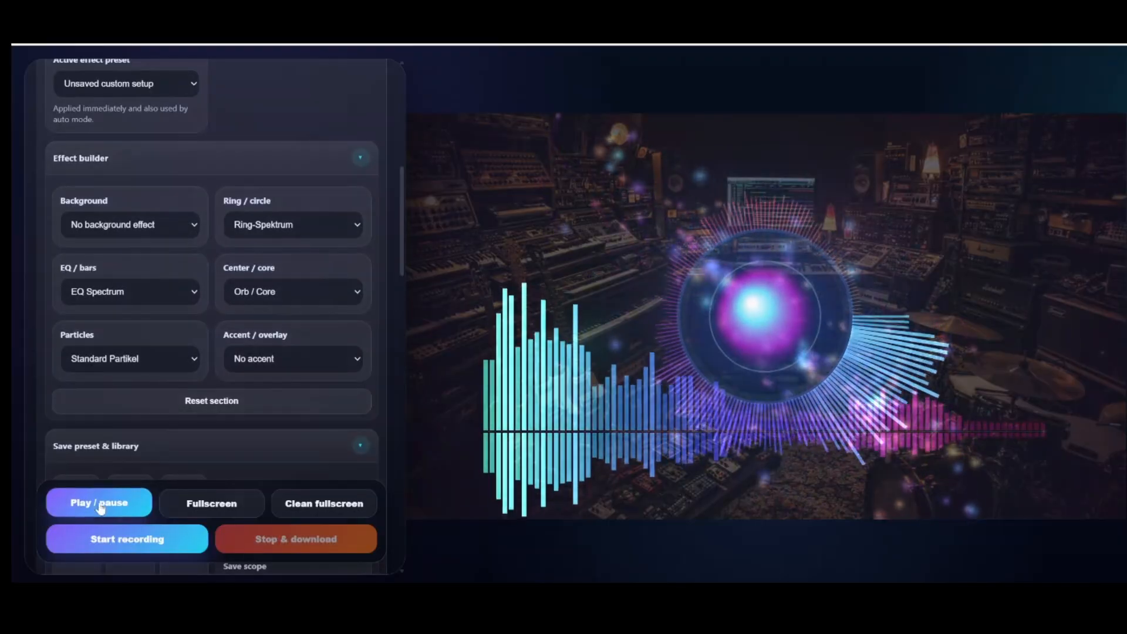
left_click(101, 508)
- Set the effect builder's EQ / bars to No bars and play the audio briefly to preview the change
left_click(127, 291)
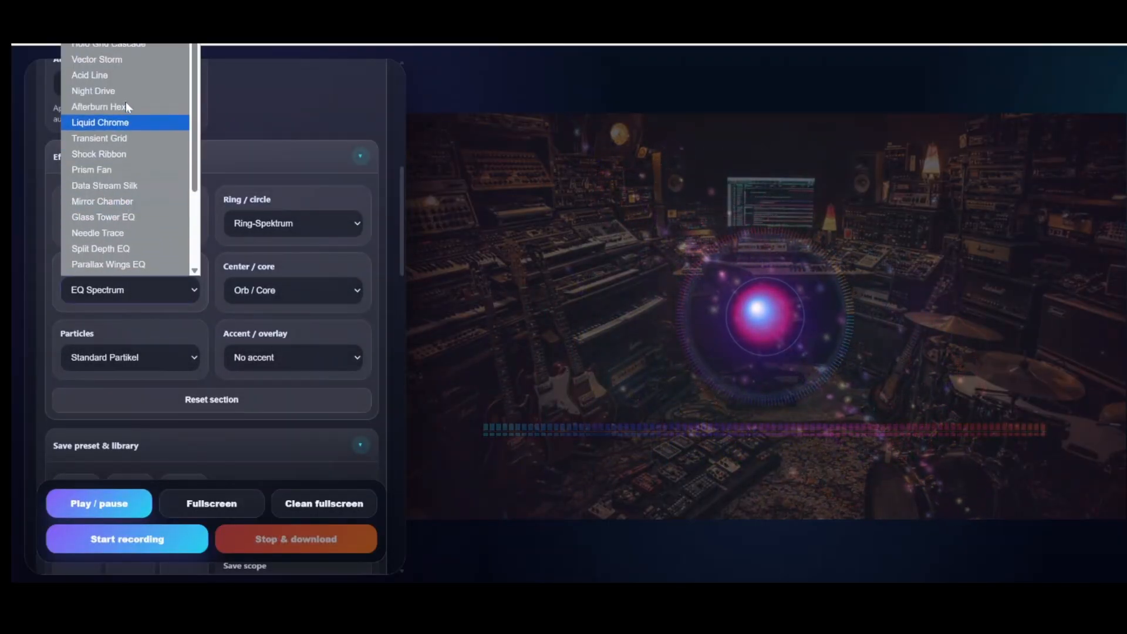
left_click(126, 12)
left_click(116, 512)
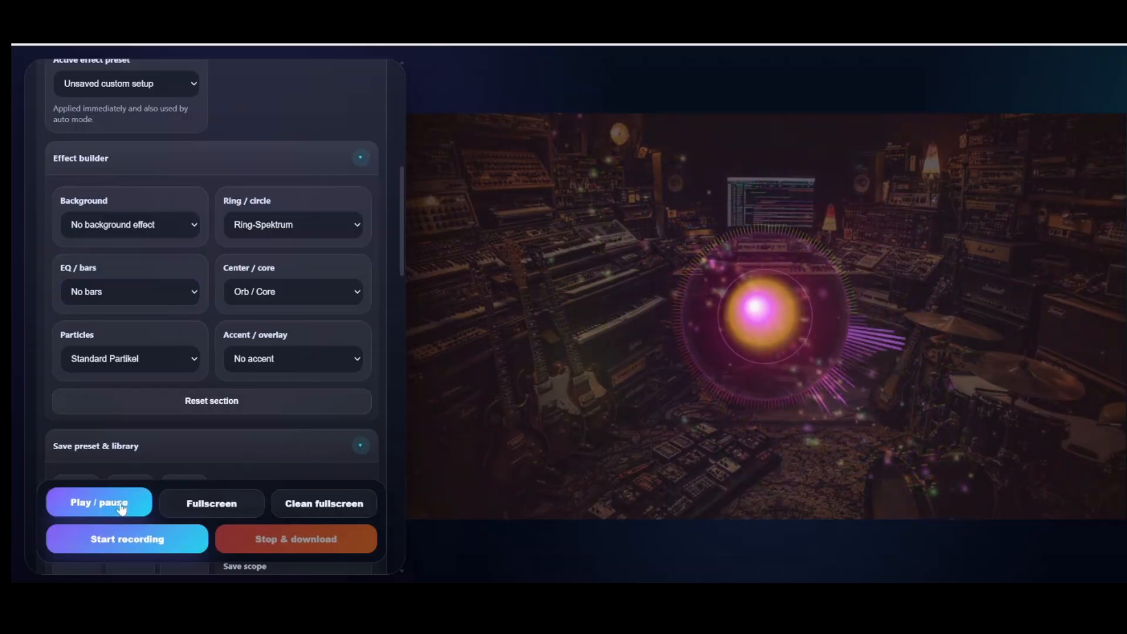
- Save the setup as a preset named demo2 with the FX slots only scope and check the preset library's entries
scroll(241, 400, "down", 6)
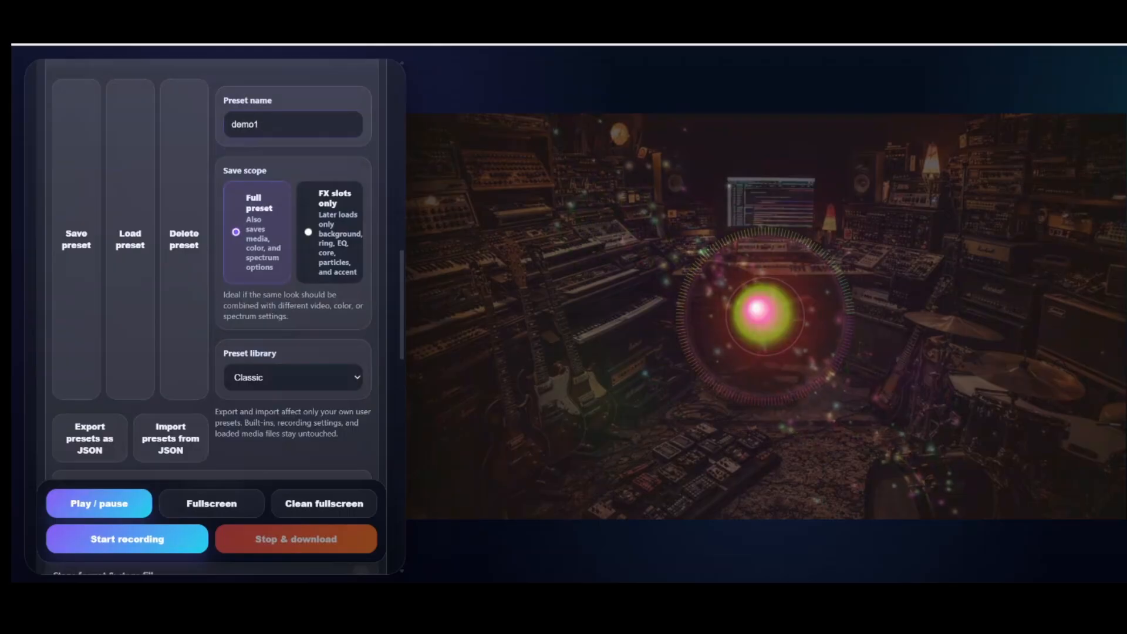
left_click(81, 244)
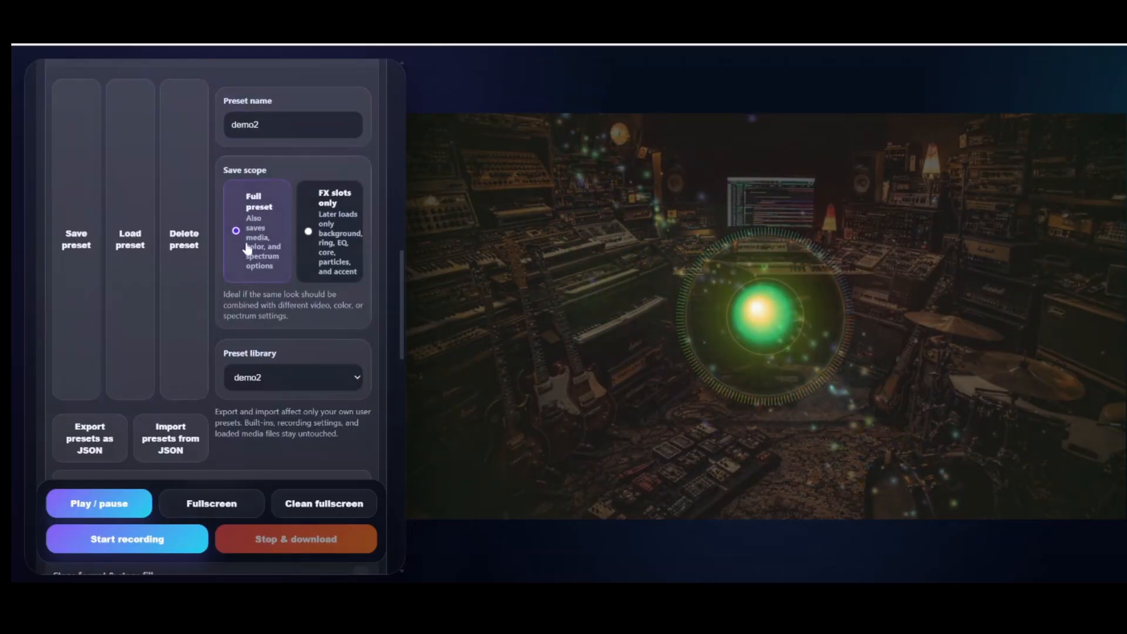
left_click(329, 235)
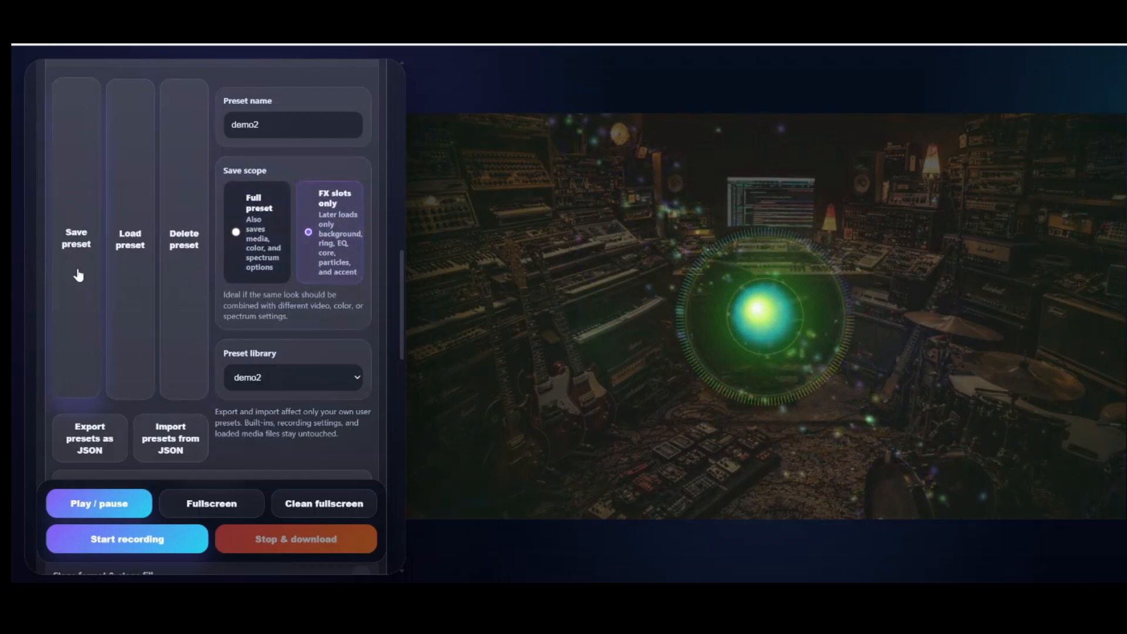
left_click(280, 378)
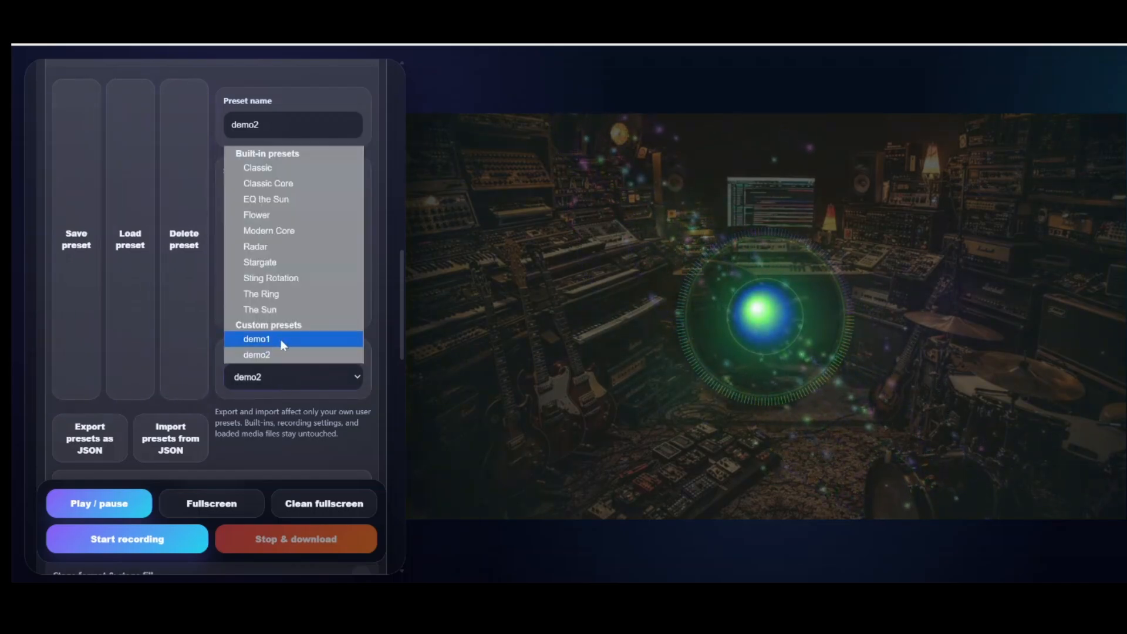
left_click(284, 404)
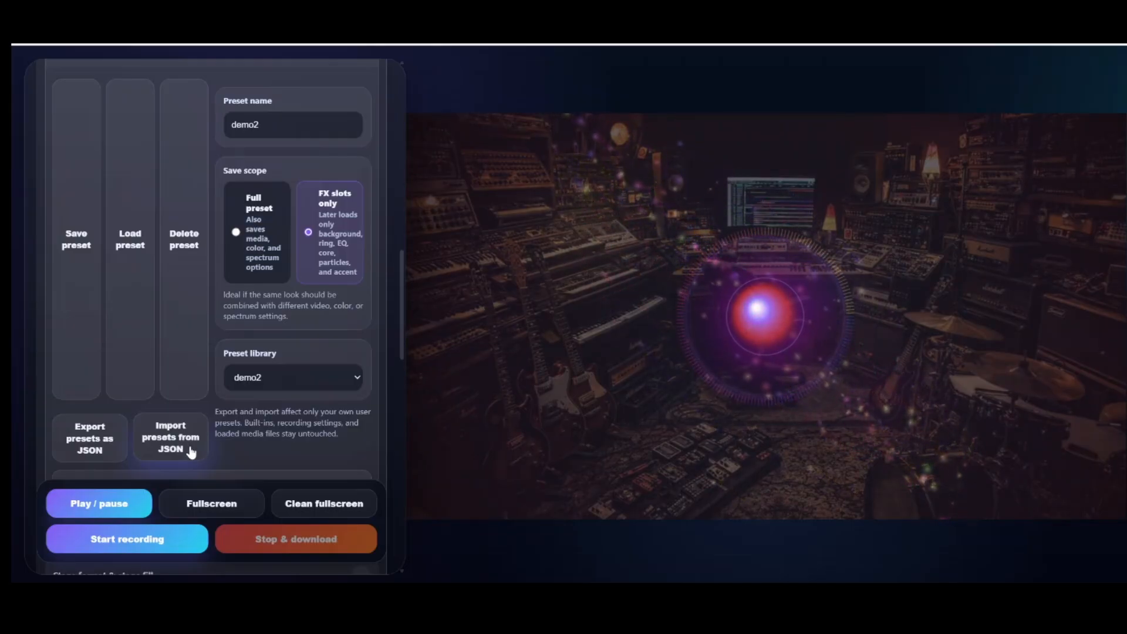
- Examine the custom presets offered in the active effect preset list
scroll(205, 449, "down", 2)
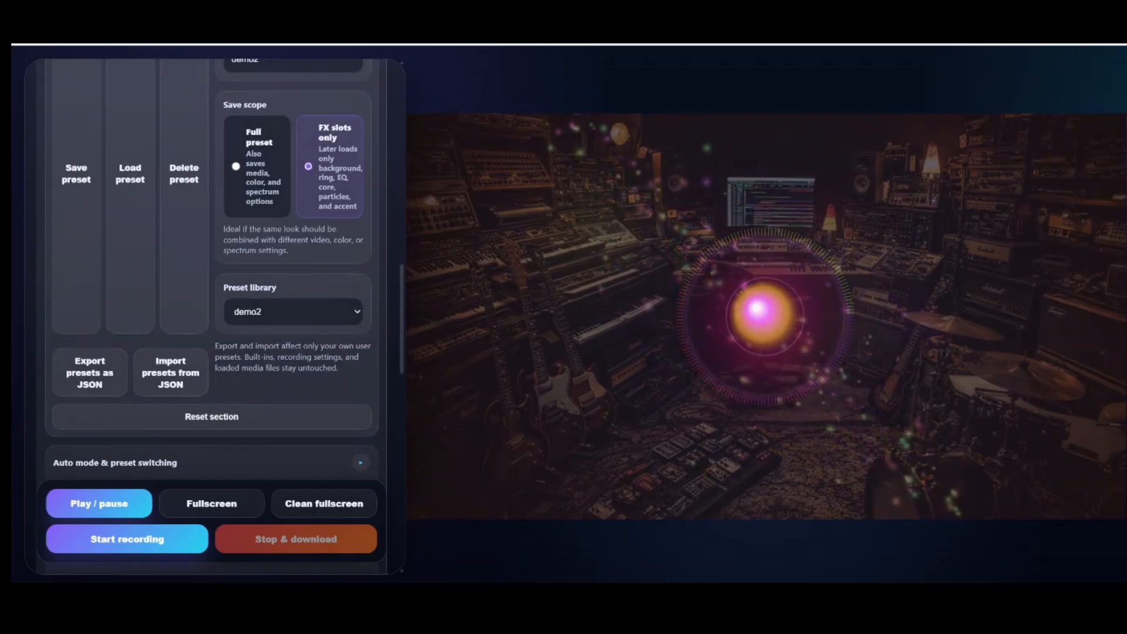
scroll(272, 349, "down", 1)
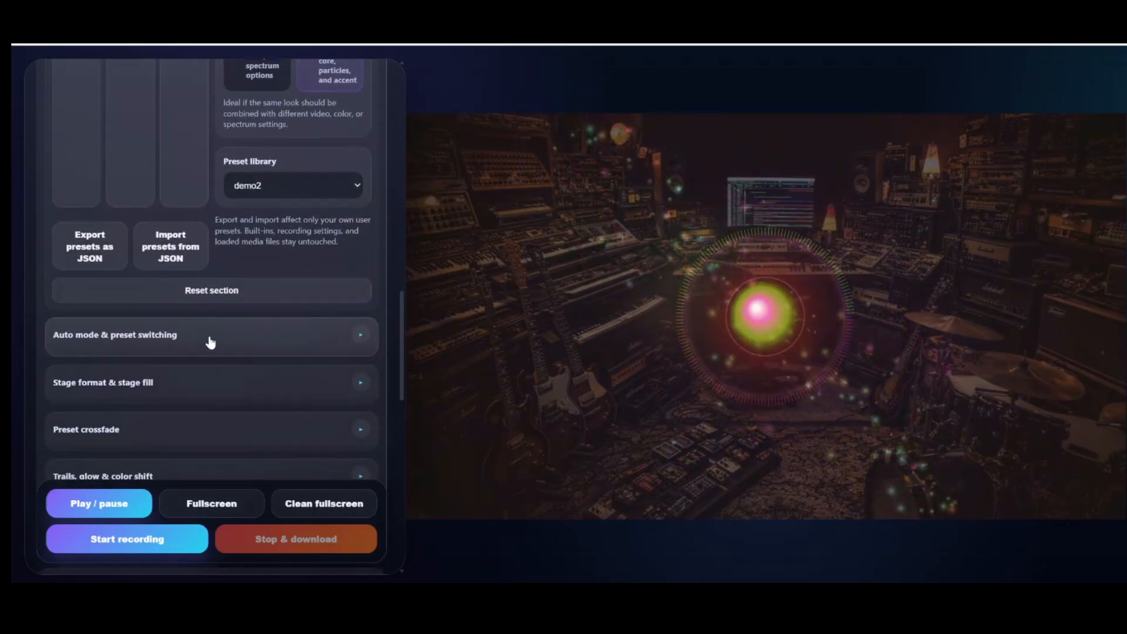
scroll(209, 338, "up", 2)
scroll(253, 327, "up", 10)
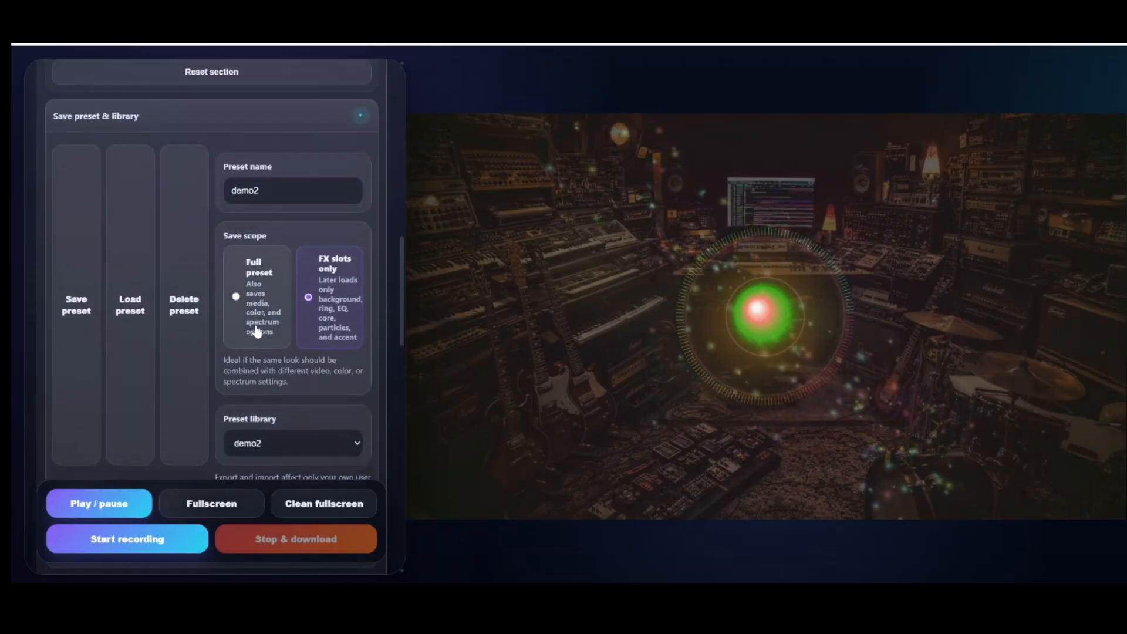
left_click(147, 345)
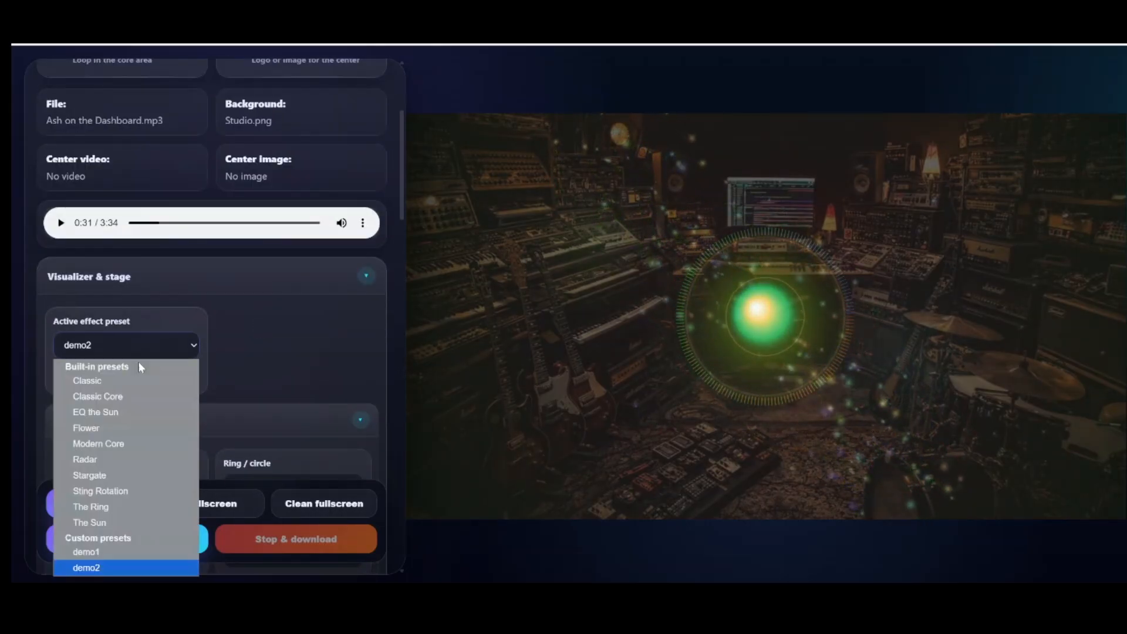
left_click(268, 369)
scroll(268, 368, "down", 8)
scroll(268, 369, "down", 5)
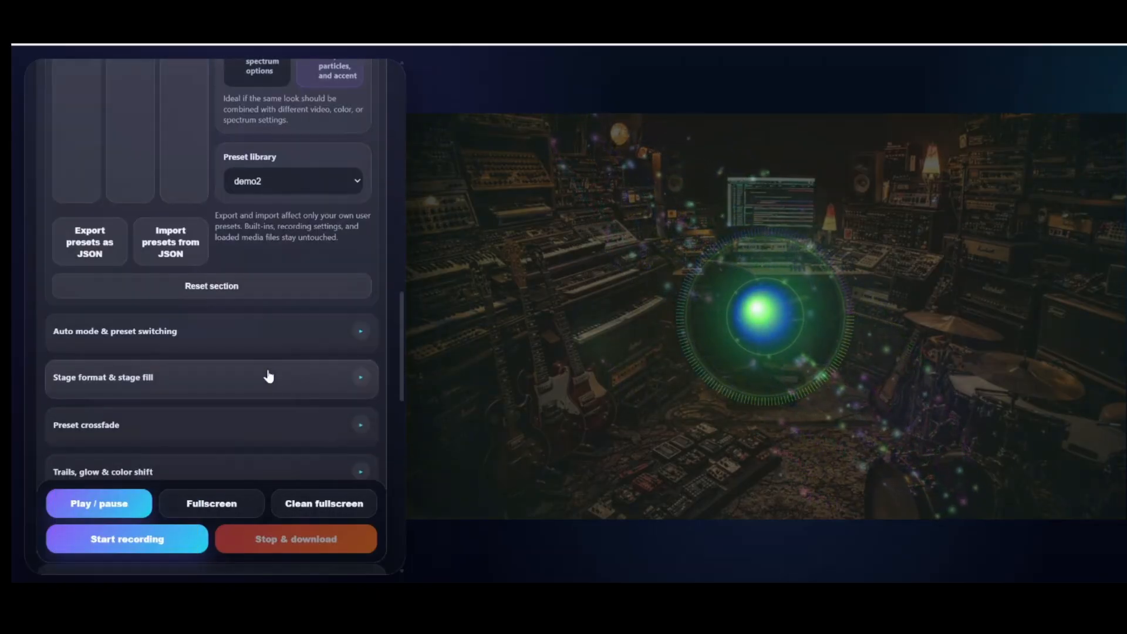
- Add the demo1 preset to the auto playlist for presets with 8 beats until the next switch
left_click(92, 332)
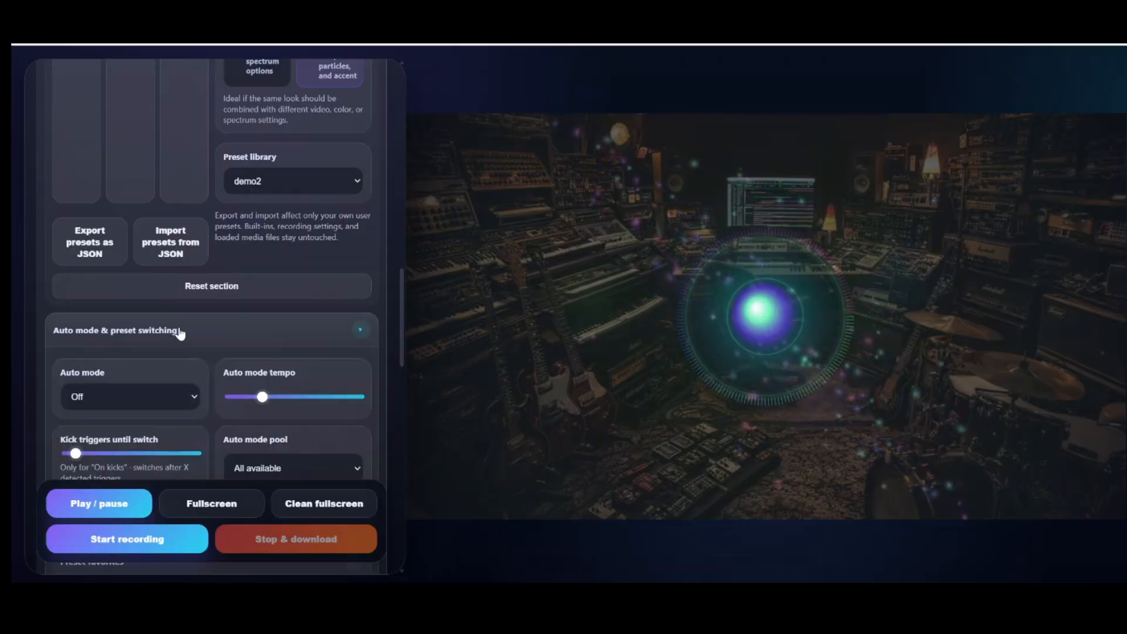
scroll(219, 355, "down", 3)
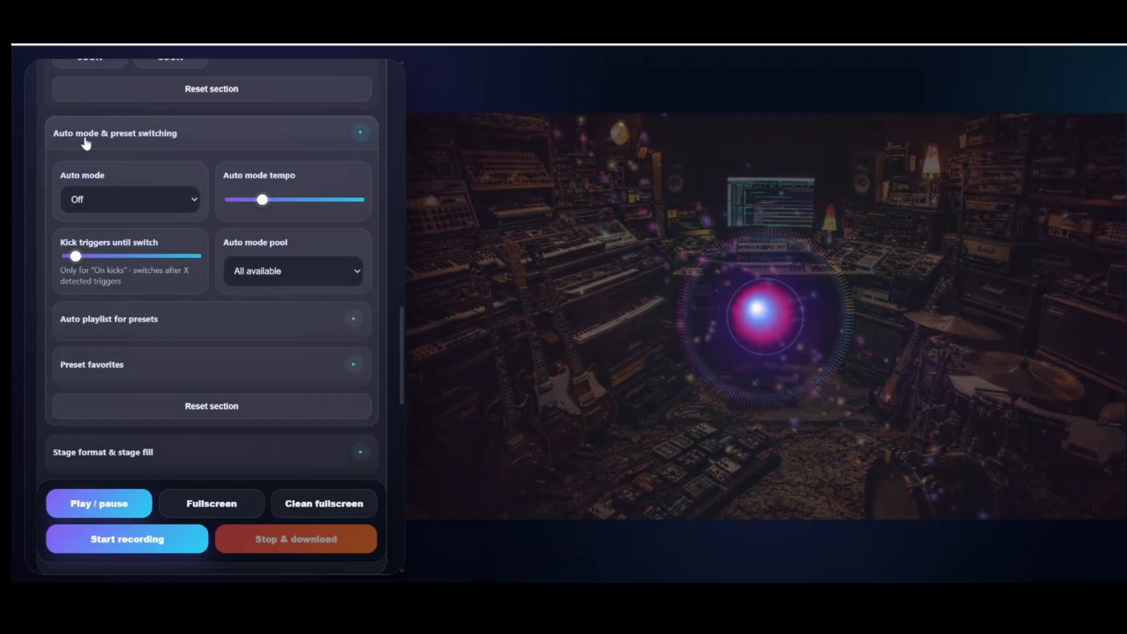
left_click(121, 320)
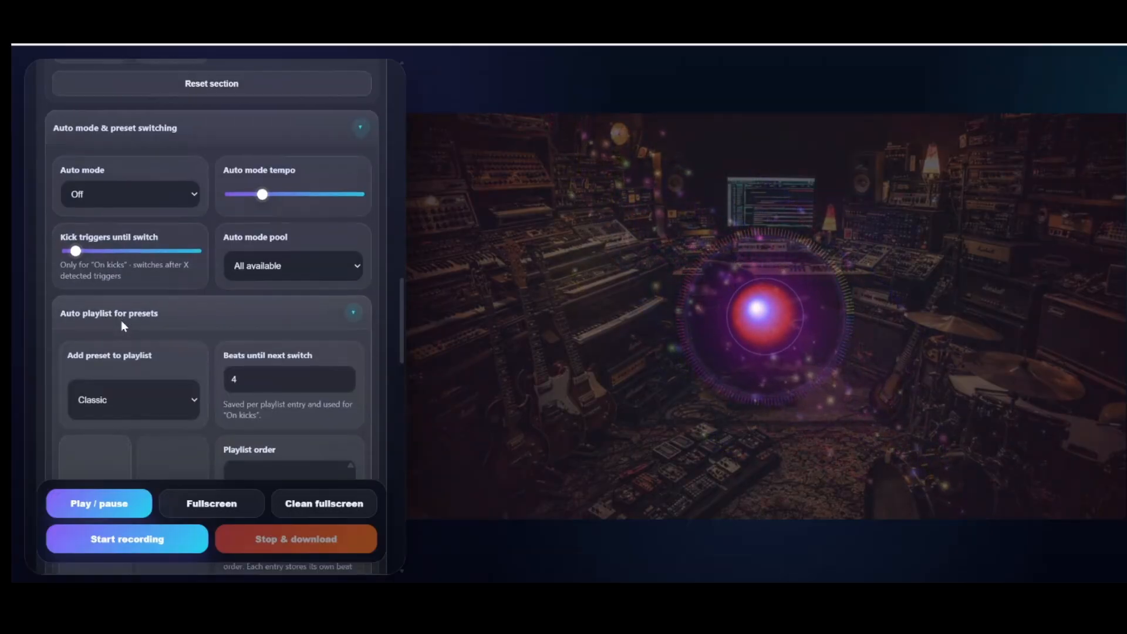
scroll(122, 327, "down", 3)
left_click(134, 208)
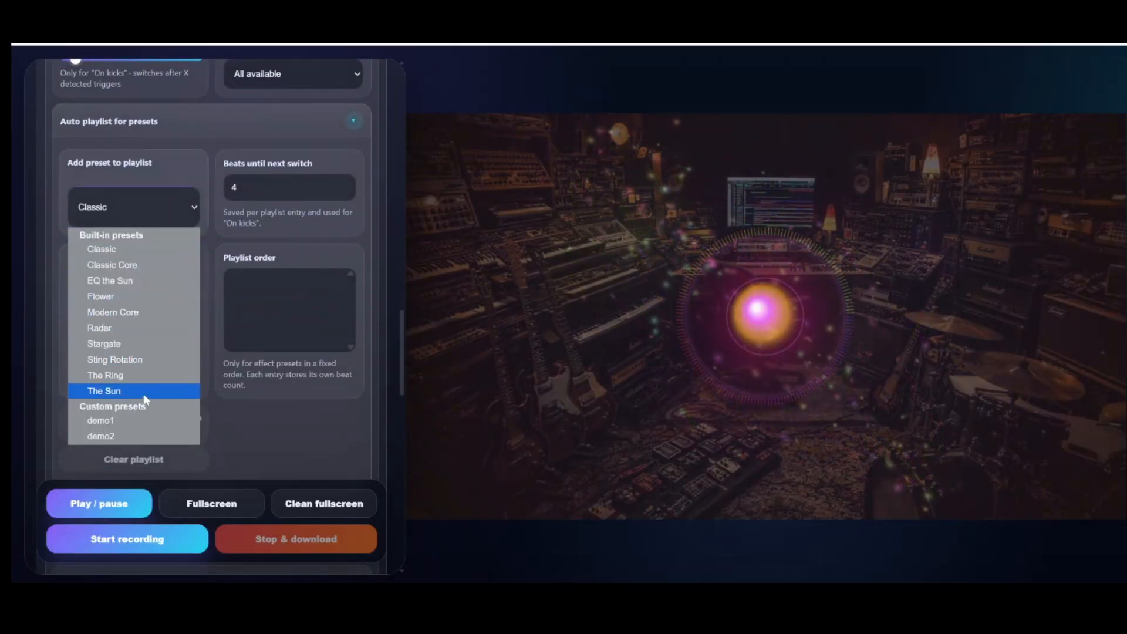
left_click(143, 419)
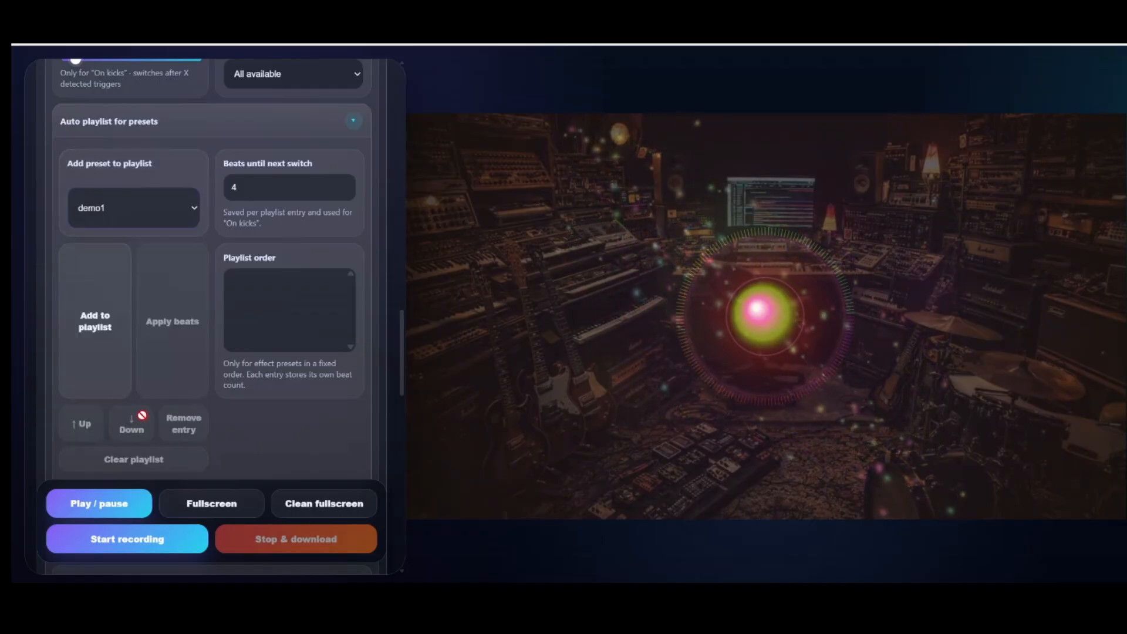
left_click(106, 332)
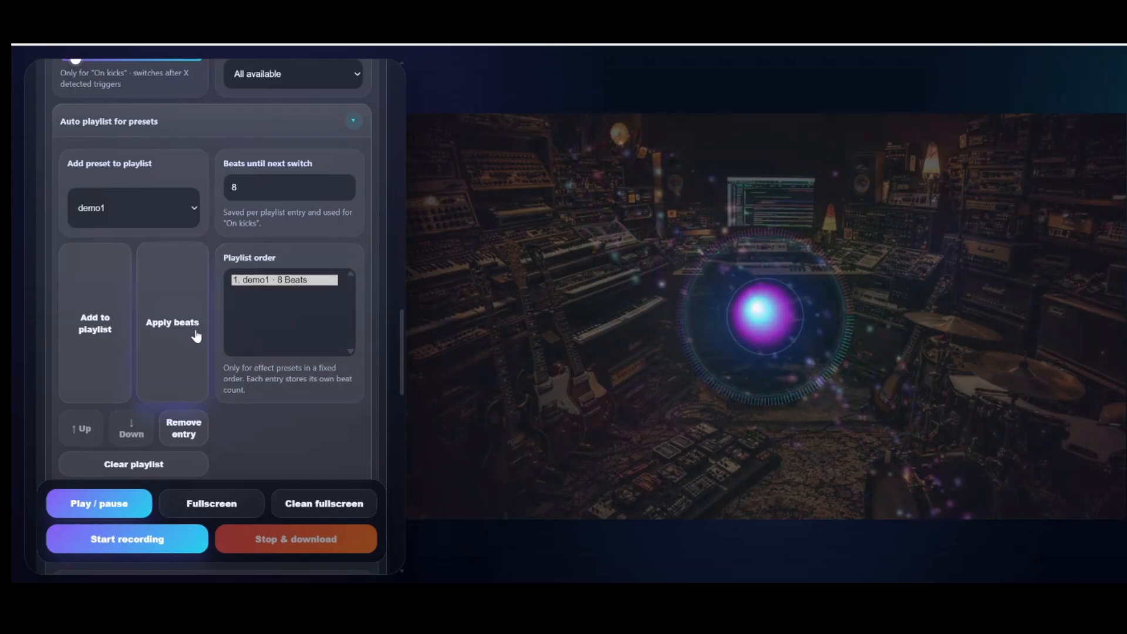
- Add the demo2 preset to the auto playlist and apply 4 beats until the next switch to its entry
left_click(139, 207)
left_click(140, 206)
left_click(140, 206)
left_click(101, 435)
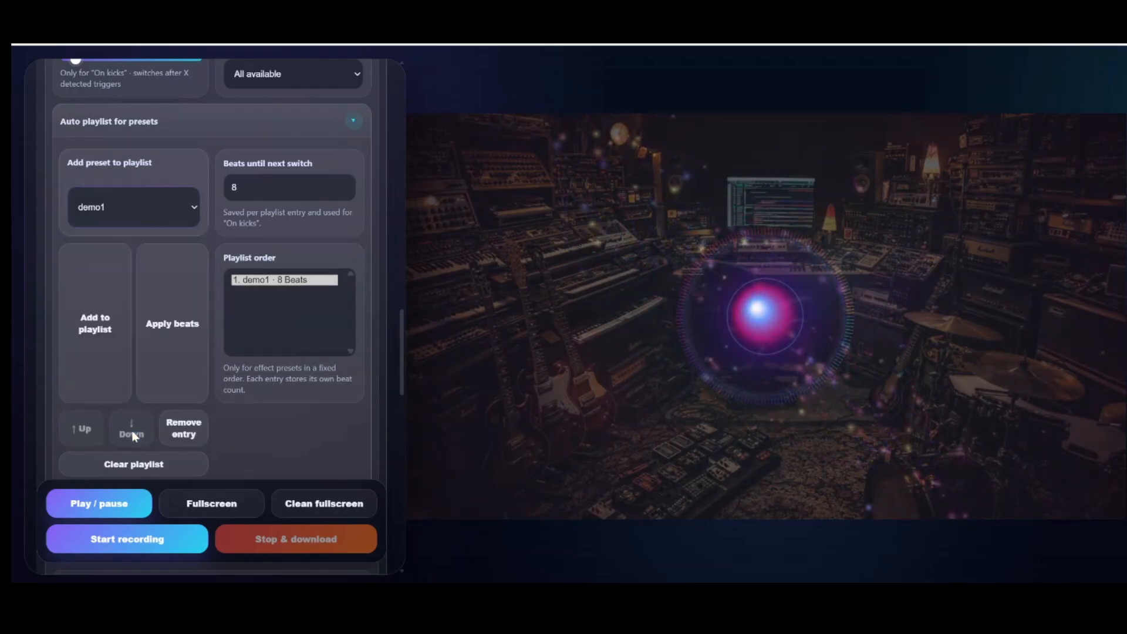
left_click(94, 324)
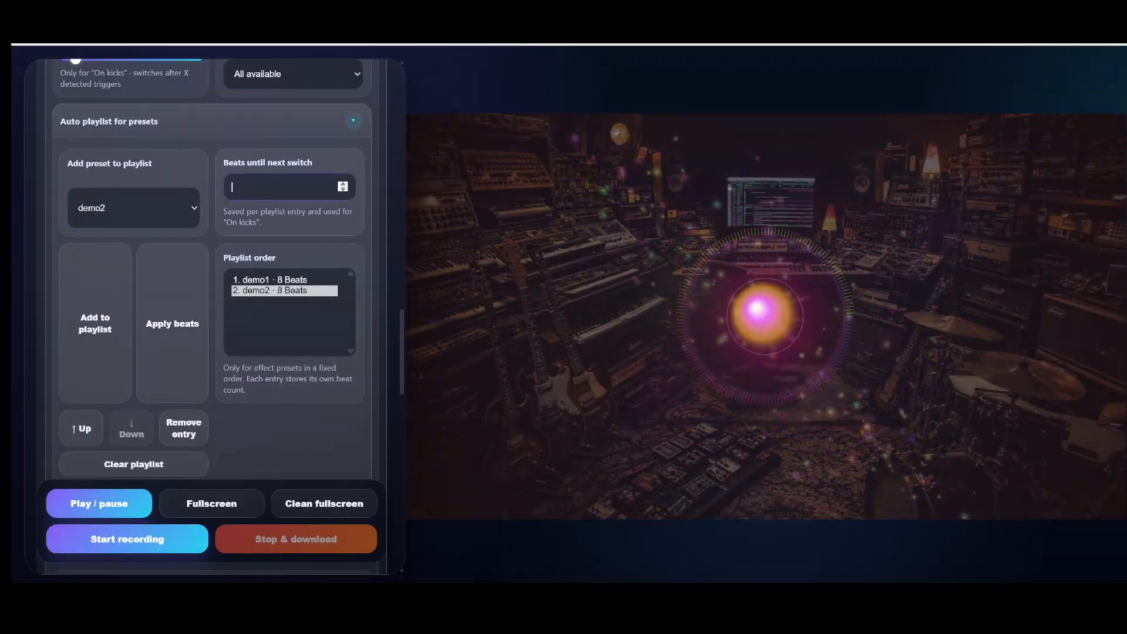
type("4")
left_click(179, 324)
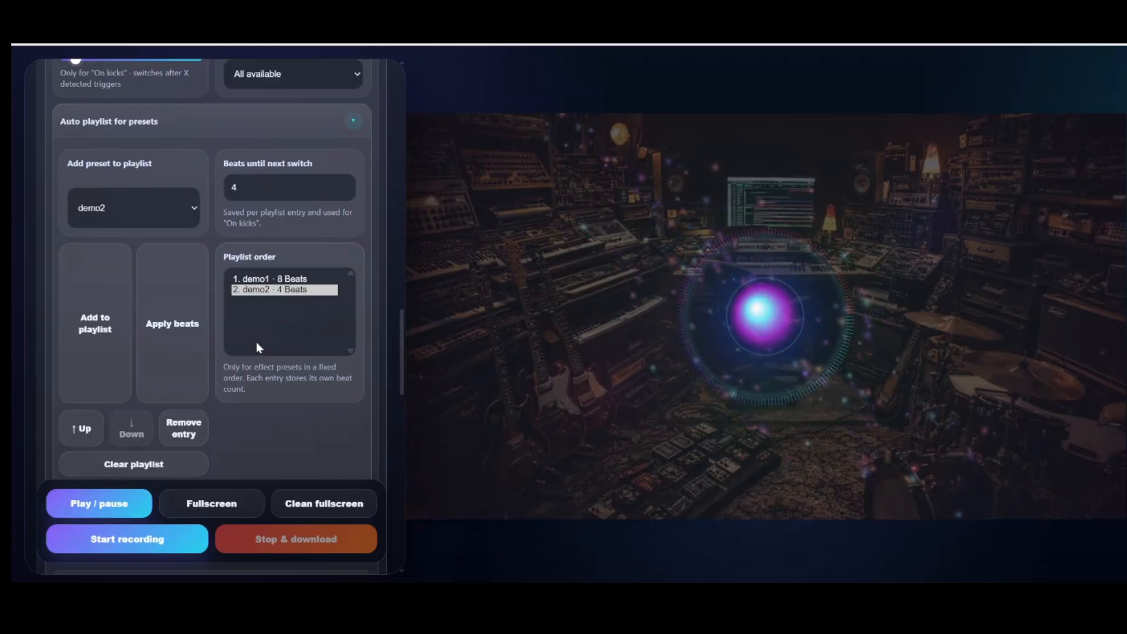
- Set the auto mode to On kicks and the auto mode pool to Playlist / fixed order
scroll(257, 343, "up", 3)
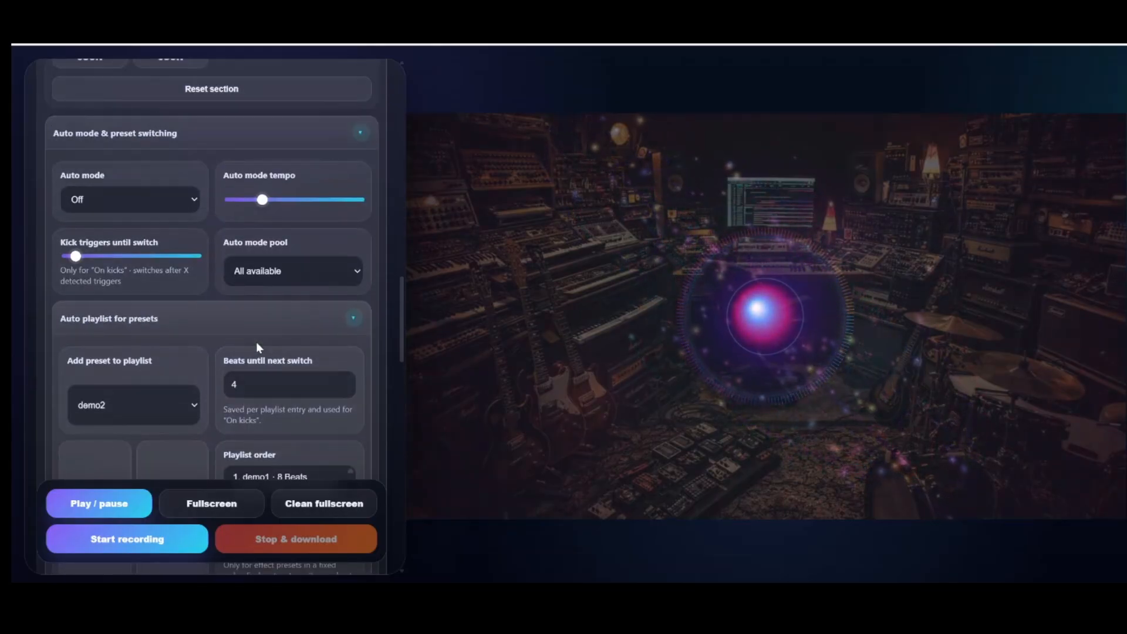
scroll(317, 376, "down", 1)
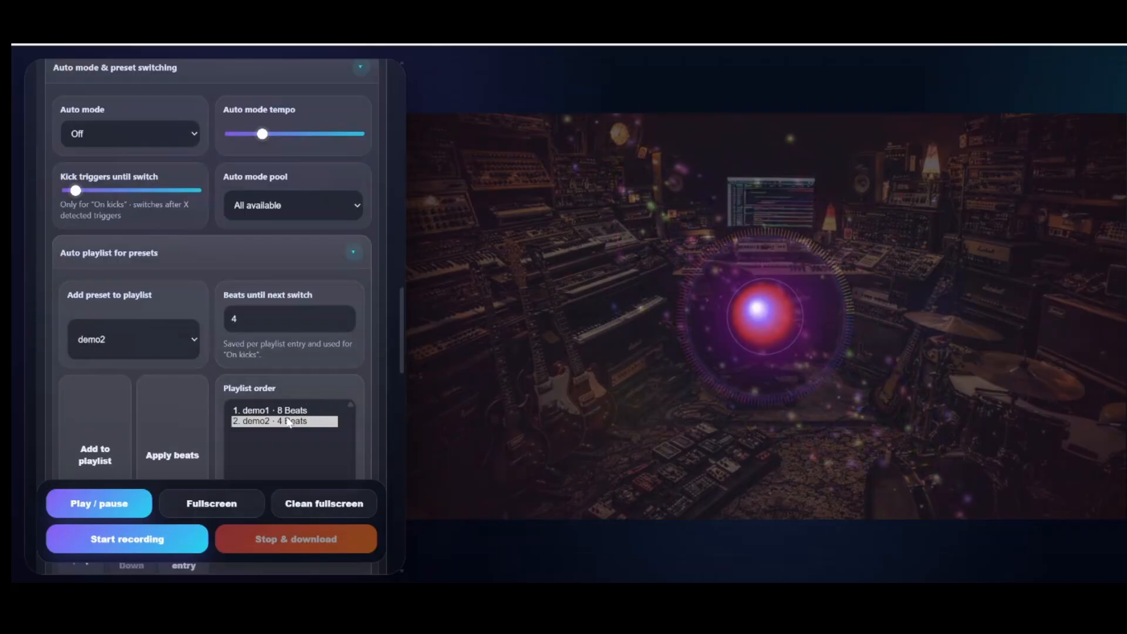
left_click(353, 253)
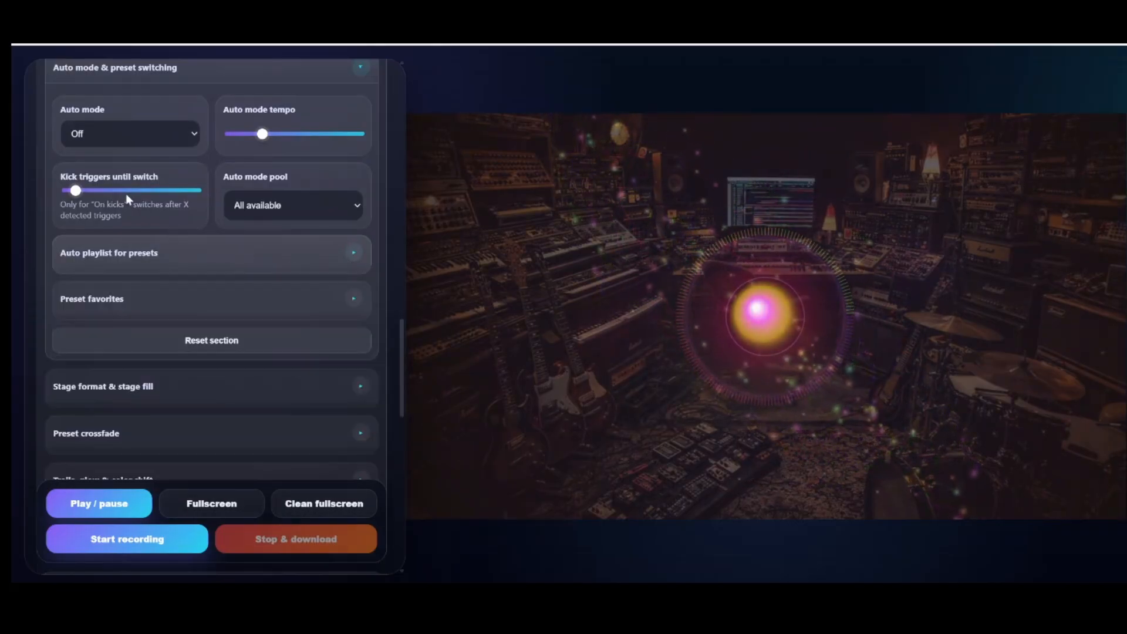
left_click(99, 136)
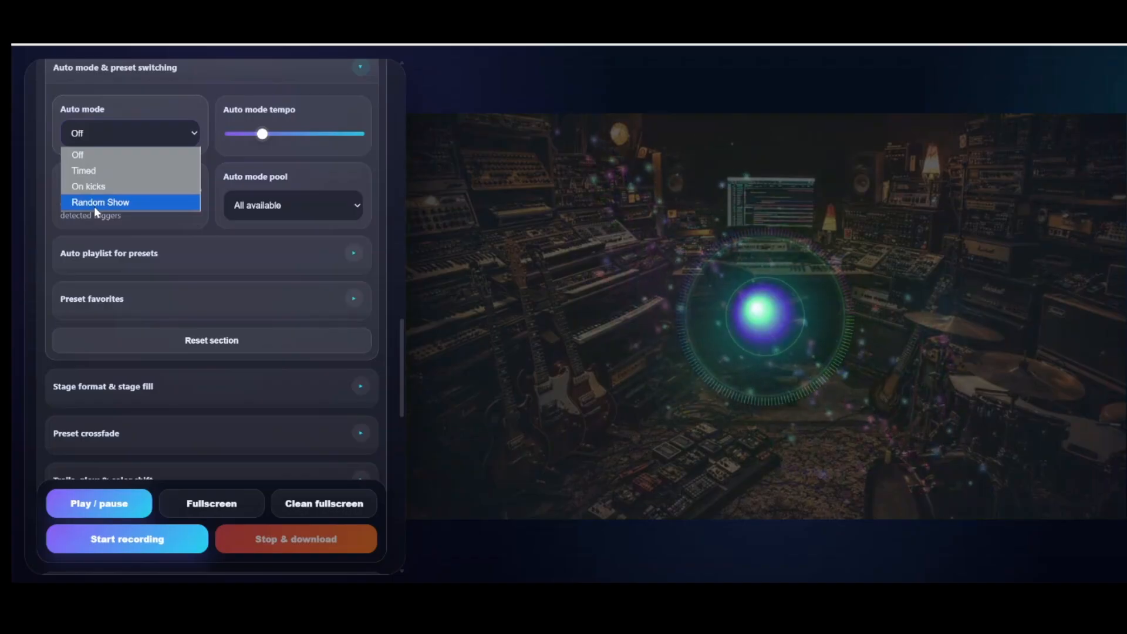
left_click(94, 188)
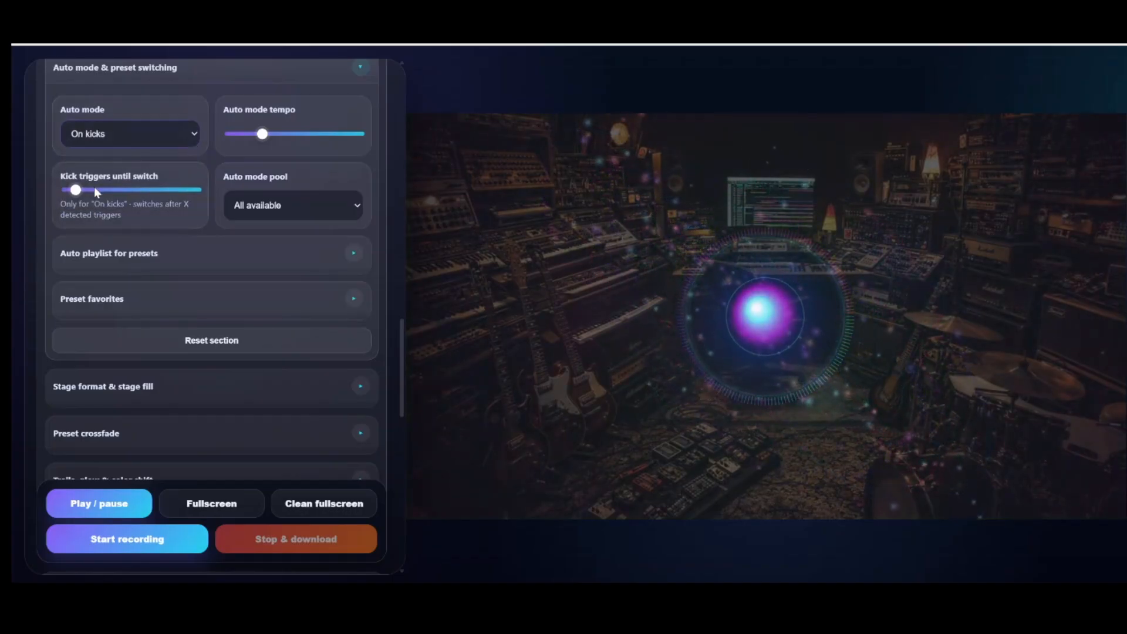
left_click(267, 204)
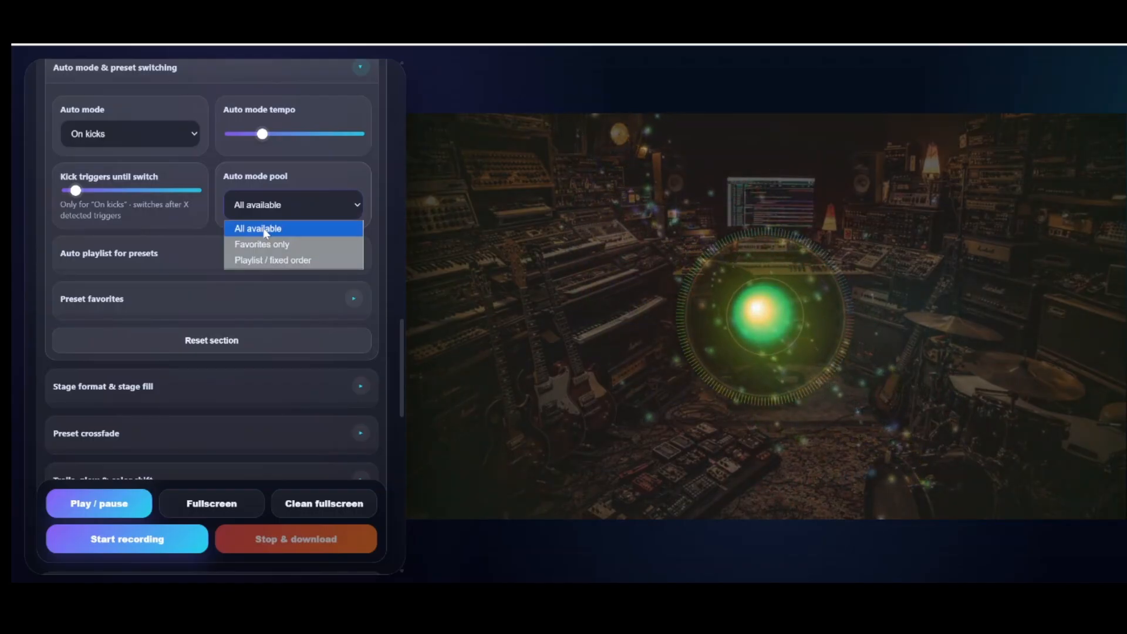
left_click(267, 260)
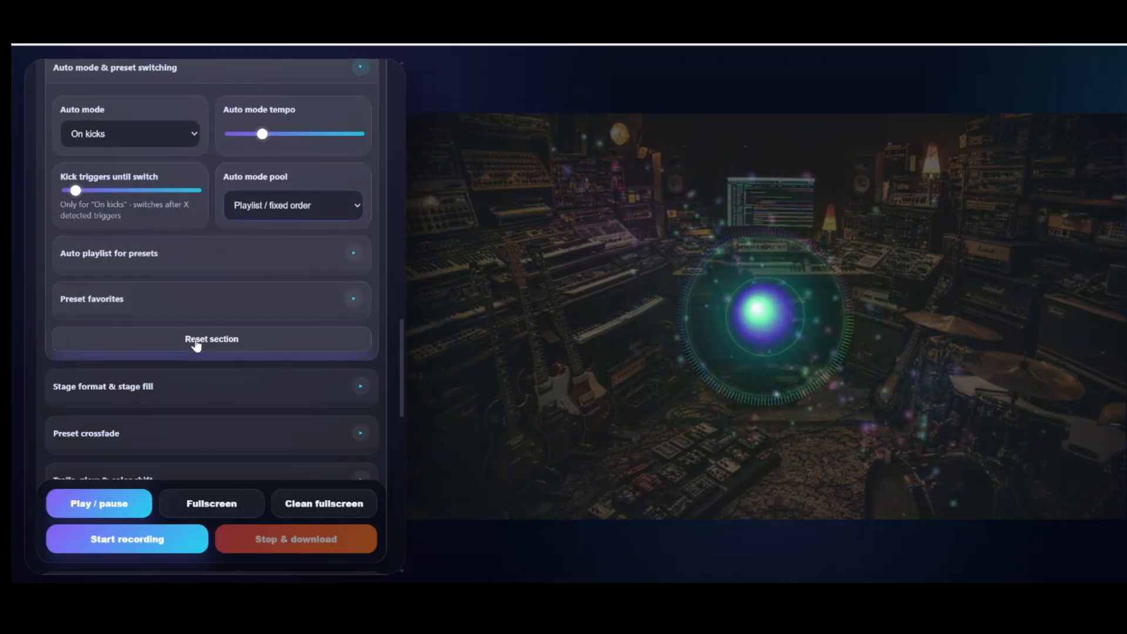
- Check the auto playlist for presets and switch the auto mode pool to Favorites only
scroll(194, 293, "down", 1)
left_click(176, 191)
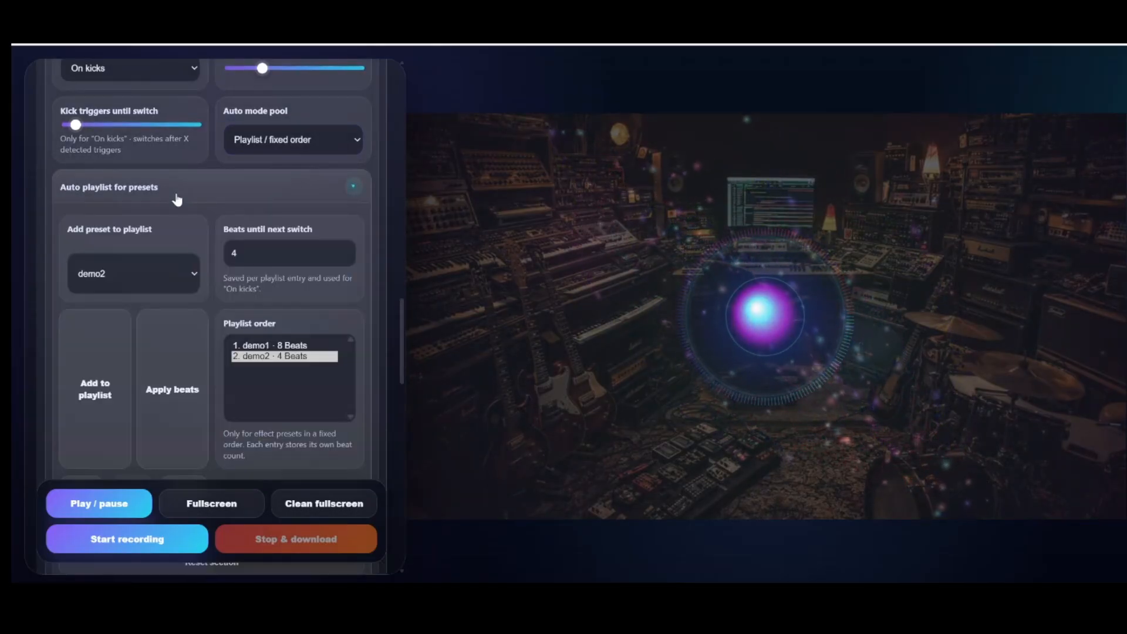
left_click(264, 187)
left_click(281, 151)
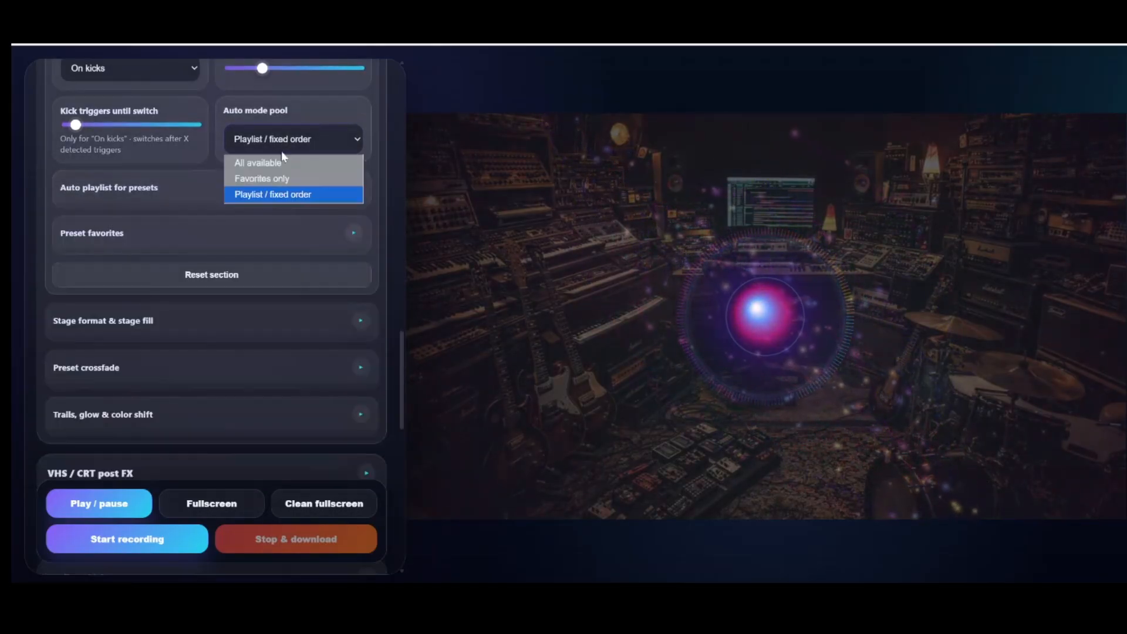
left_click(285, 182)
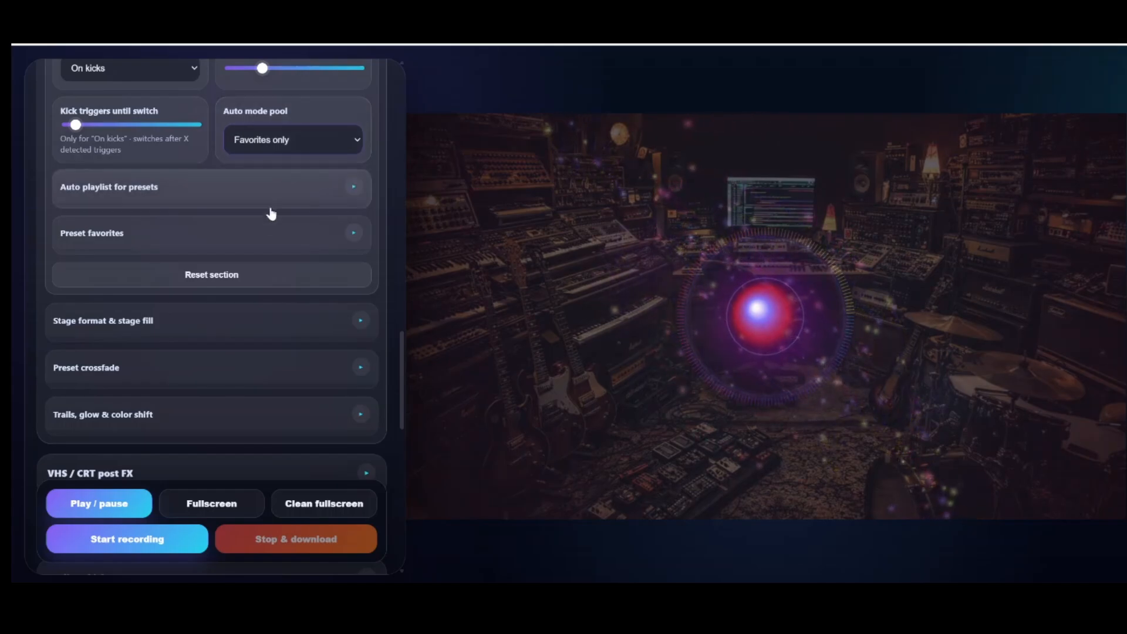
- Remove Classic from the preset favorites and save the current preset demo2 as a favorite
left_click(262, 245)
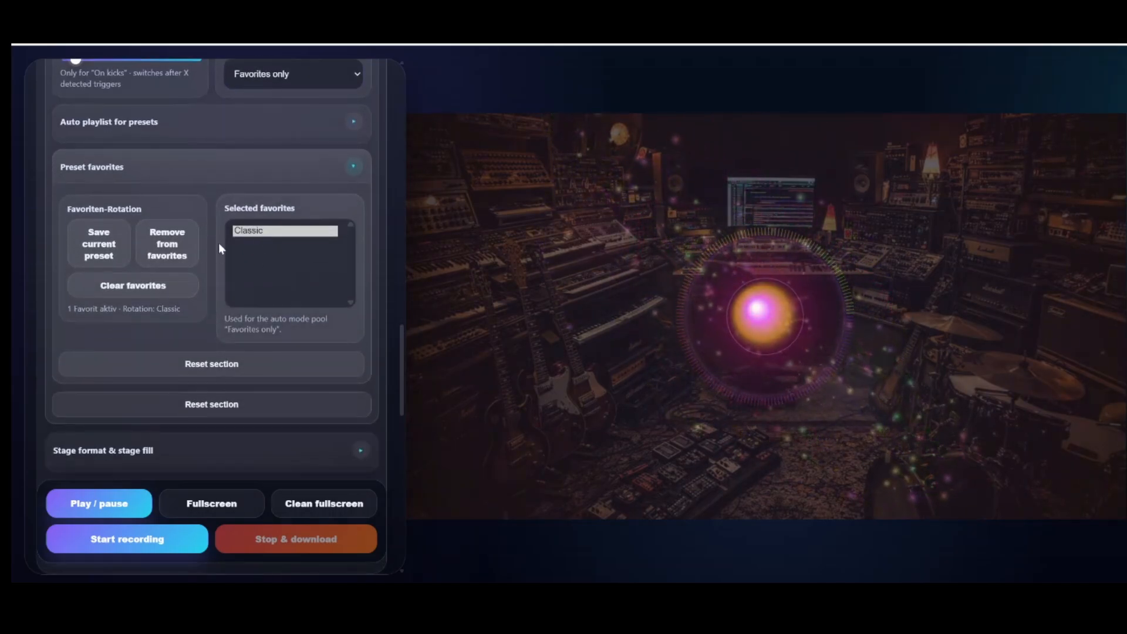
left_click(166, 247)
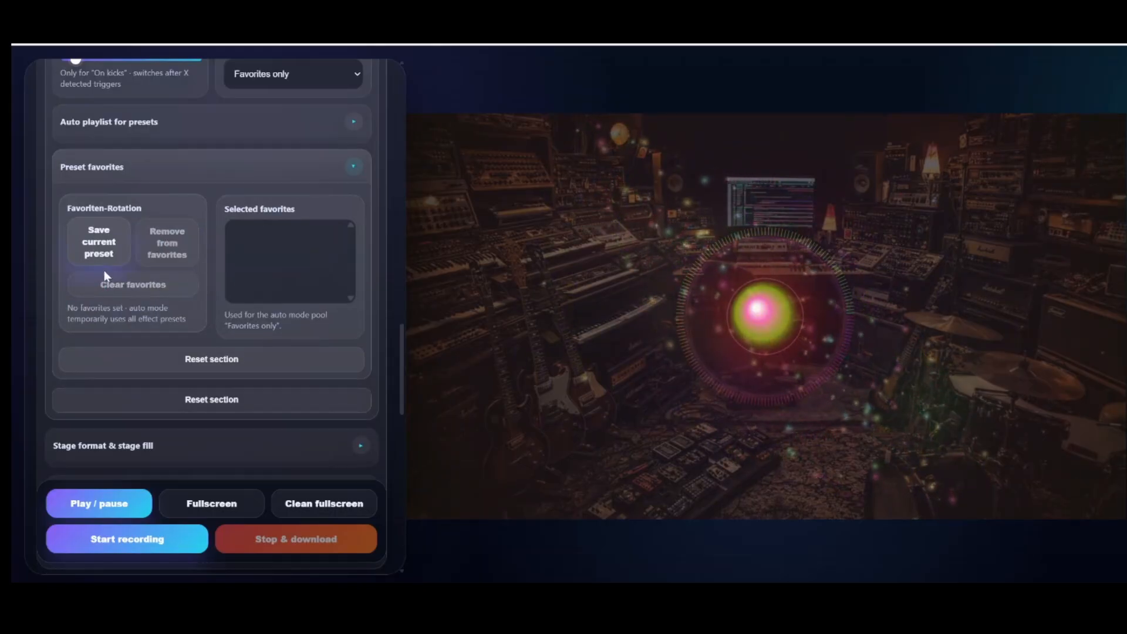
scroll(127, 229, "up", 15)
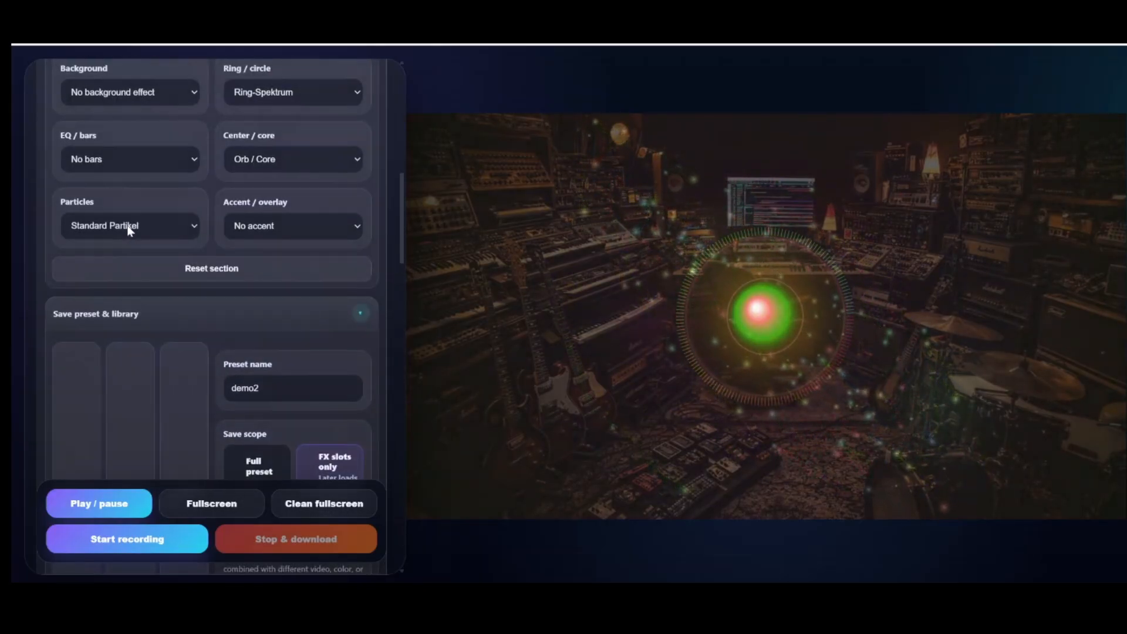
scroll(94, 415, "down", 15)
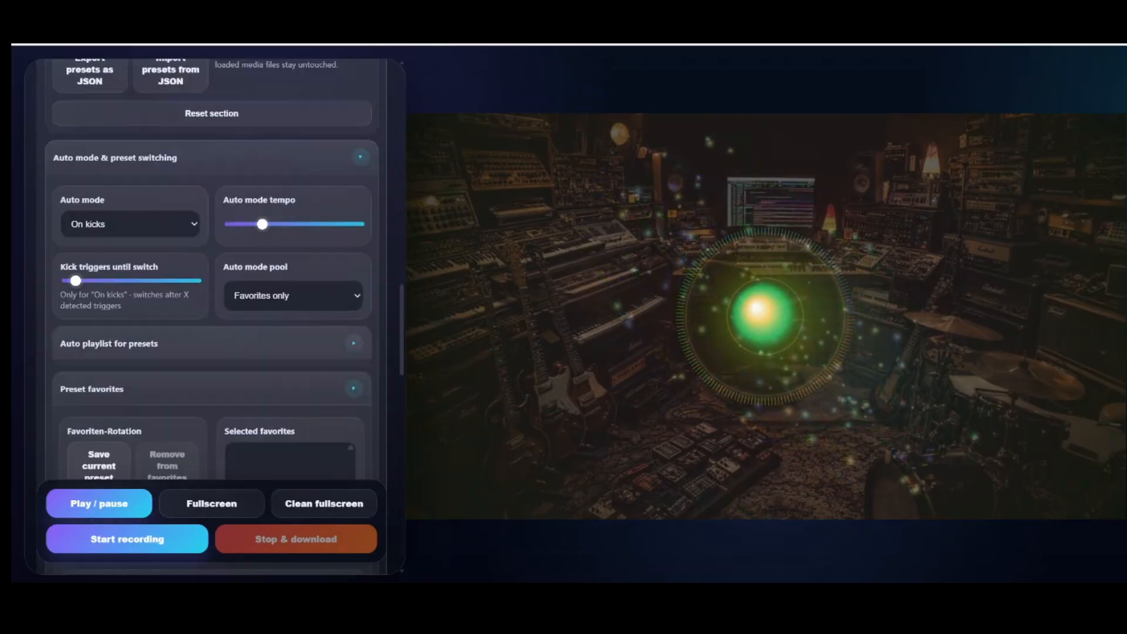
left_click(97, 246)
scroll(145, 268, "up", 5)
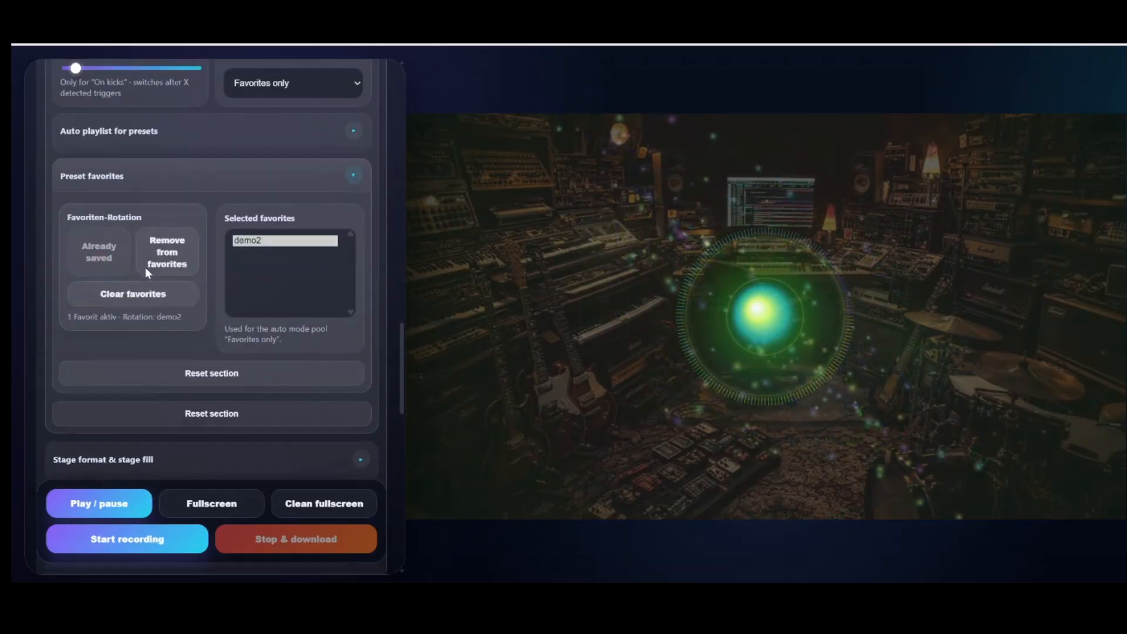
- Make demo1 the active effect preset and save it to the preset favorites
scroll(146, 266, "up", 5)
left_click(146, 272)
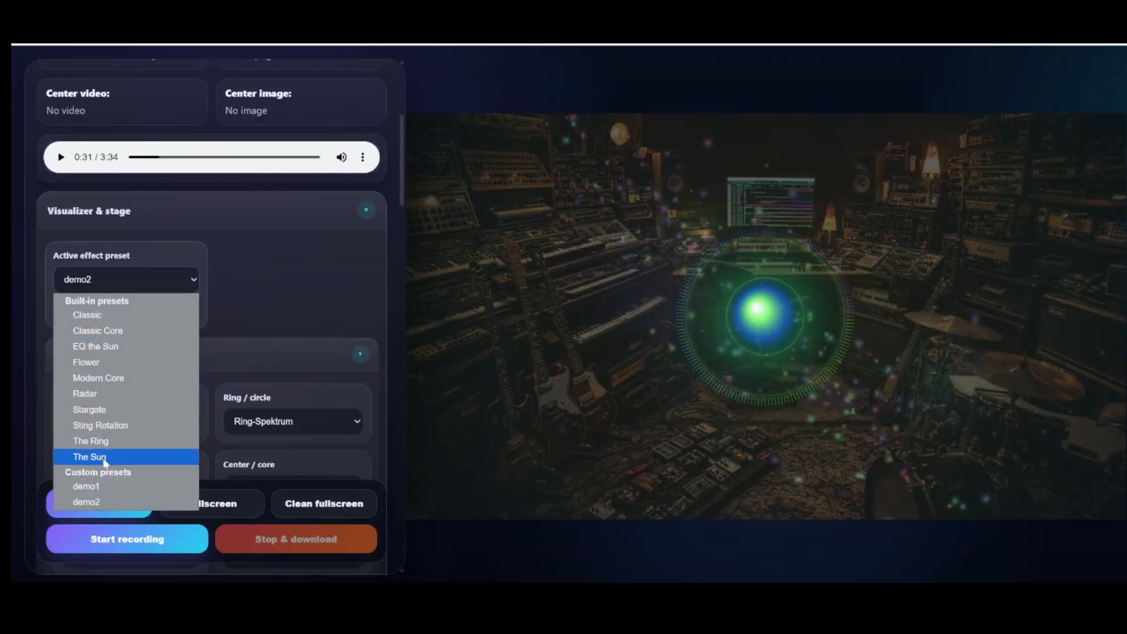
left_click(103, 498)
scroll(202, 390, "down", 10)
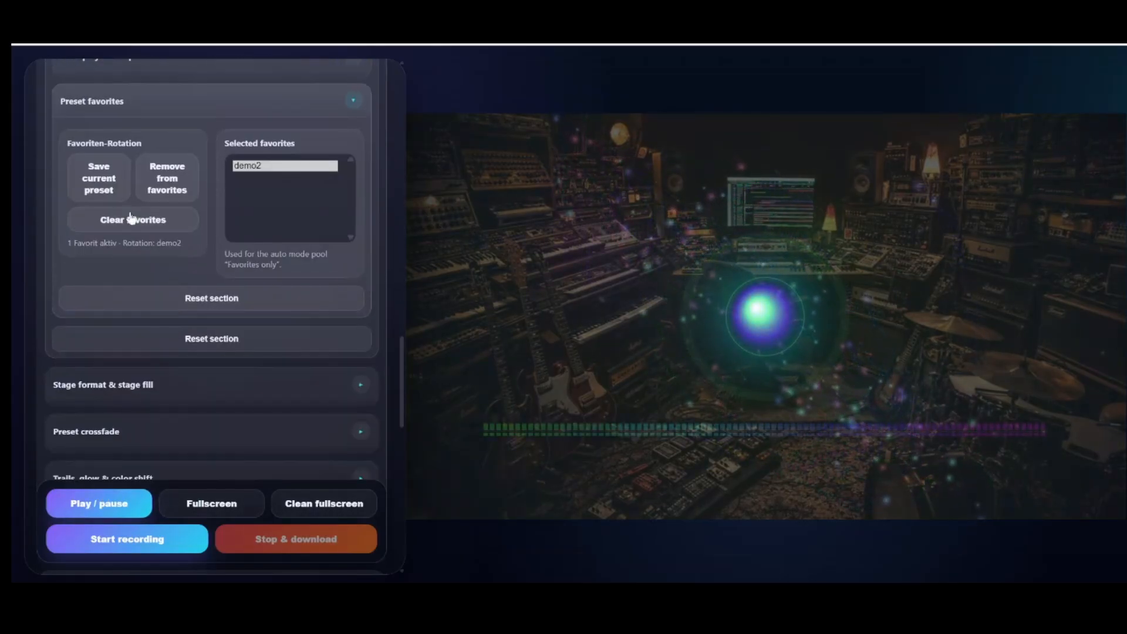
left_click(109, 173)
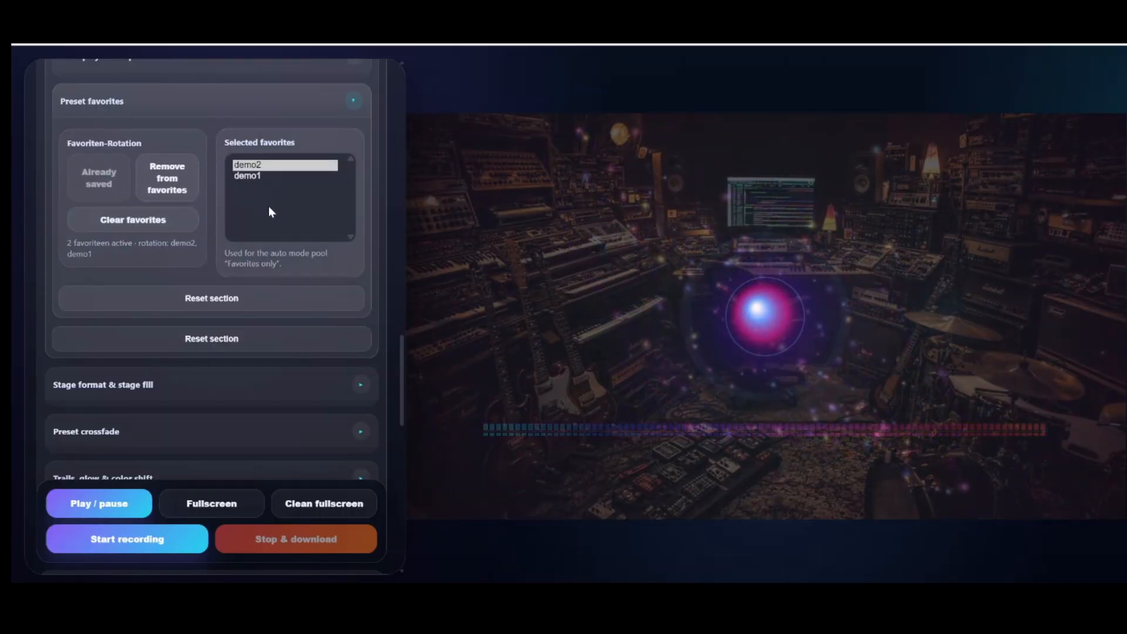
- Examine the auto mode settings together with the auto playlist and preset favorites sections
scroll(272, 233, "up", 2)
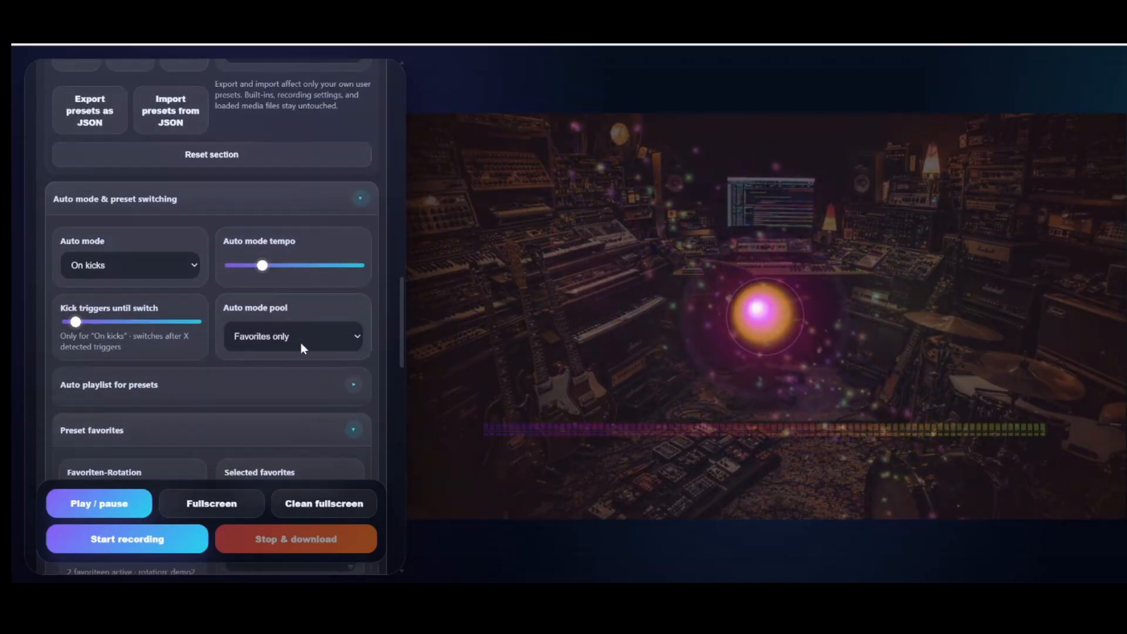
scroll(301, 342, "down", 3)
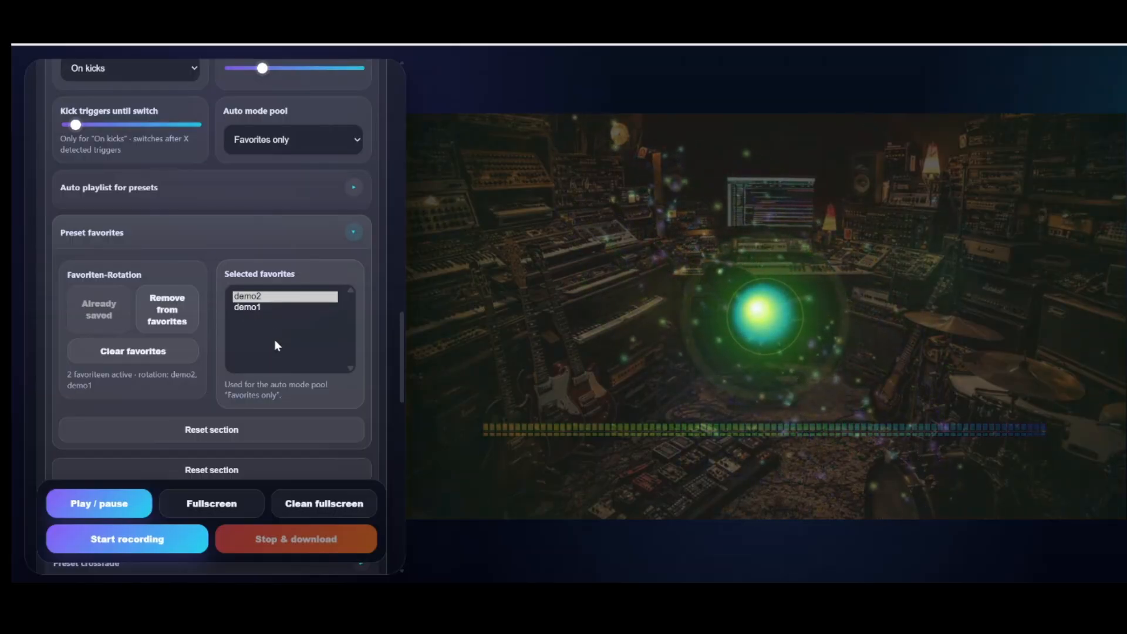
scroll(274, 343, "up", 5)
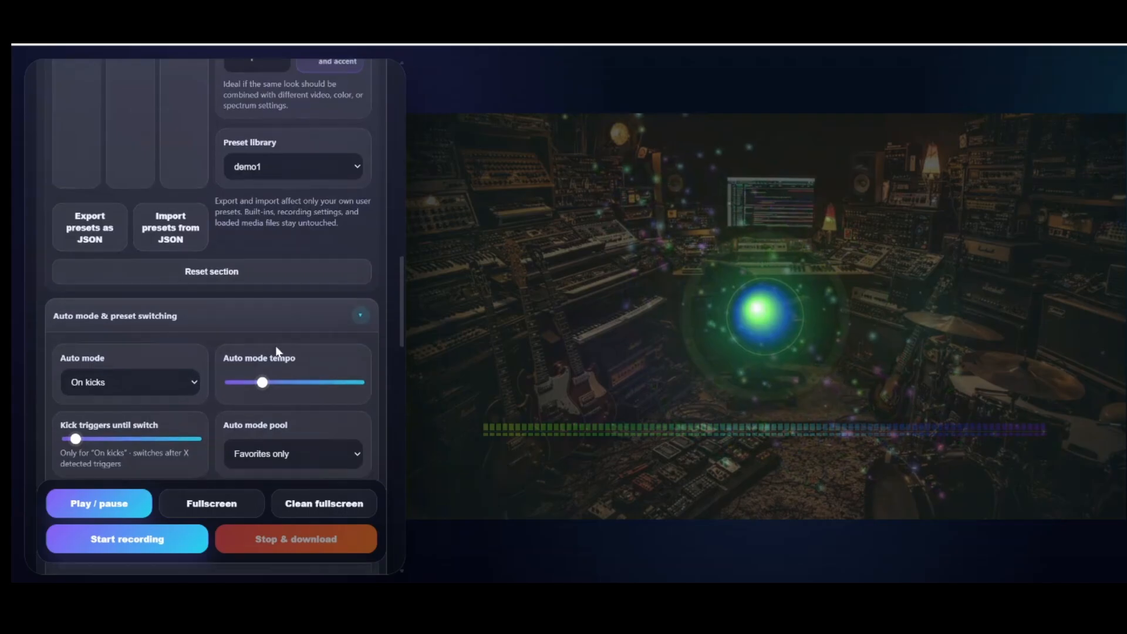
scroll(276, 350, "down", 3)
left_click(353, 364)
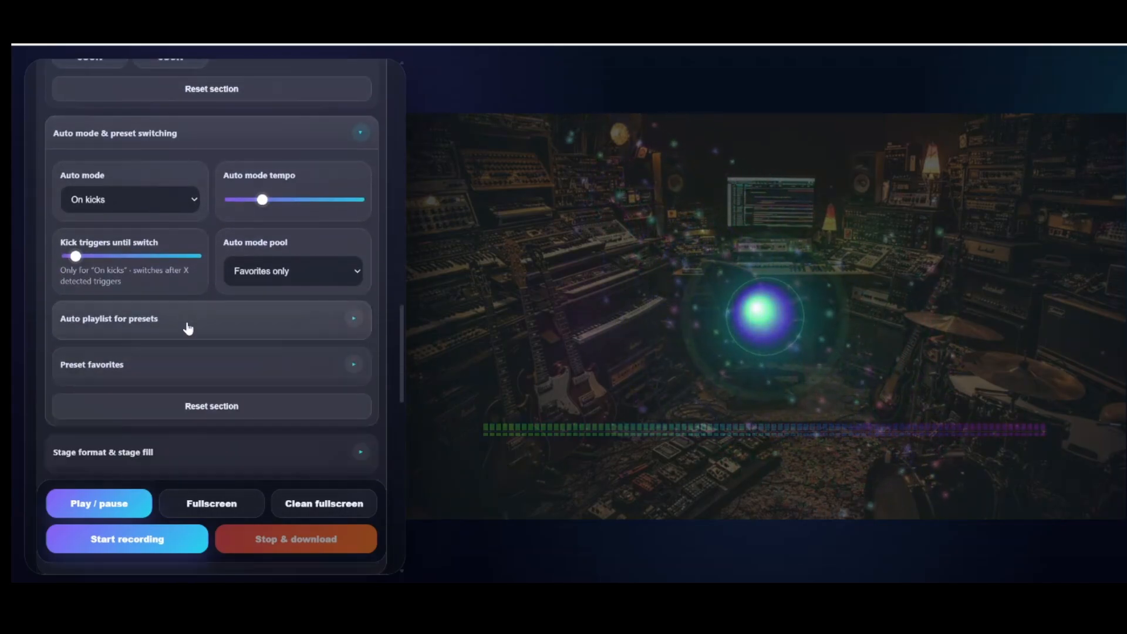
left_click(188, 328)
left_click(187, 325)
left_click(176, 369)
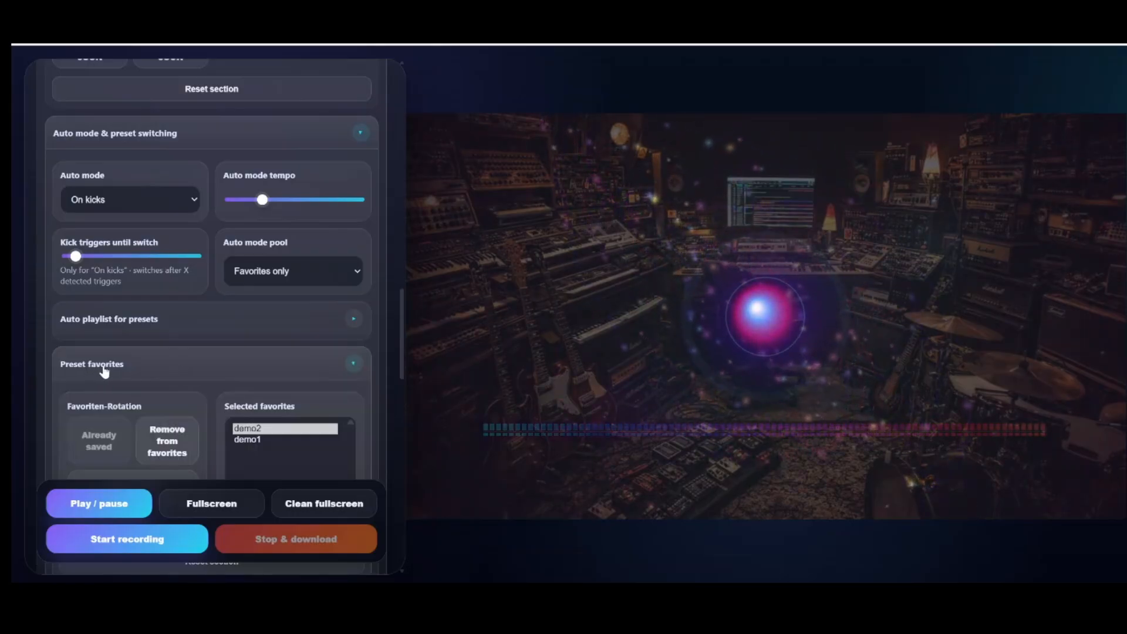
left_click(141, 372)
- Set the auto mode pool back to Playlist / fixed order and play the track briefly to preview the preset switching
left_click(282, 271)
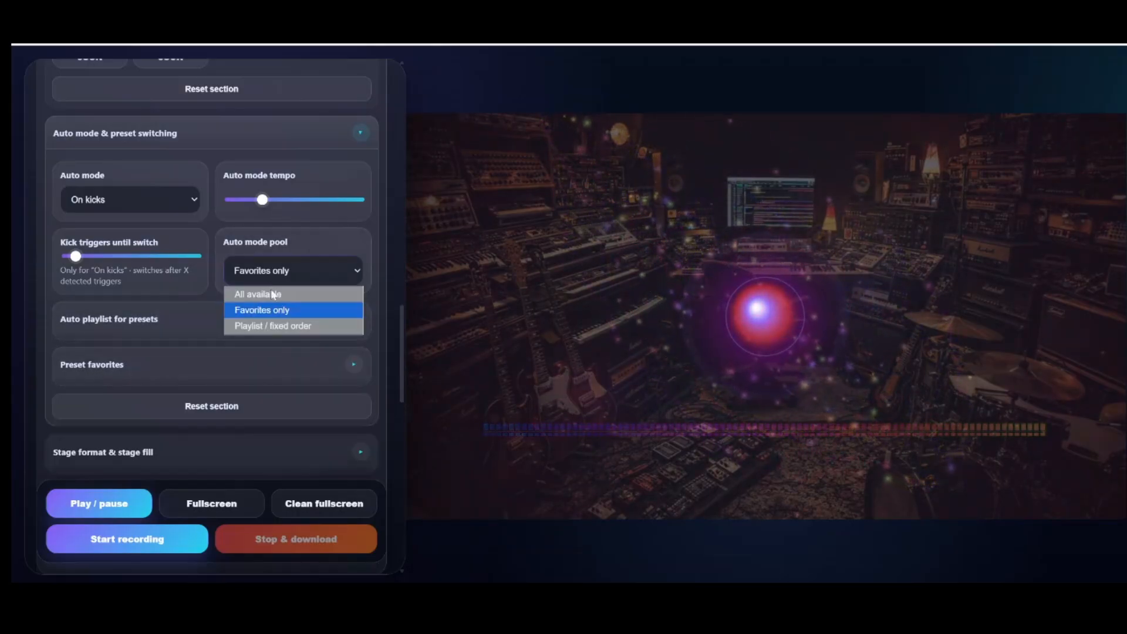
left_click(276, 326)
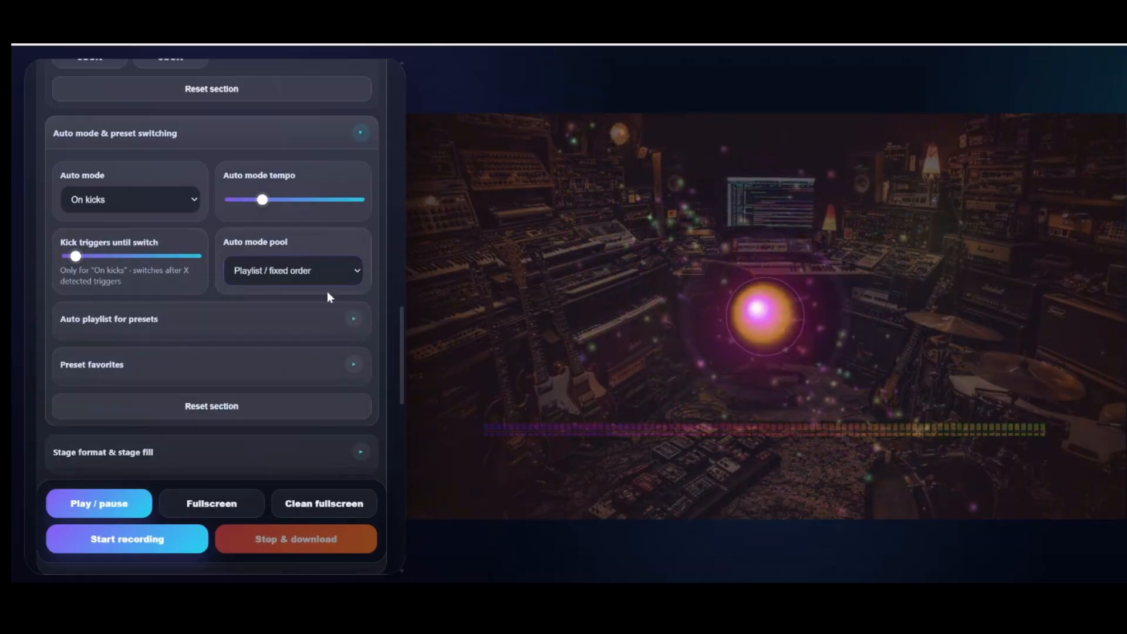
scroll(297, 286, "down", 1)
scroll(294, 287, "down", 2)
left_click(95, 503)
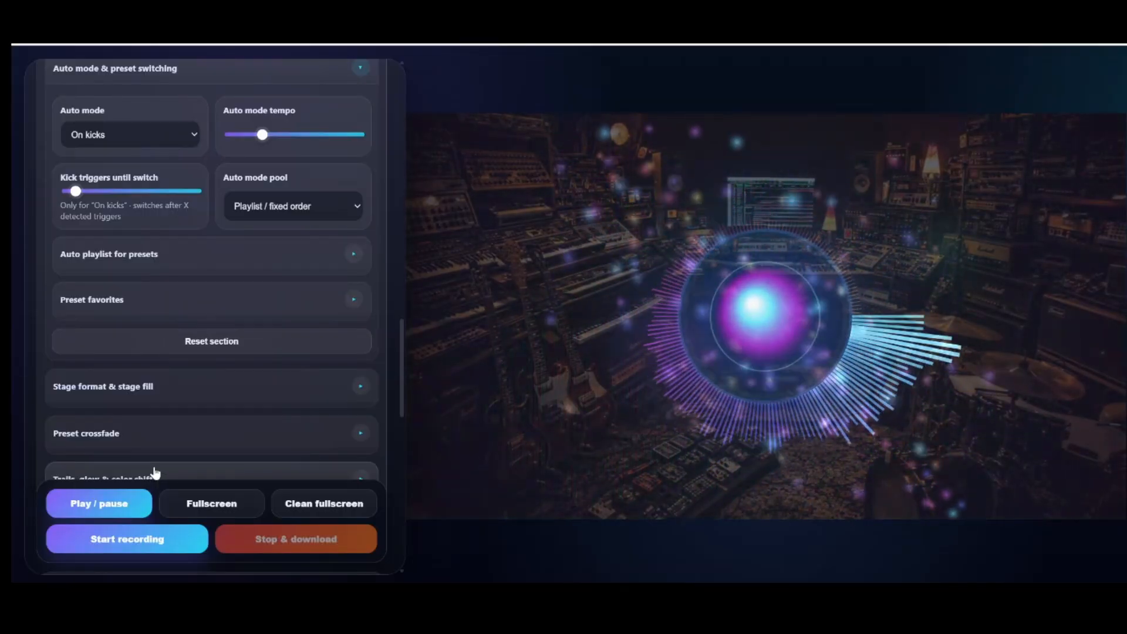
left_click(122, 511)
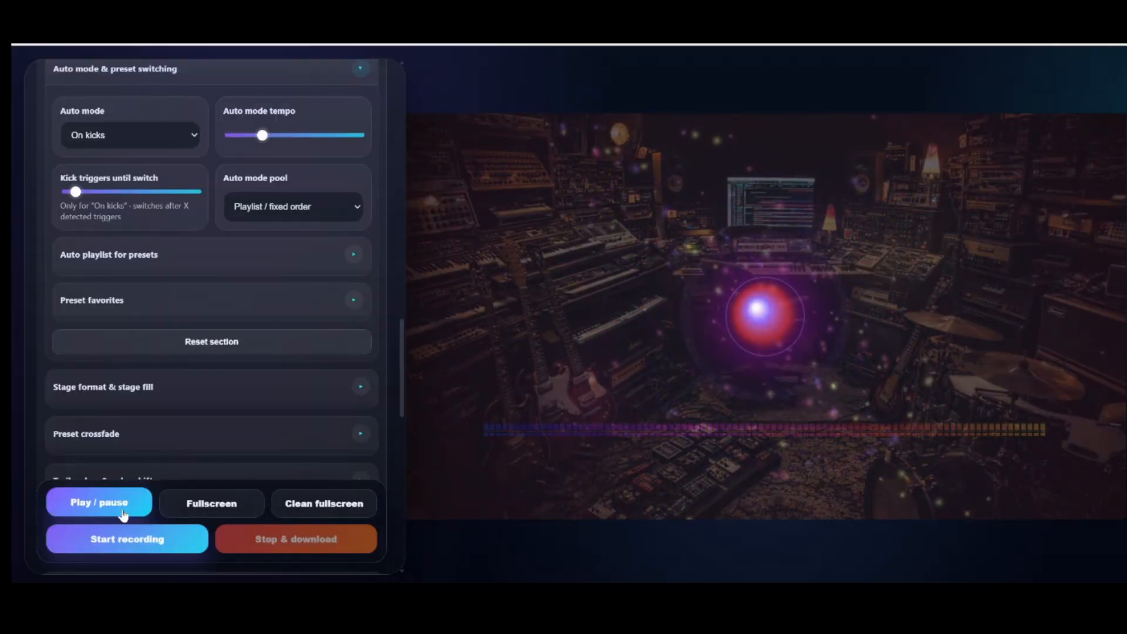
- Check the order and beat counts of the entries in the auto playlist for presets
left_click(98, 254)
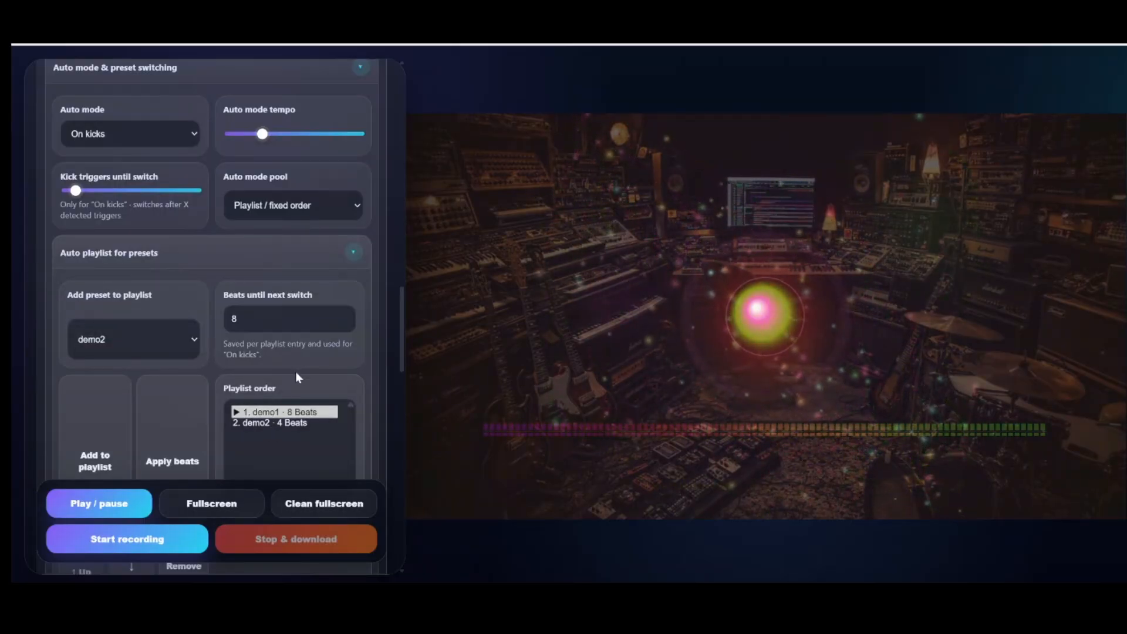
left_click_drag(403, 363, 396, 397)
scroll(399, 397, "up", 1)
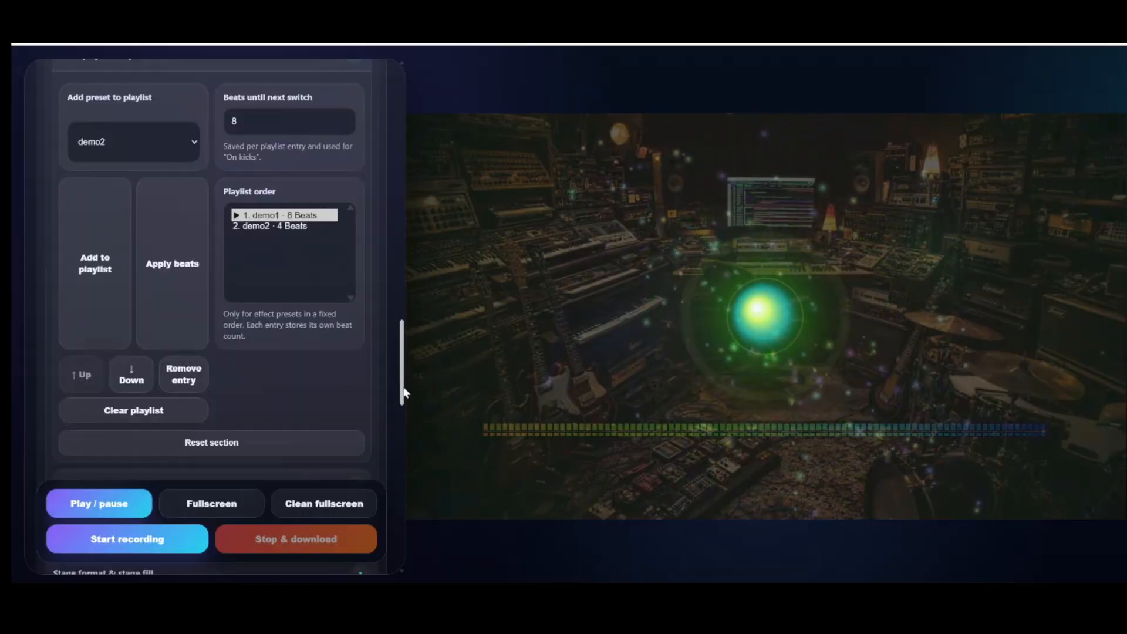
scroll(403, 397, "up", 5)
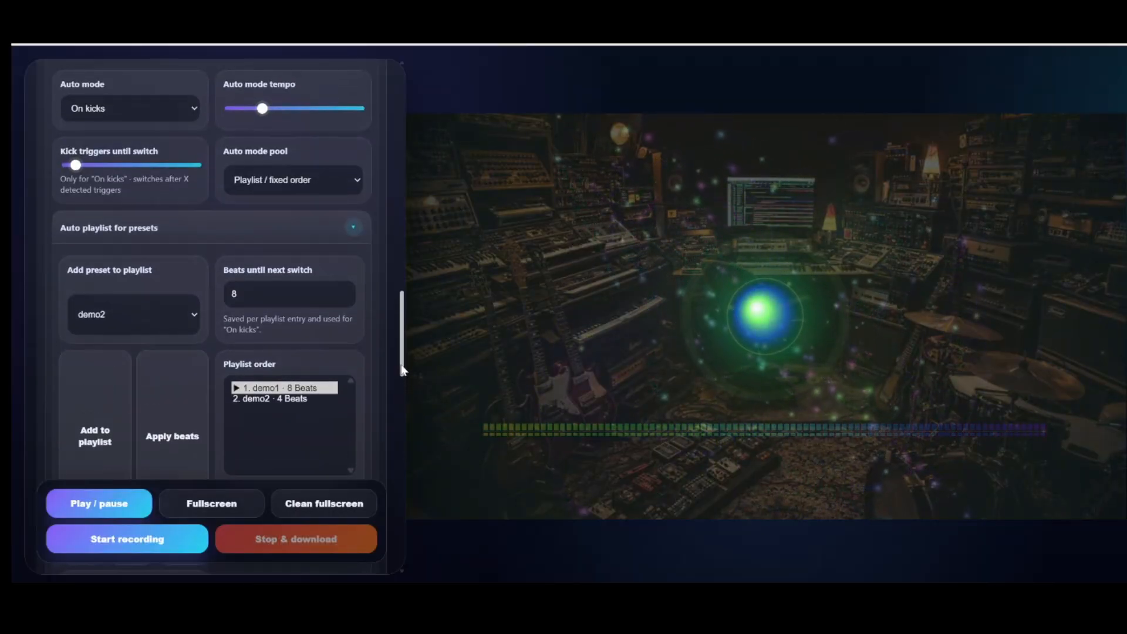
left_click(354, 198)
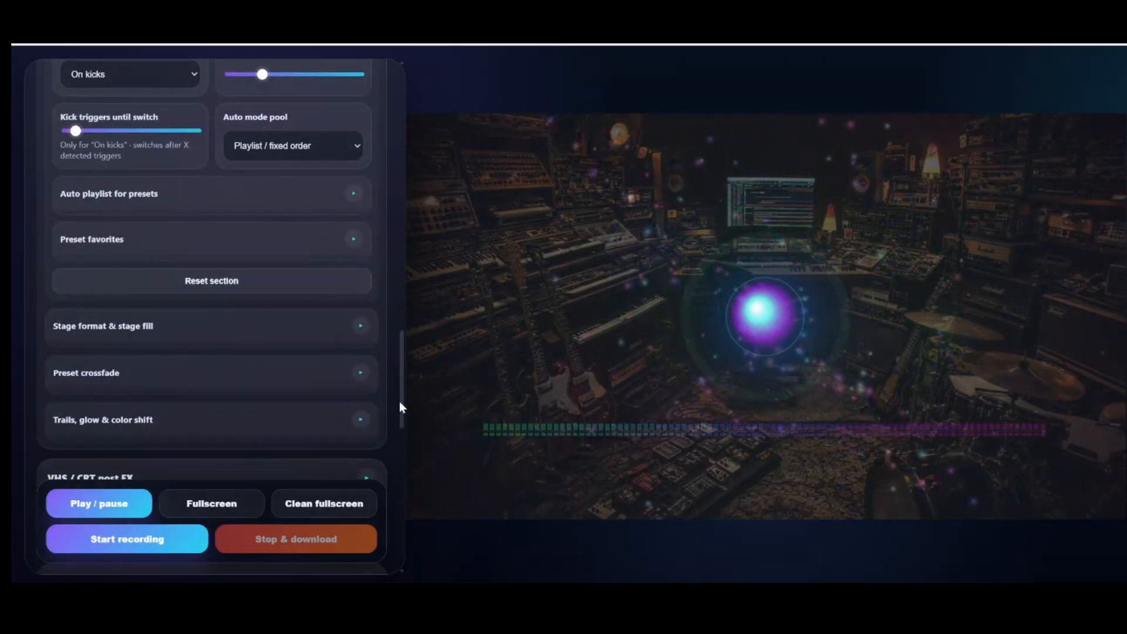
- Record a short clip of the visualization, stop and download the recording, and pause the track
left_click_drag(399, 408, 385, 191)
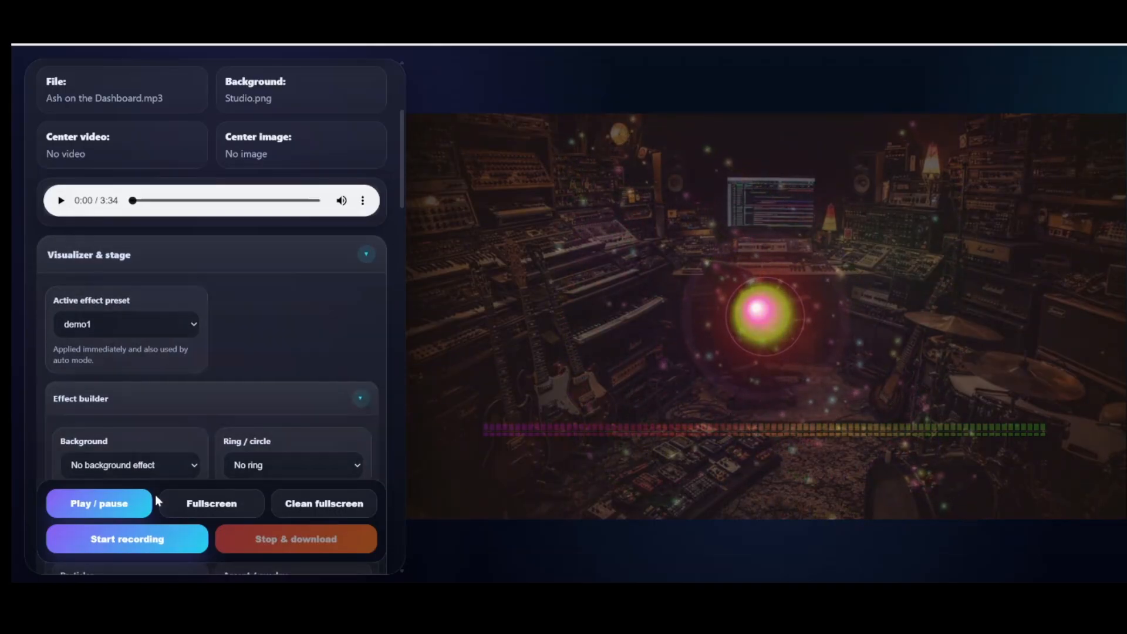
left_click(156, 540)
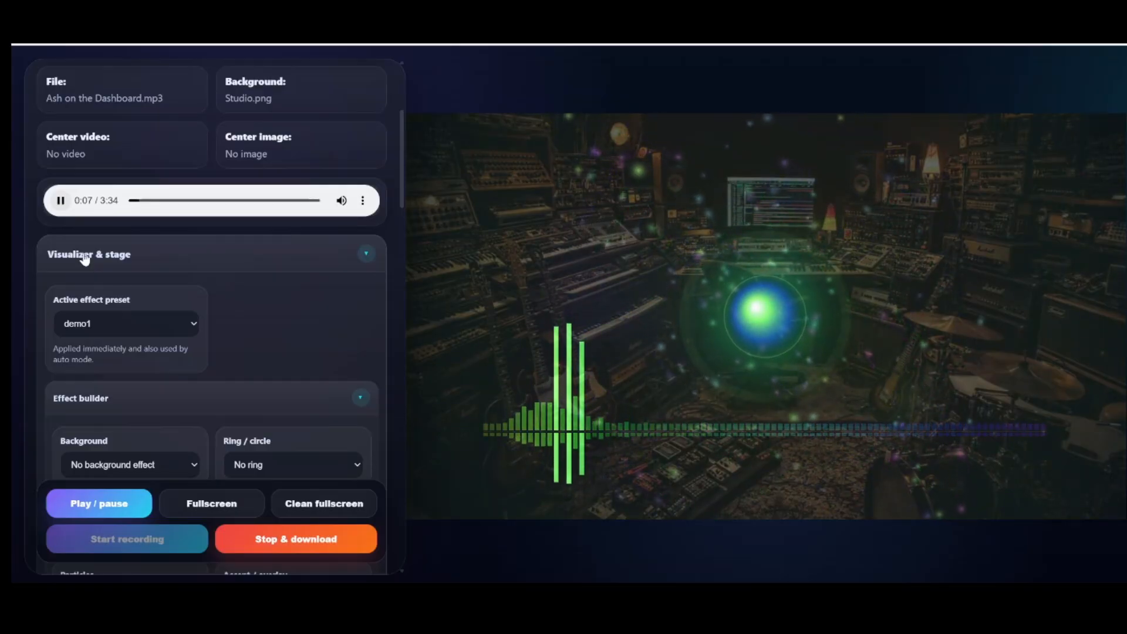
left_click(263, 541)
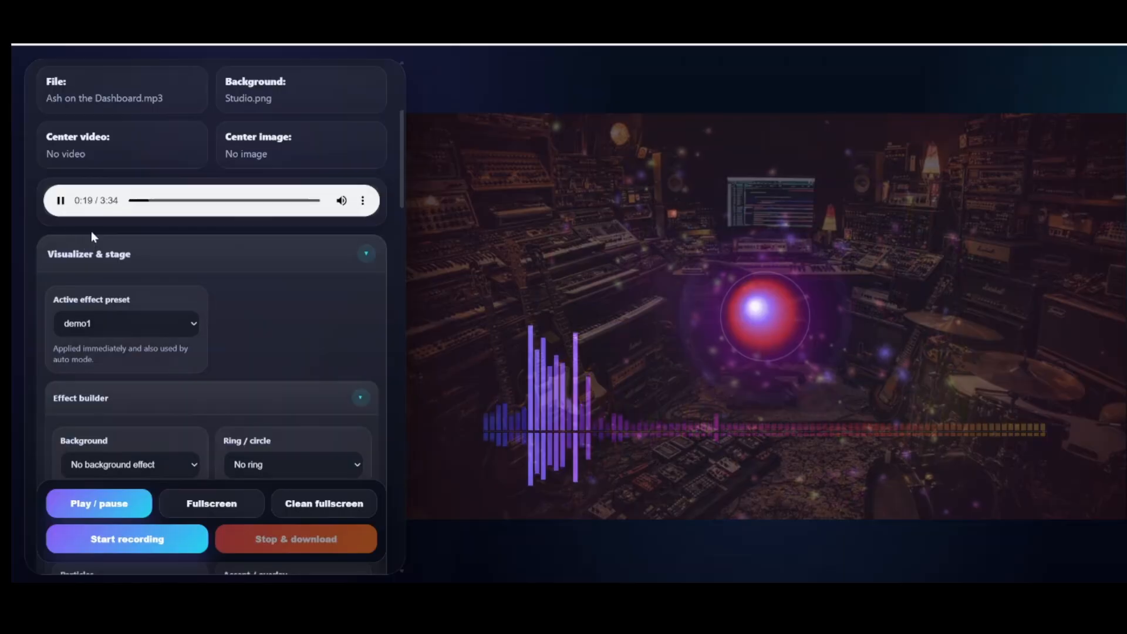
left_click(60, 200)
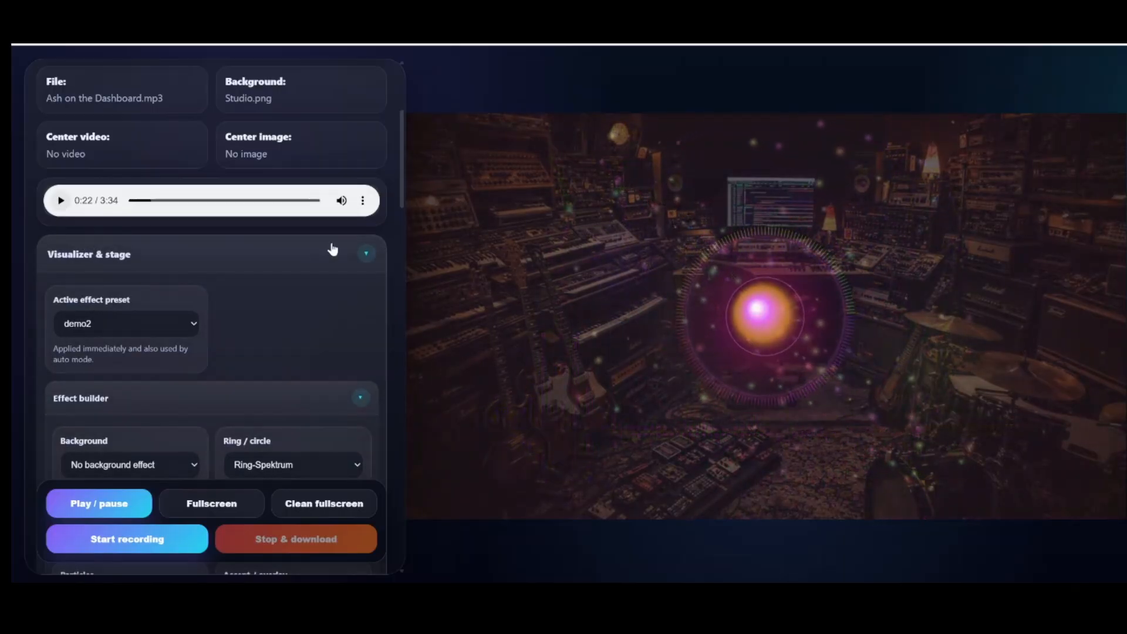
- Review the recording options in the video settings and choose Try MP4 as the export format
left_click(367, 256)
scroll(403, 284, "down", 7)
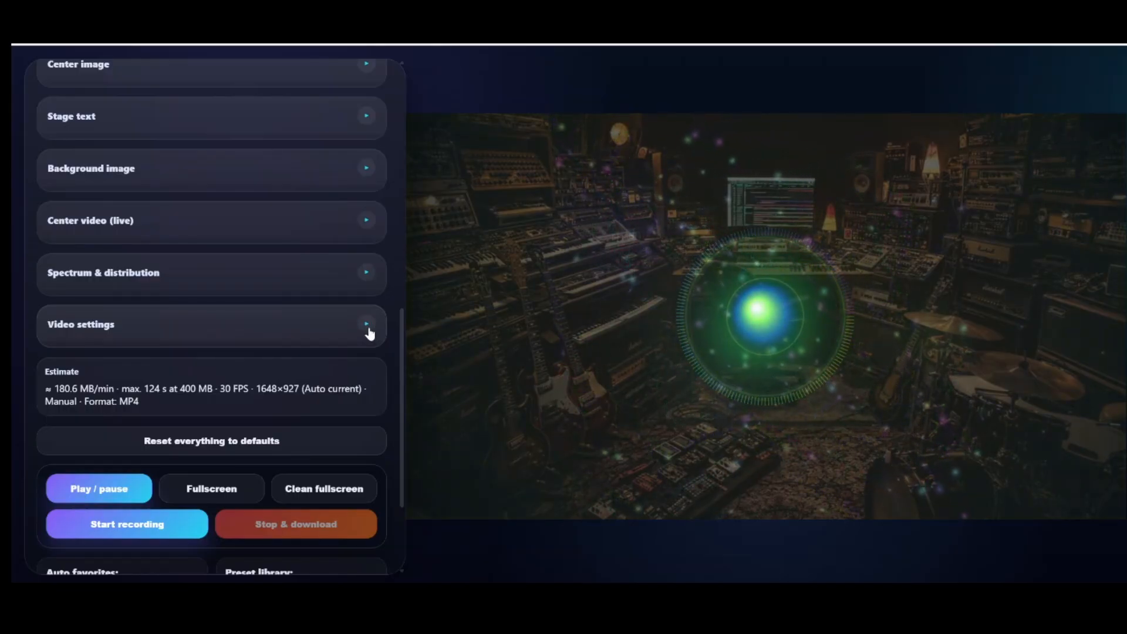
left_click(370, 334)
scroll(273, 336, "down", 2)
scroll(276, 336, "down", 2)
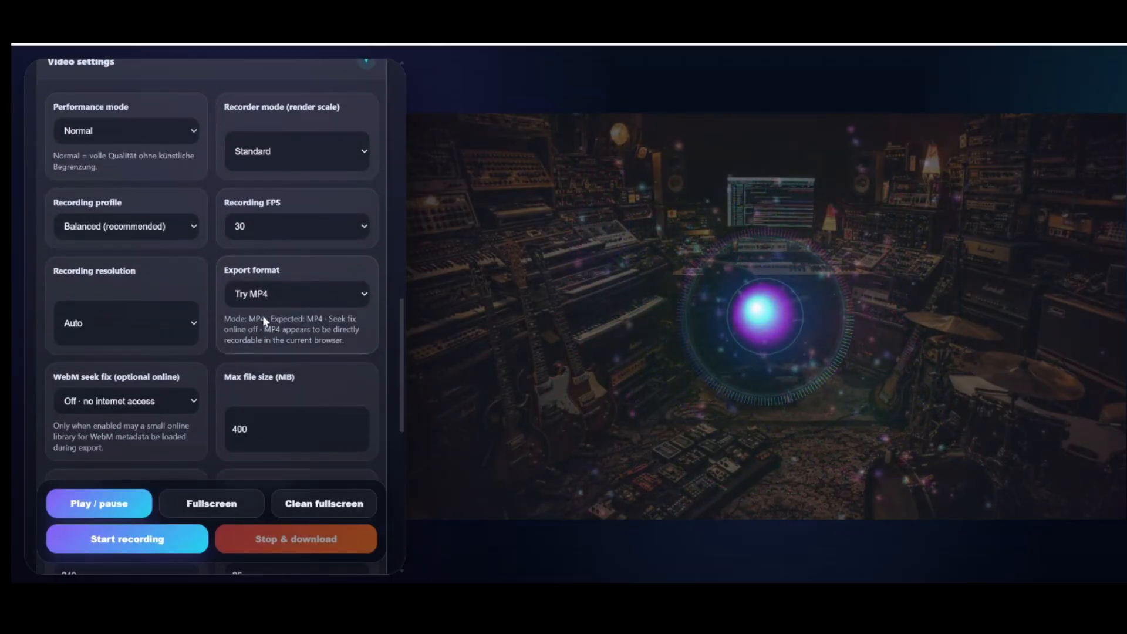
scroll(204, 243, "up", 1)
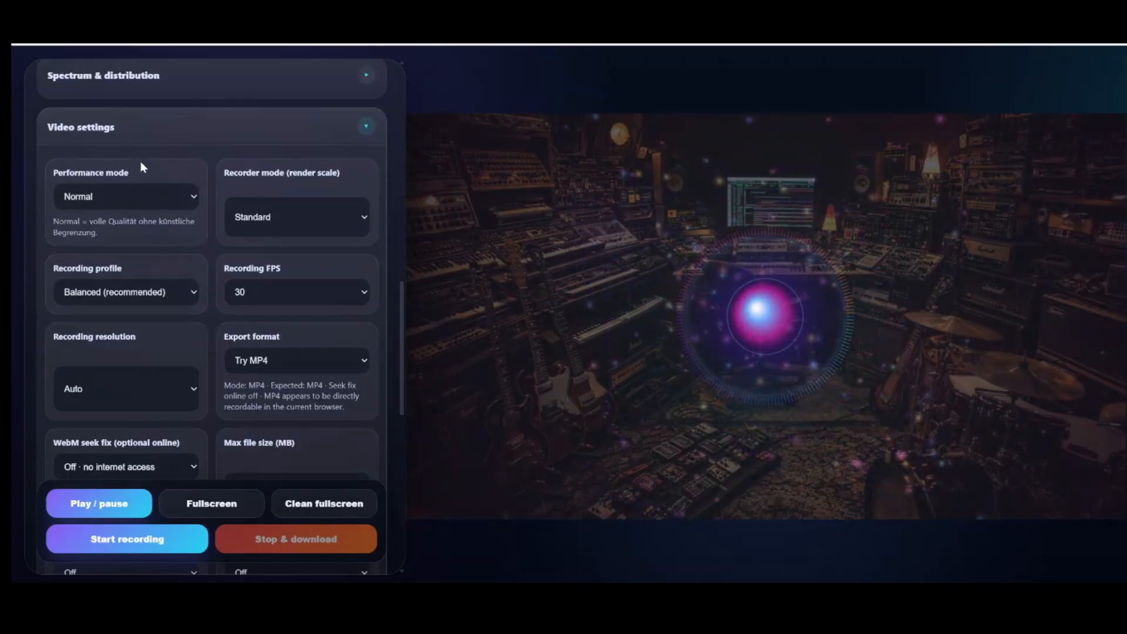
scroll(155, 300, "down", 1)
left_click(268, 300)
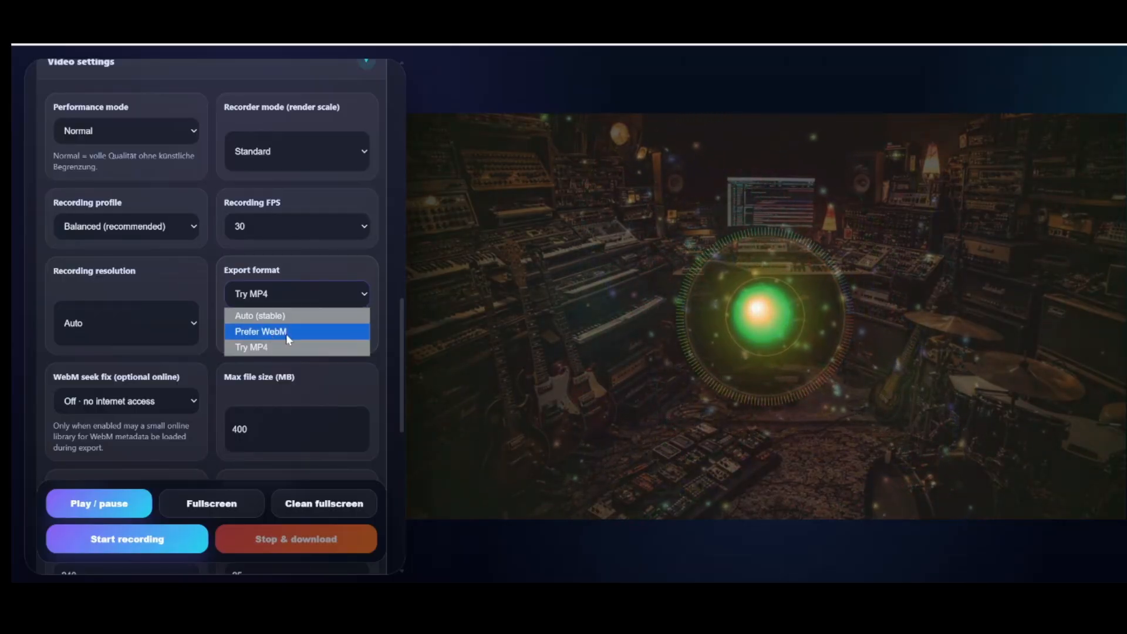
left_click(267, 347)
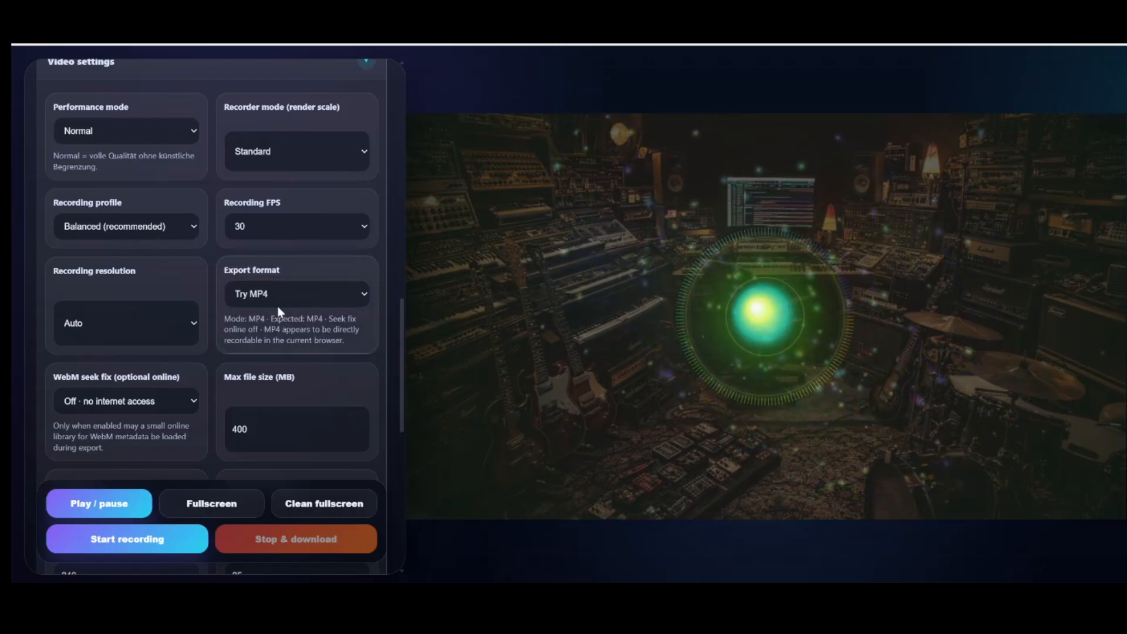
- Check the remaining video settings for file size, bitrates, auto stop and planned duration, and collapse the section
scroll(260, 330, "down", 2)
scroll(260, 330, "down", 1)
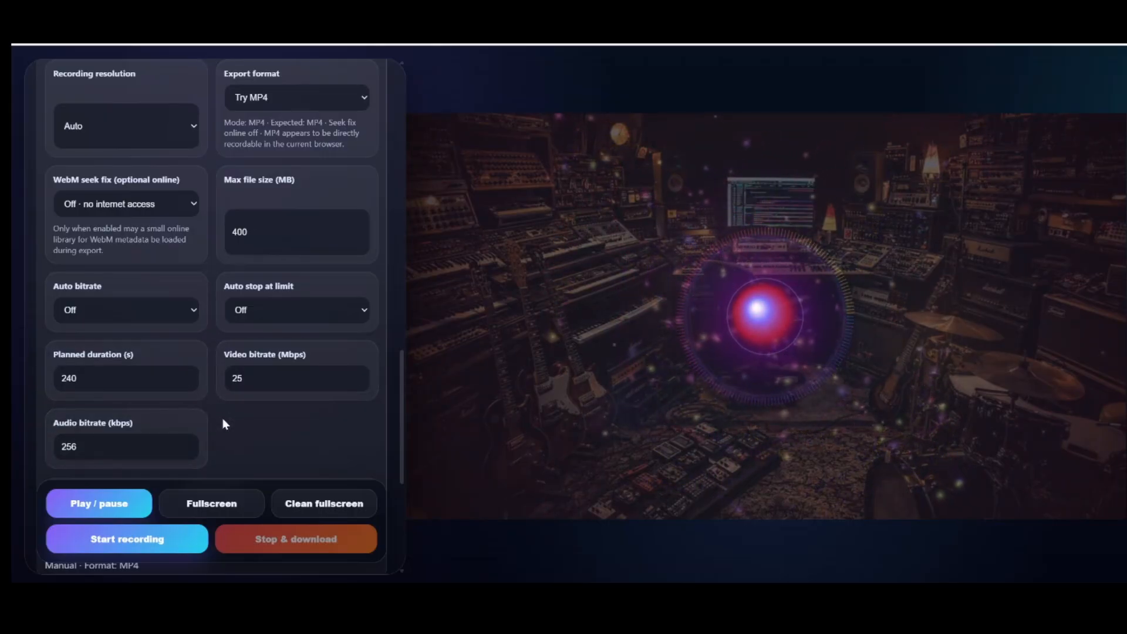
scroll(265, 428, "up", 3)
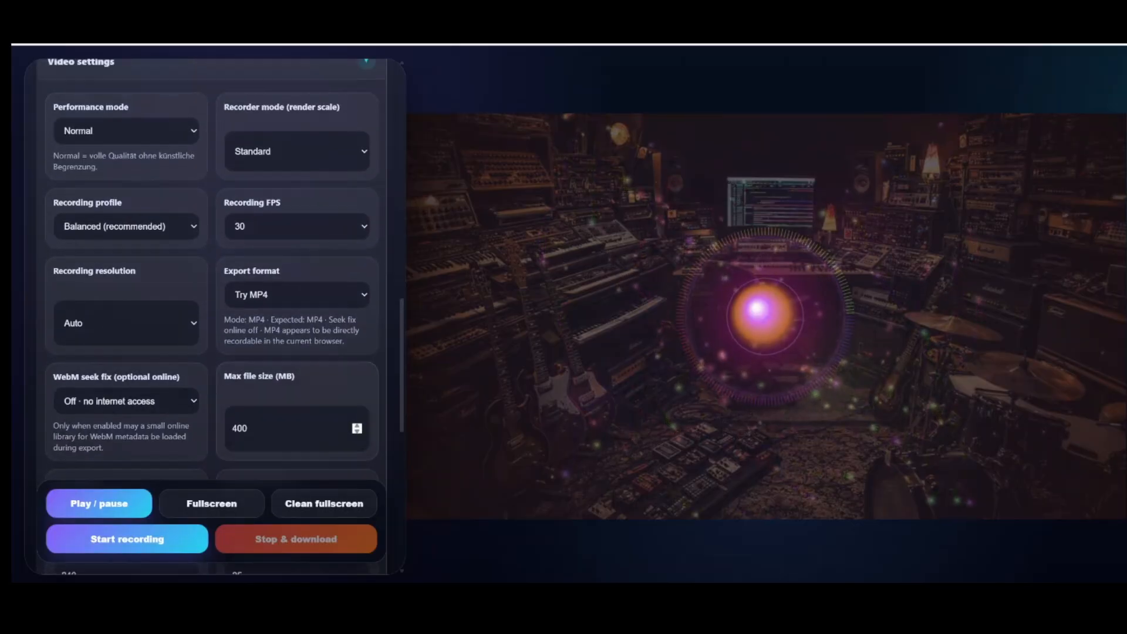
scroll(175, 318, "down", 1)
scroll(179, 318, "up", 3)
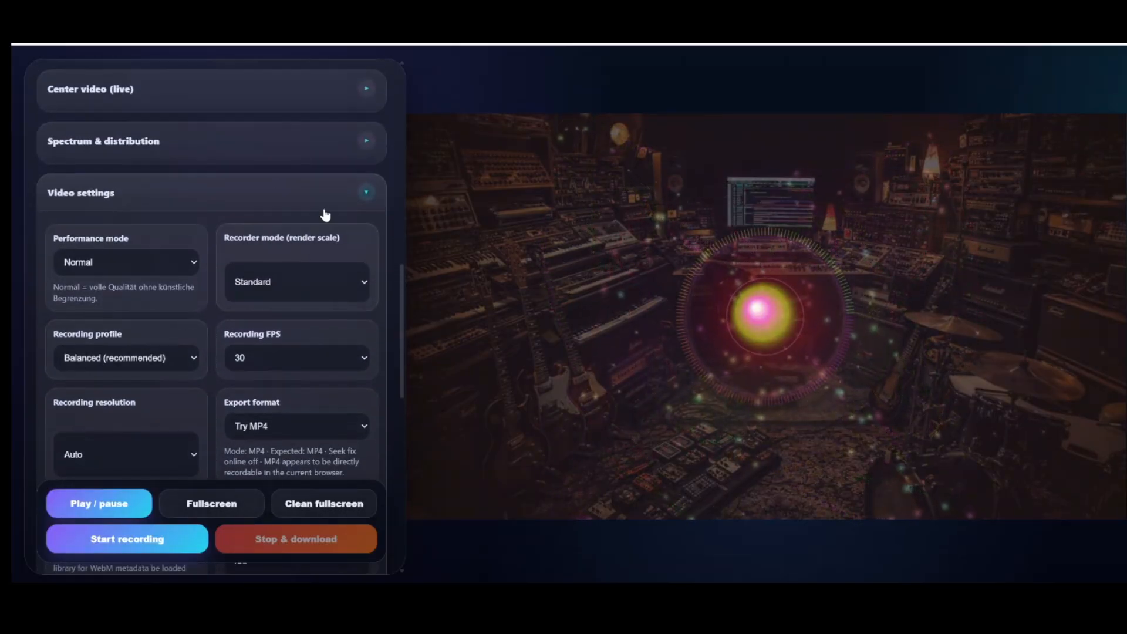
left_click(367, 196)
scroll(251, 246, "up", 1)
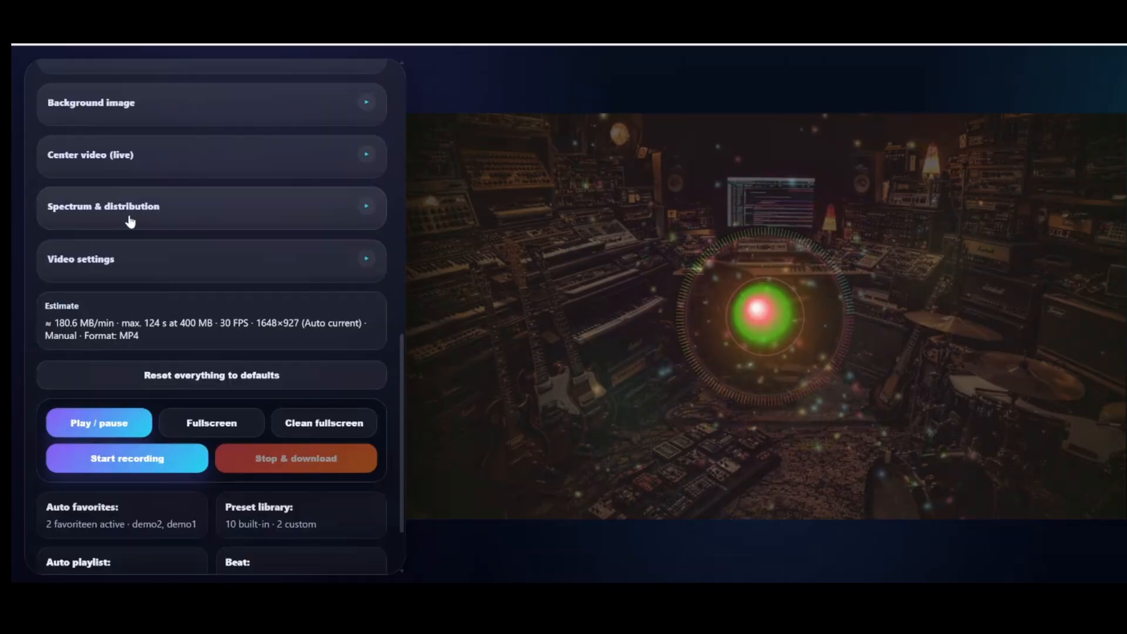
- Set the spectrum bass shift to 164% and the spectrum width to 55%, and collapse the spectrum section
left_click(102, 211)
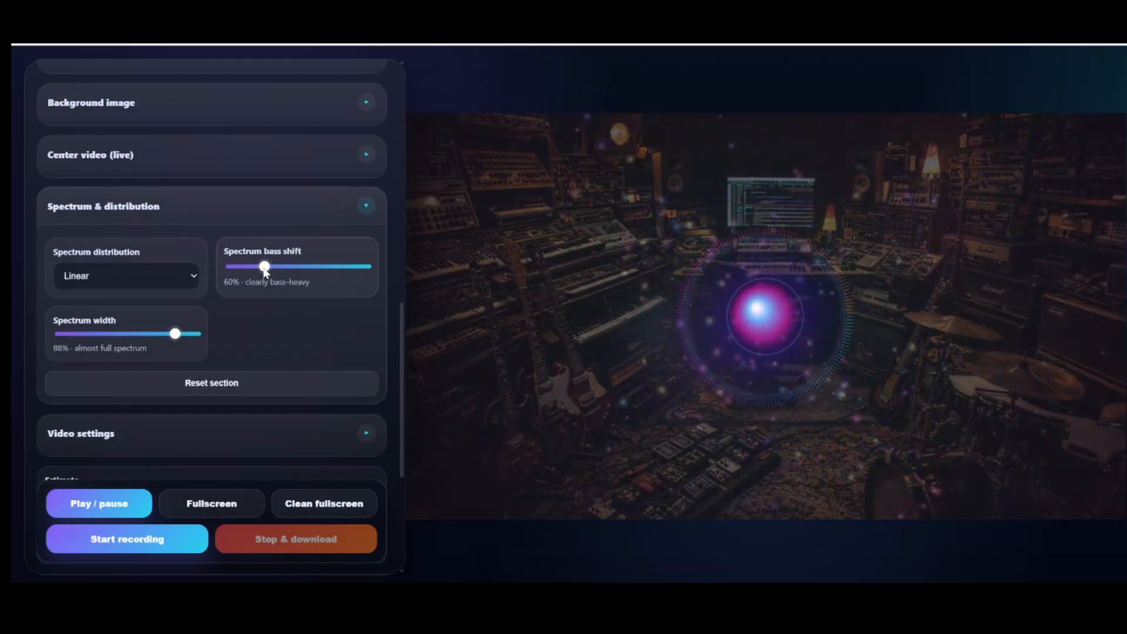
left_click_drag(248, 273, 325, 274)
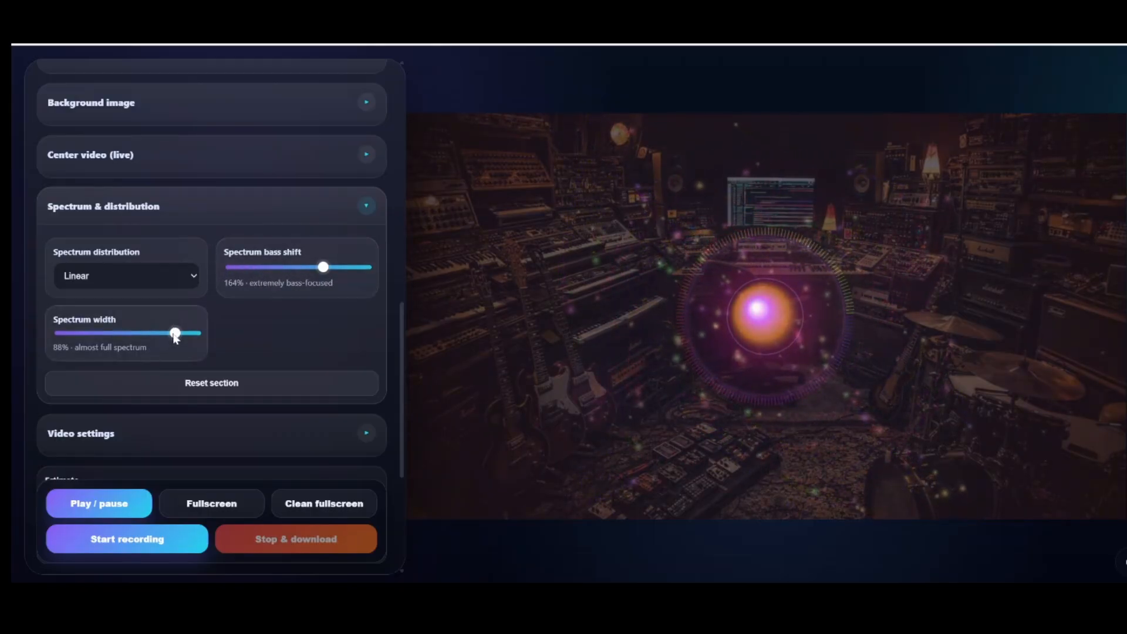
left_click_drag(175, 338, 139, 346)
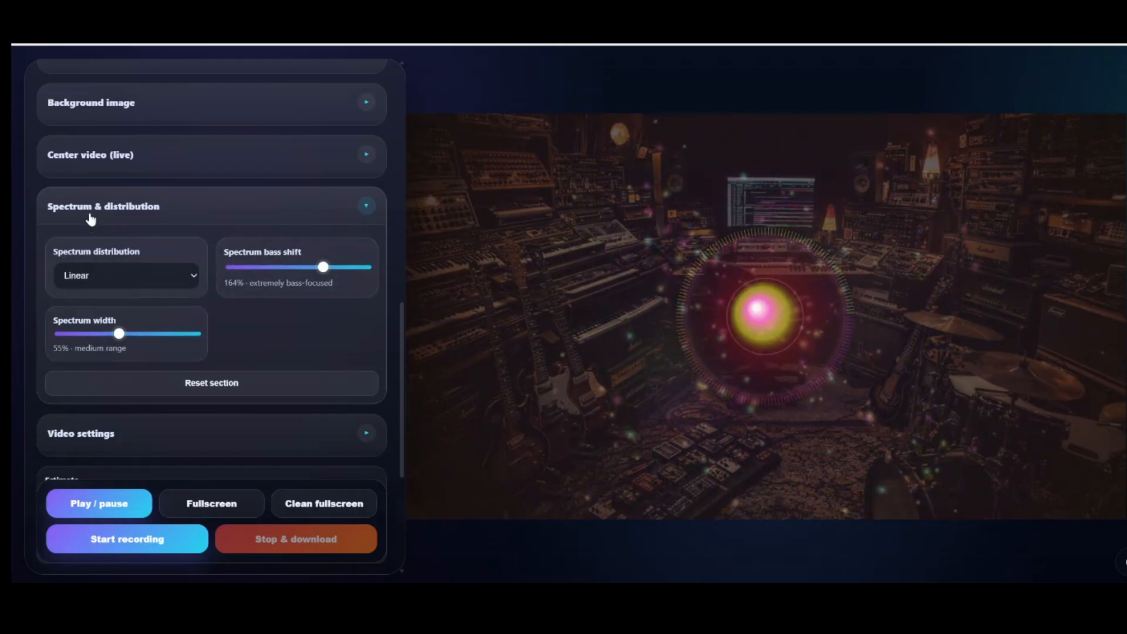
left_click(279, 217)
- Examine the live center video settings, including the available key color options, and collapse the section
scroll(182, 221, "up", 1)
left_click(133, 216)
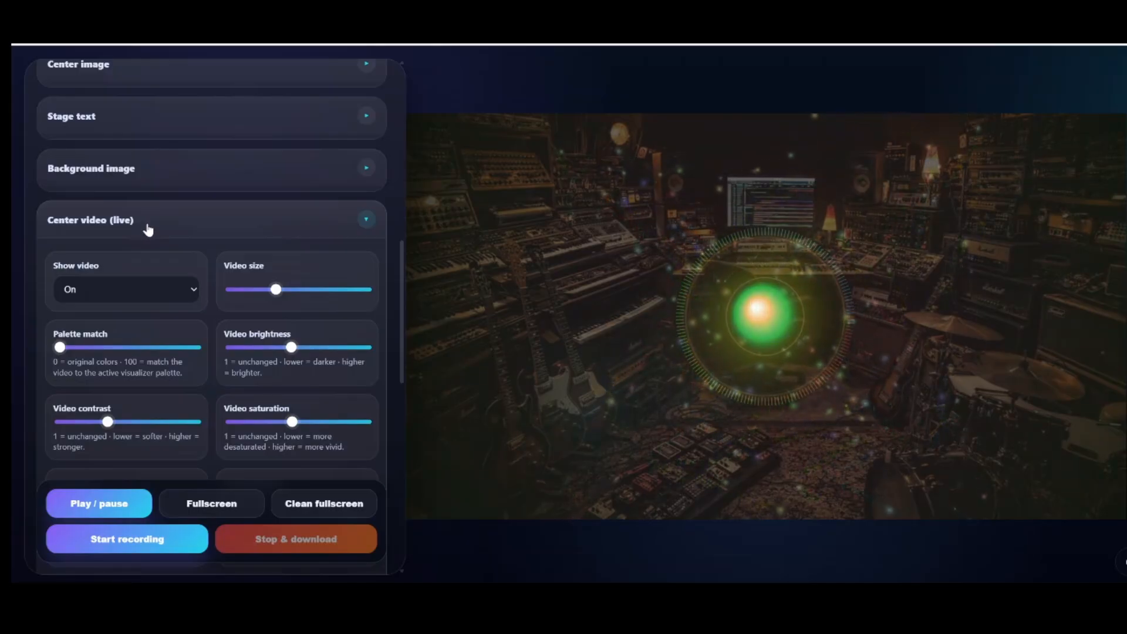
scroll(147, 234, "down", 3)
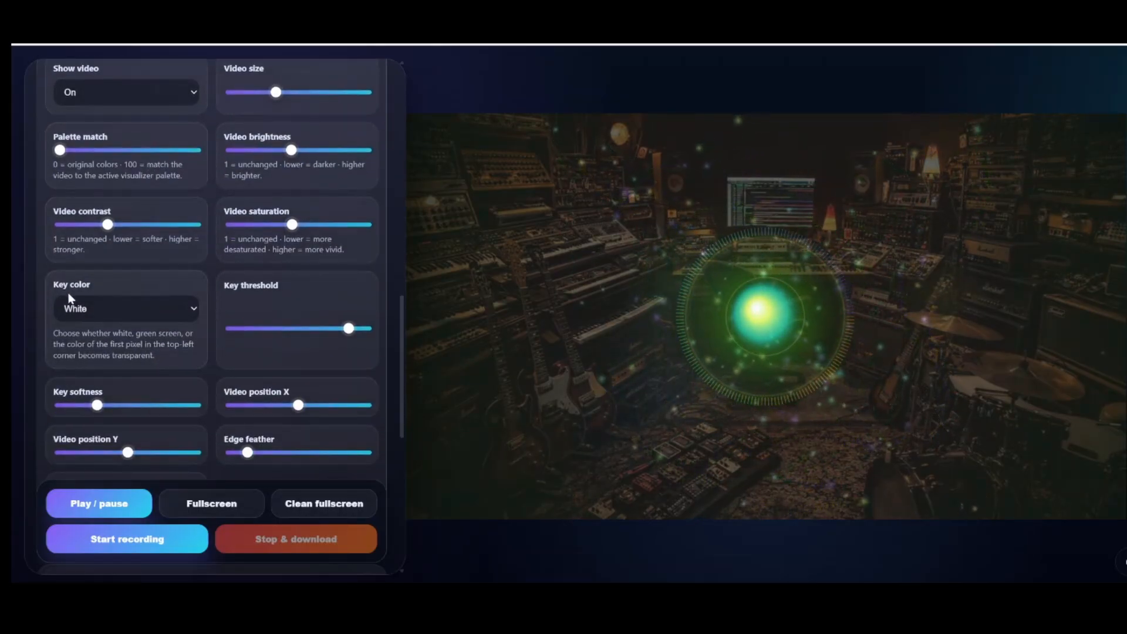
left_click(101, 315)
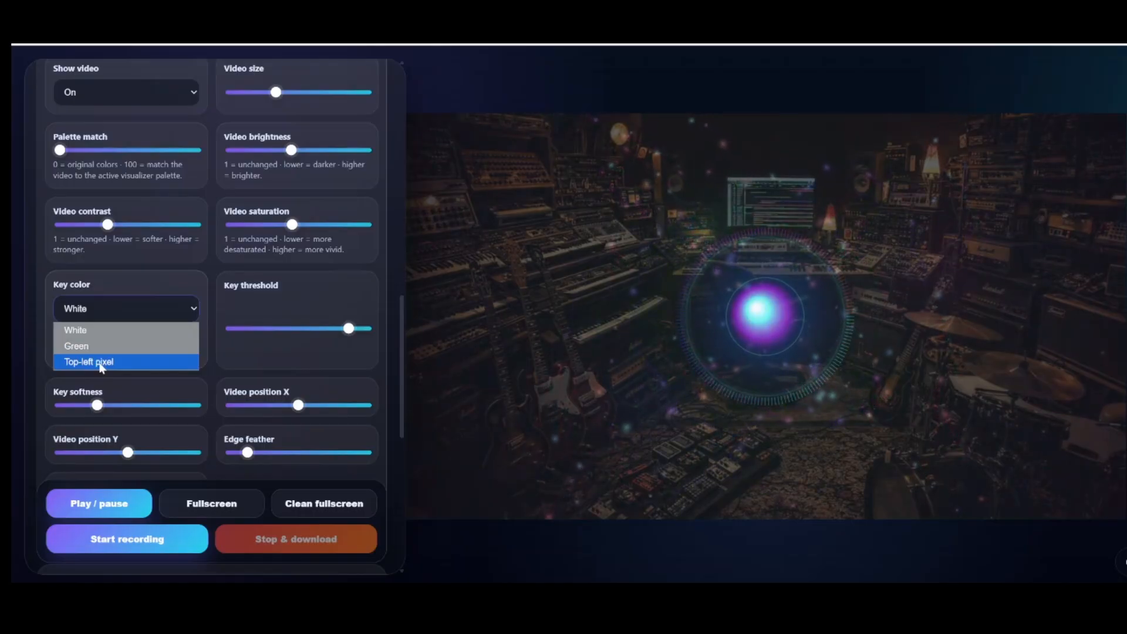
left_click(104, 281)
scroll(292, 230, "up", 3)
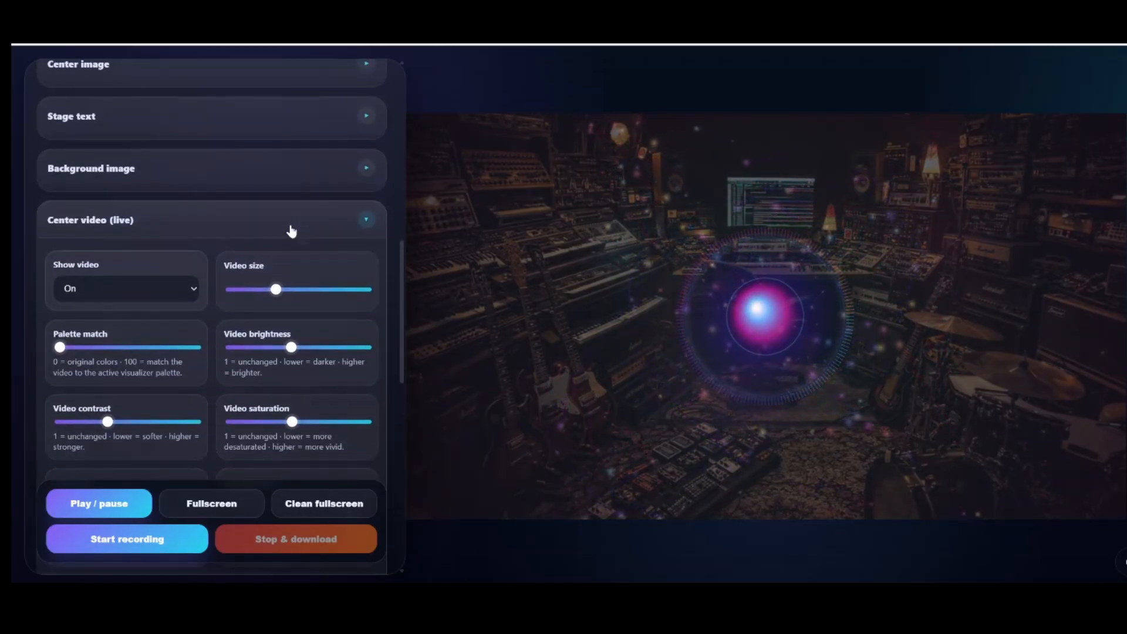
left_click(364, 226)
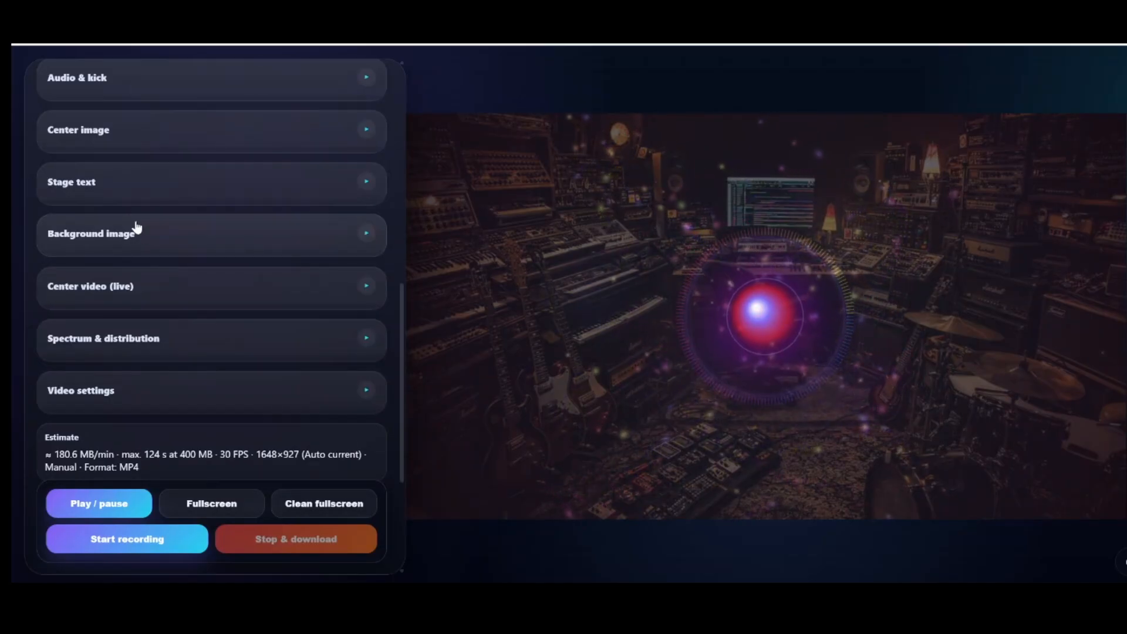
- Add the stage text "Band - Song" to the visualization
left_click(129, 183)
scroll(198, 224, "down", 1)
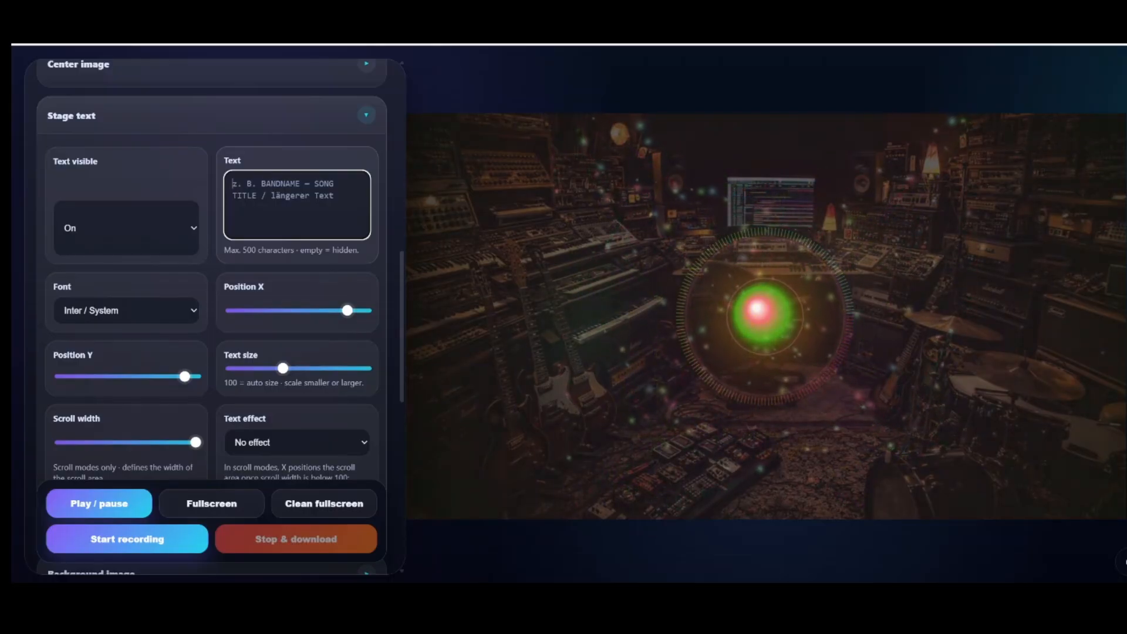
type("Band - Song")
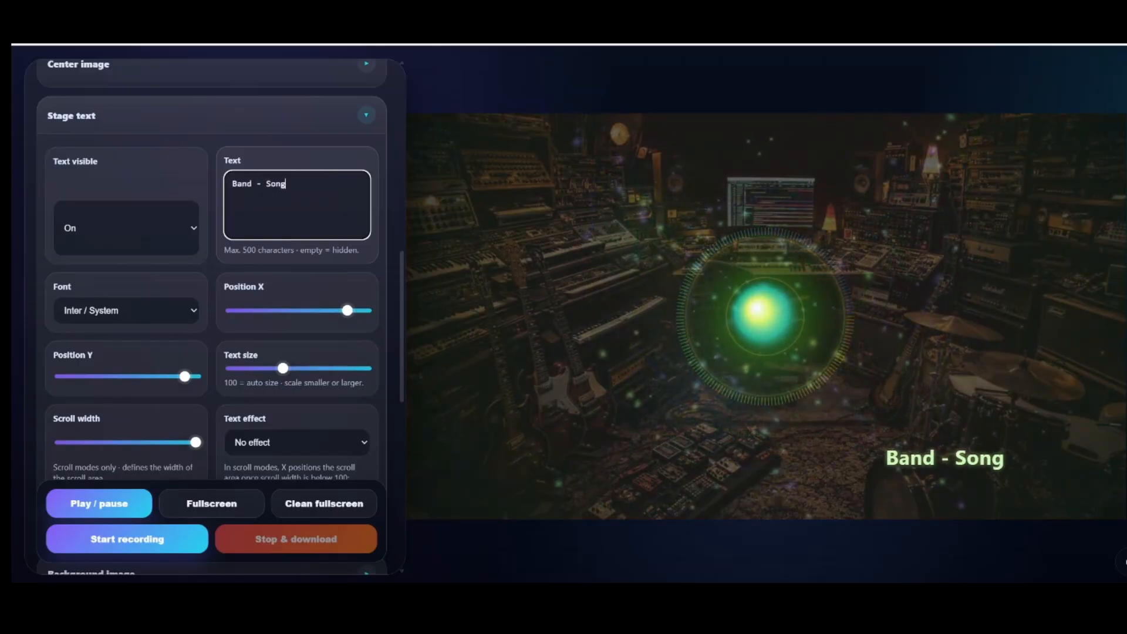
- Try the Glow, Marquee scroll and Wave scroll effects on the stage text, playing the track briefly
scroll(282, 329, "down", 1)
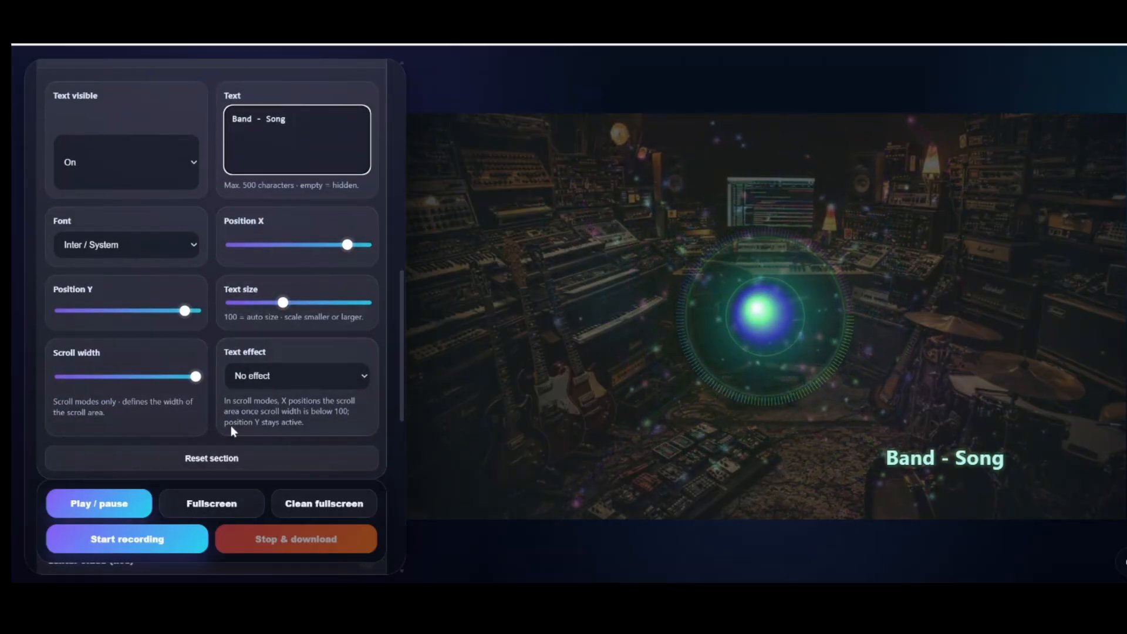
left_click(276, 376)
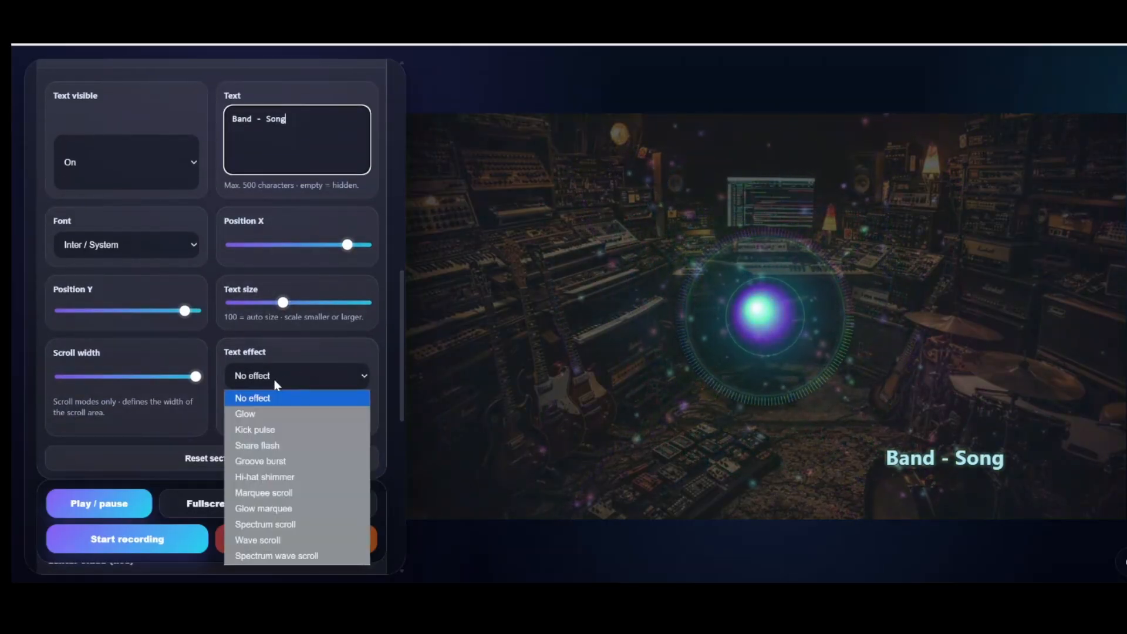
left_click(273, 416)
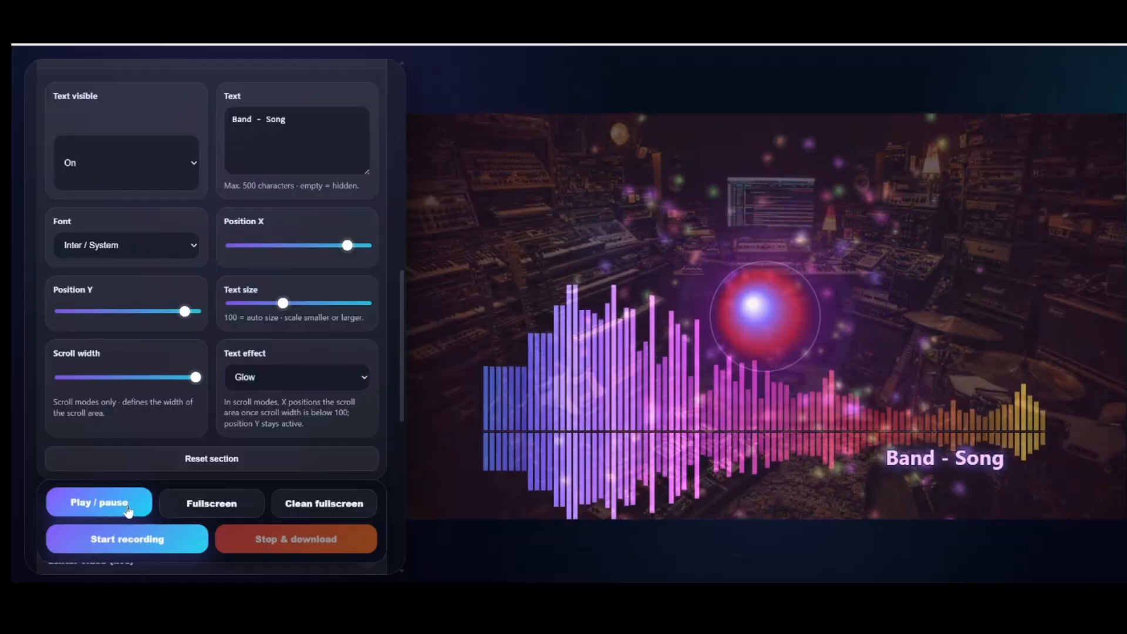
left_click(128, 511)
left_click(255, 368)
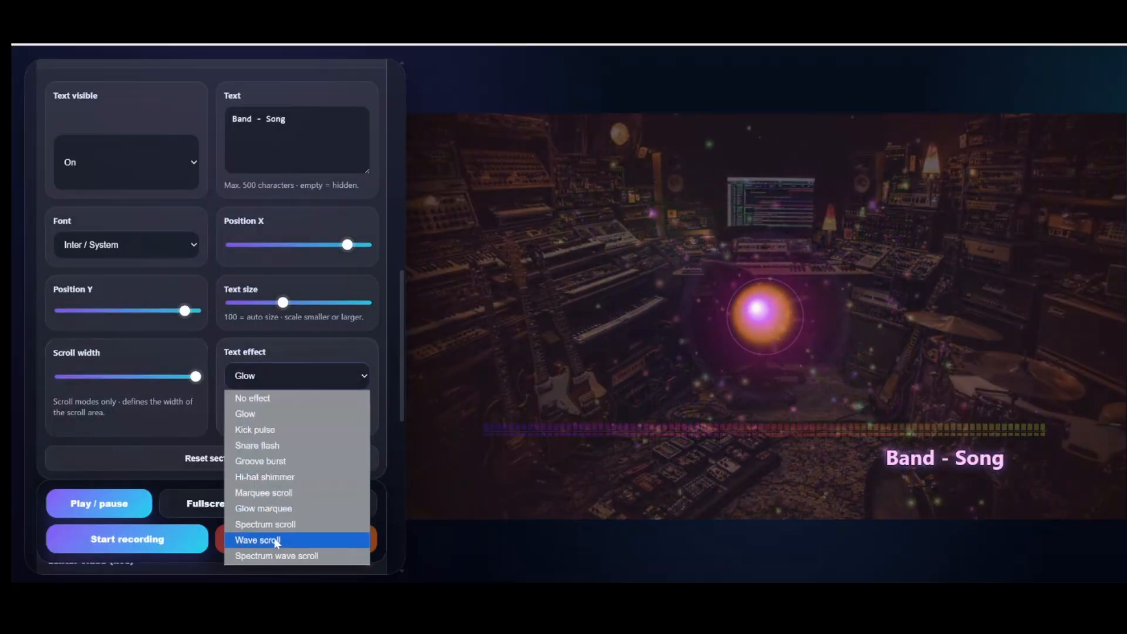
left_click(271, 493)
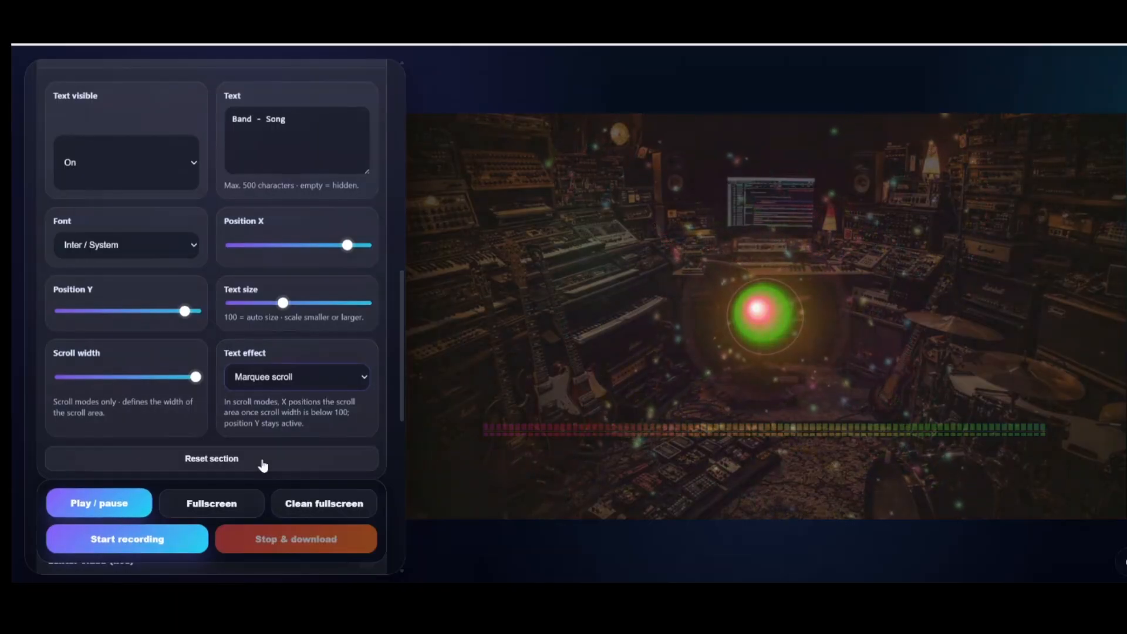
left_click(262, 380)
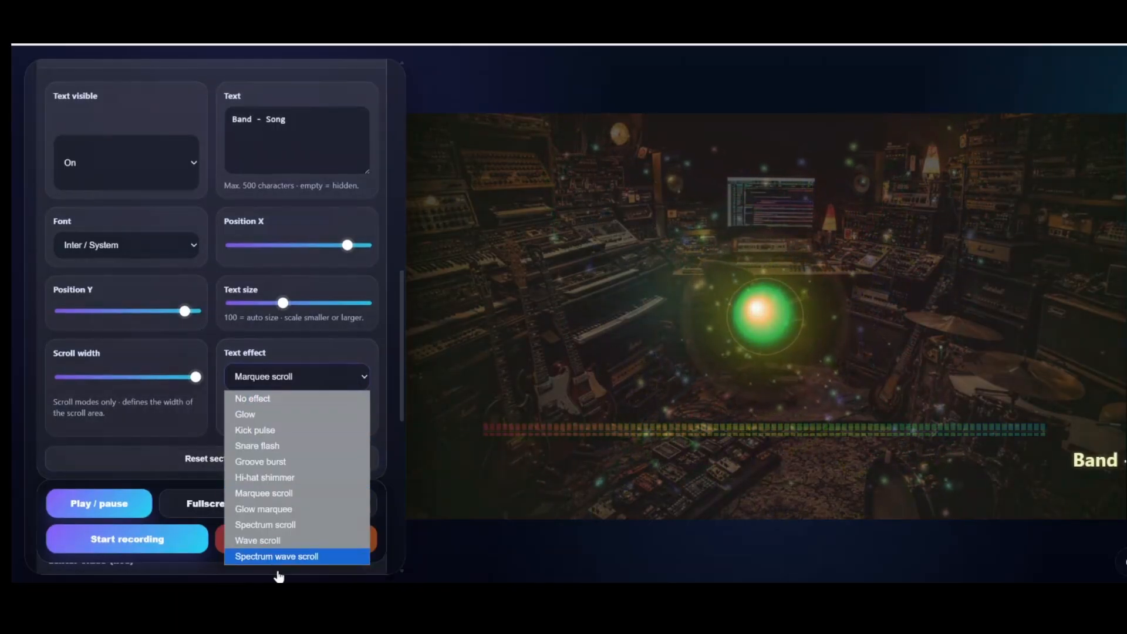
left_click(258, 540)
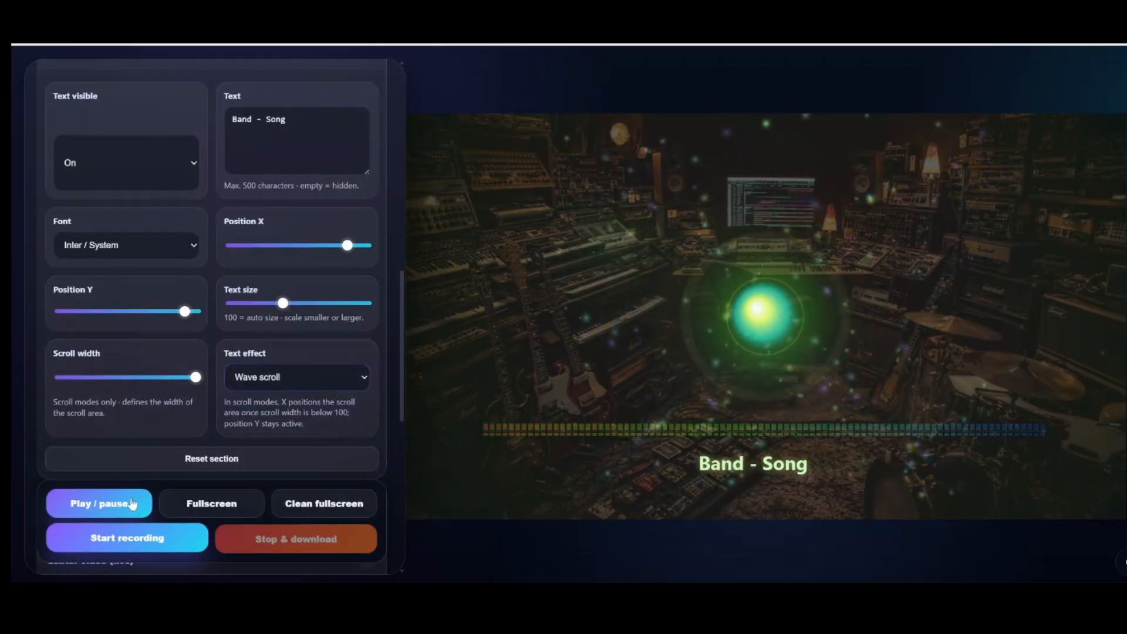
- Play the track briefly, set the stage text effect to No effect and collapse the section
left_click(111, 504)
left_click(270, 378)
left_click(270, 398)
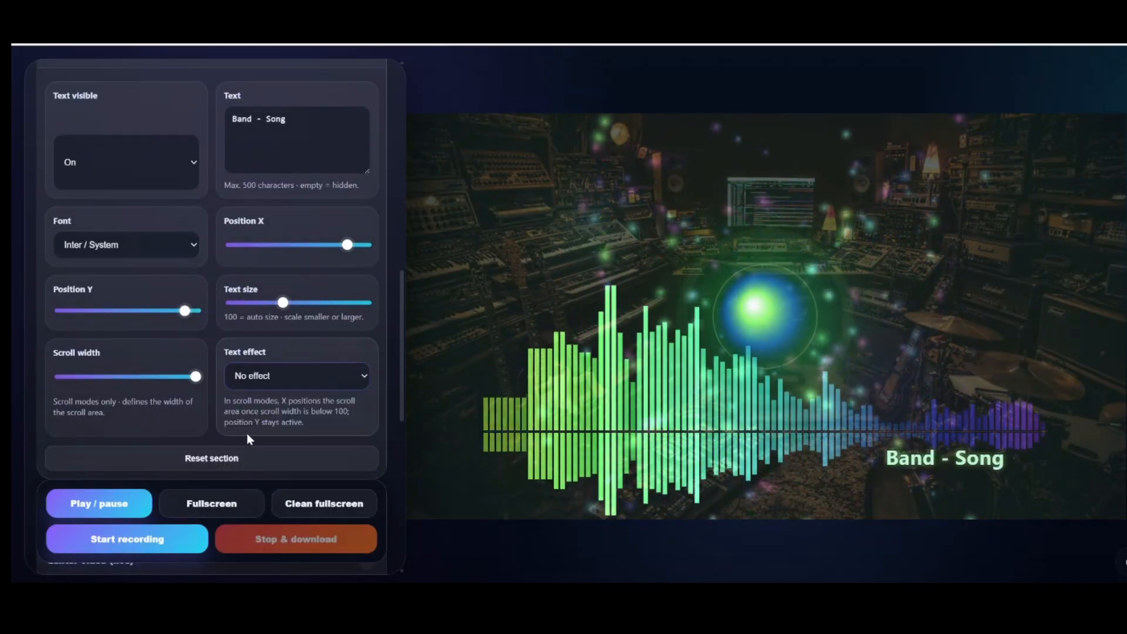
scroll(292, 424, "up", 3)
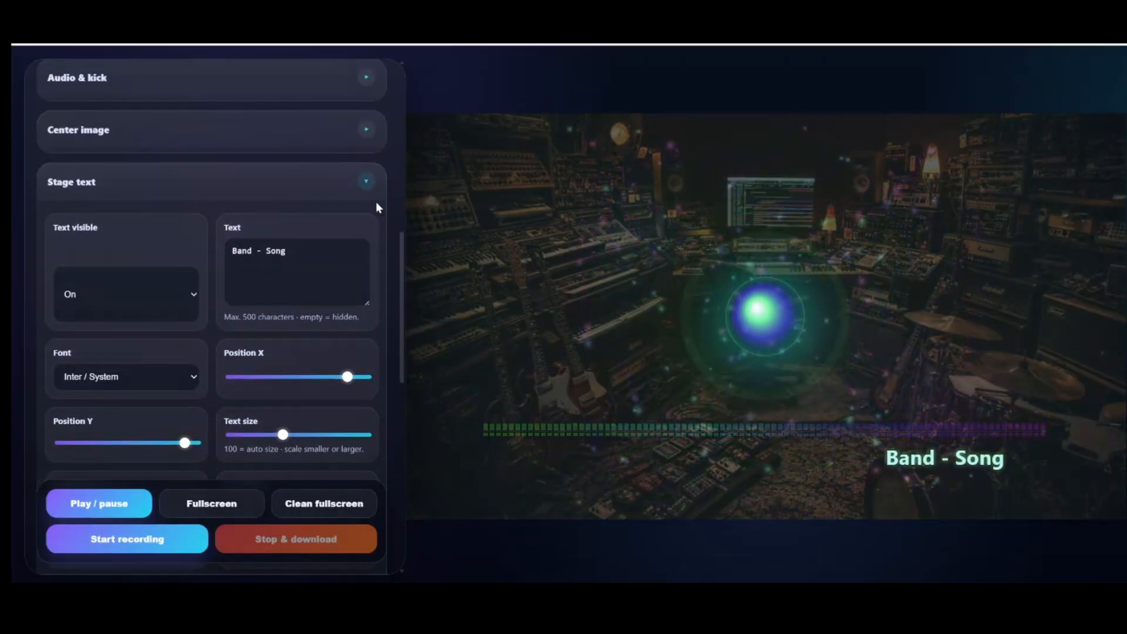
left_click(374, 180)
- Look over the subsections of the center image settings and collapse them again
scroll(364, 223, "up", 1)
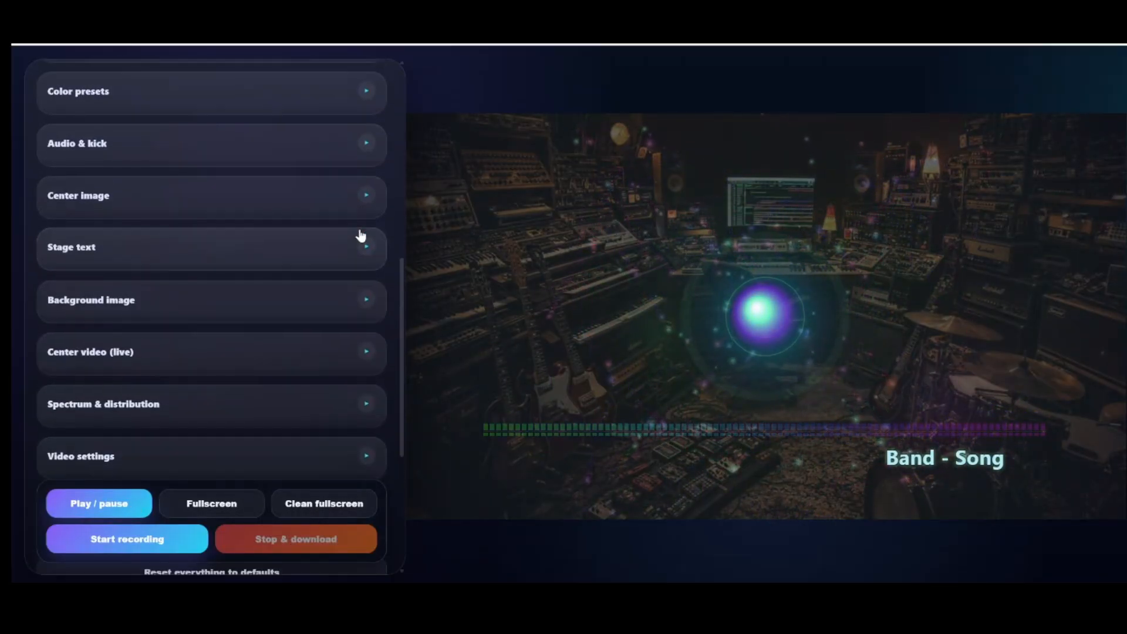
left_click(247, 209)
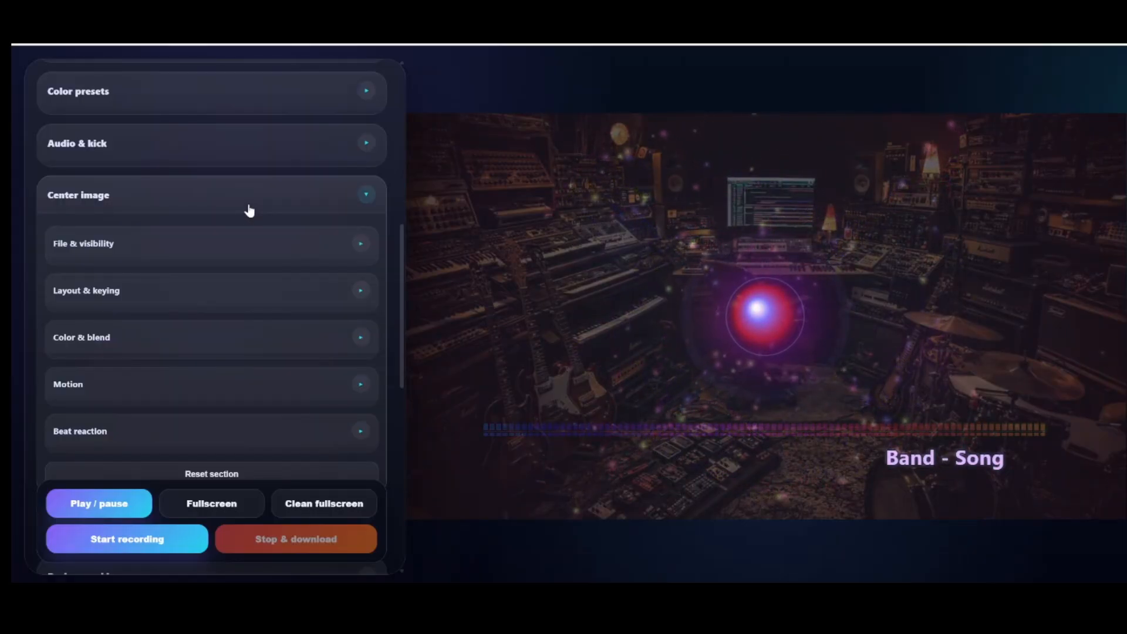
left_click(247, 210)
- Examine the audio and kick settings together with the frequency, width and sensitivity controls for transient detection
scroll(239, 215, "up", 1)
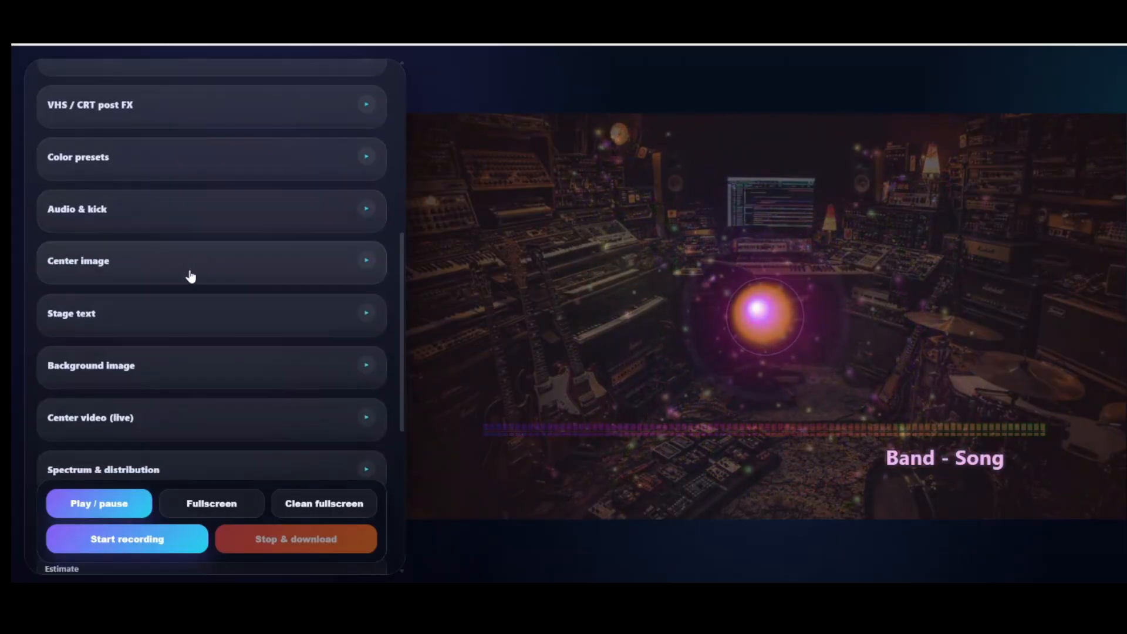
left_click(141, 223)
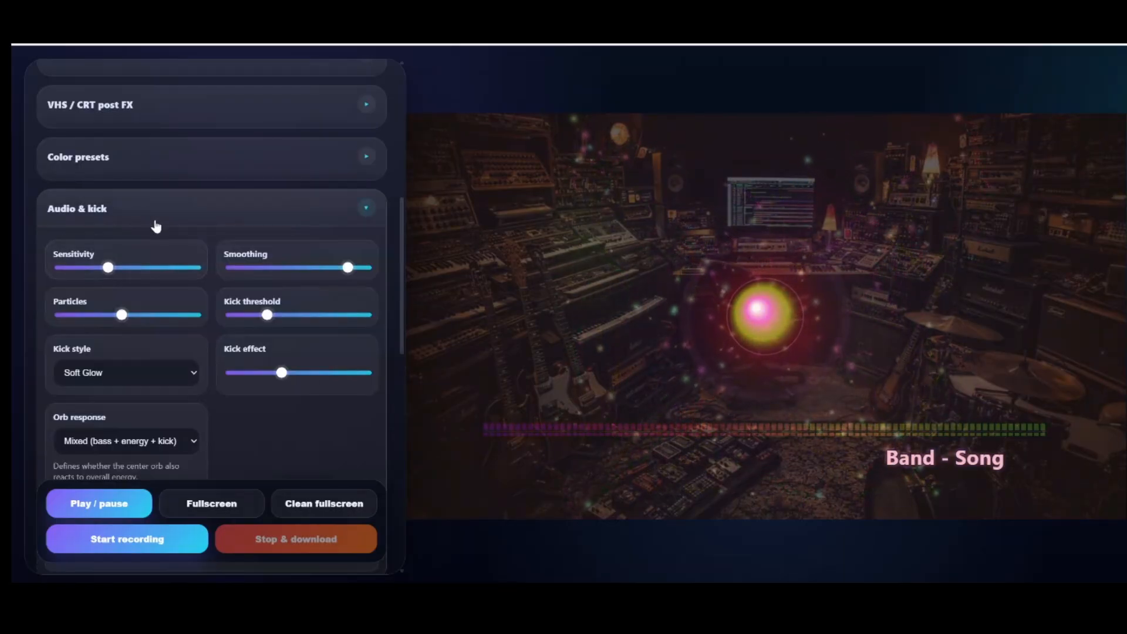
scroll(184, 252, "down", 1)
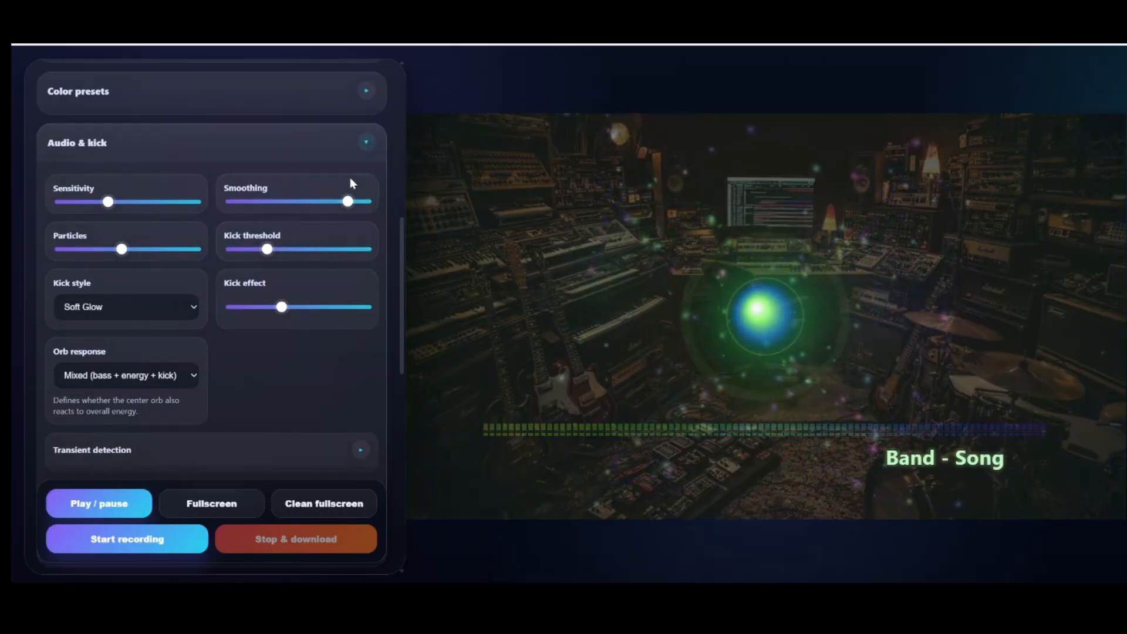
scroll(323, 334, "down", 2)
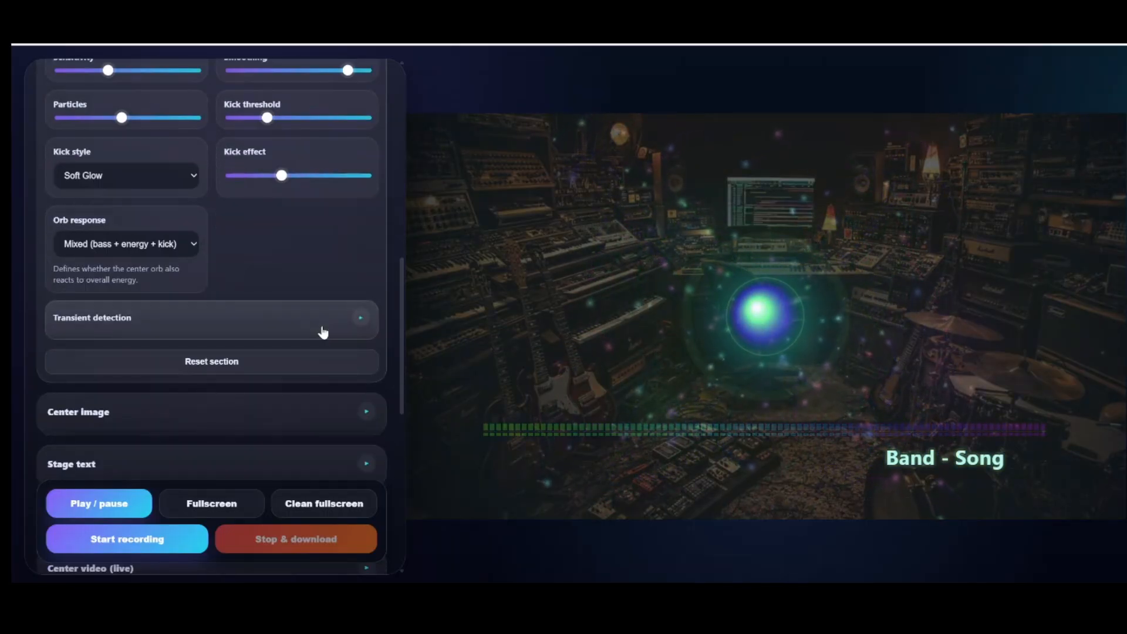
left_click(322, 327)
scroll(277, 327, "down", 2)
scroll(278, 325, "down", 2)
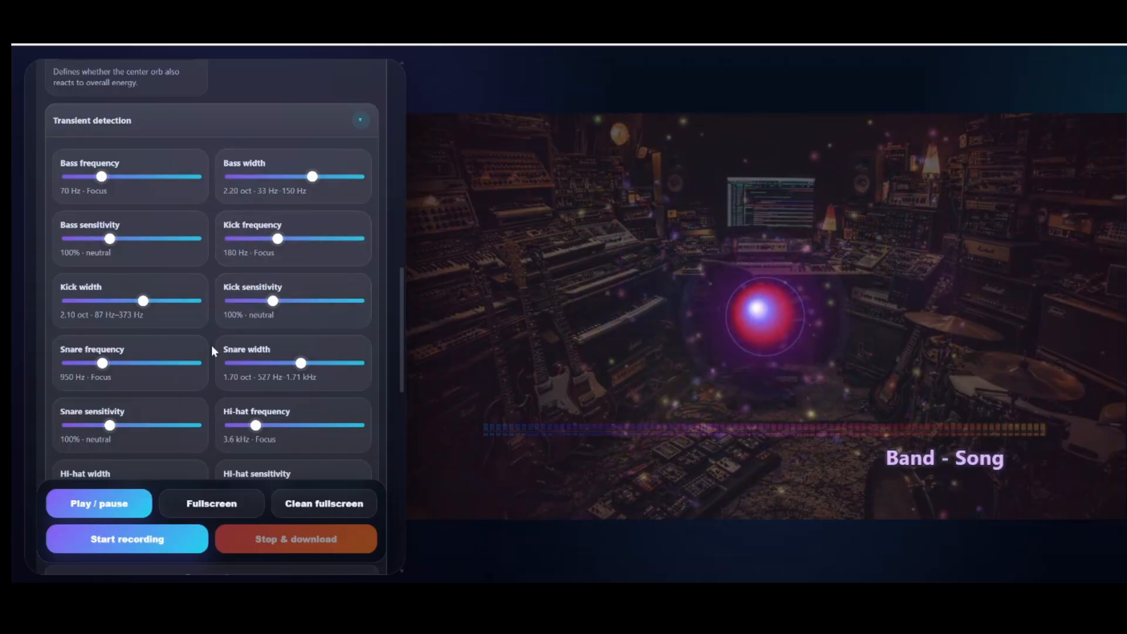
- Collapse the transient detection subsection and the audio and kick settings
left_click(353, 135)
scroll(291, 247, "up", 9)
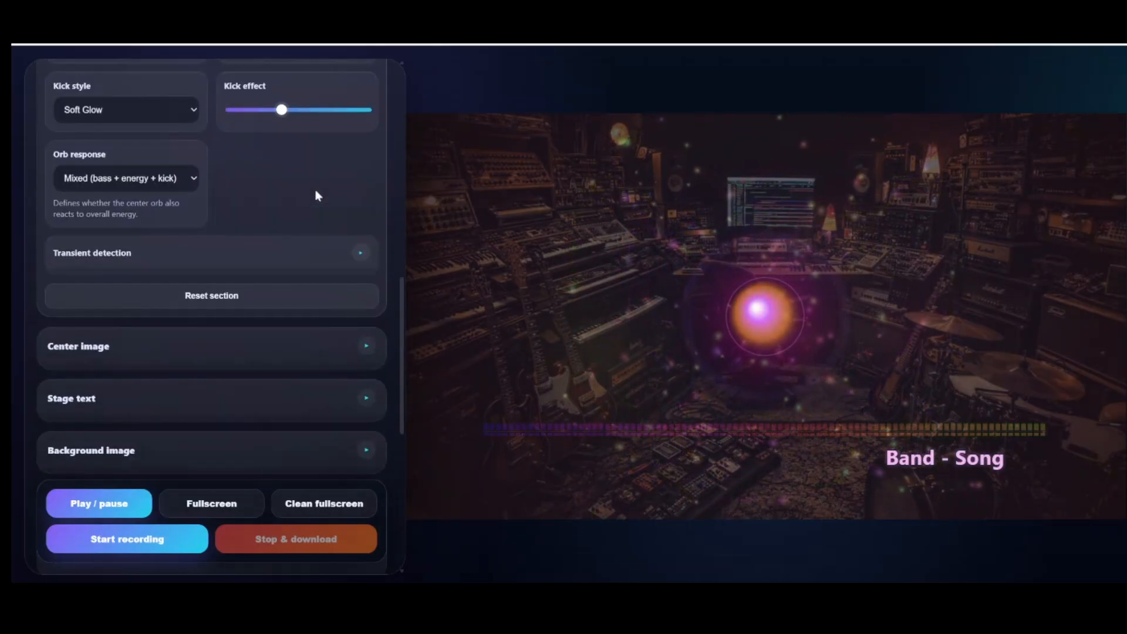
left_click(369, 217)
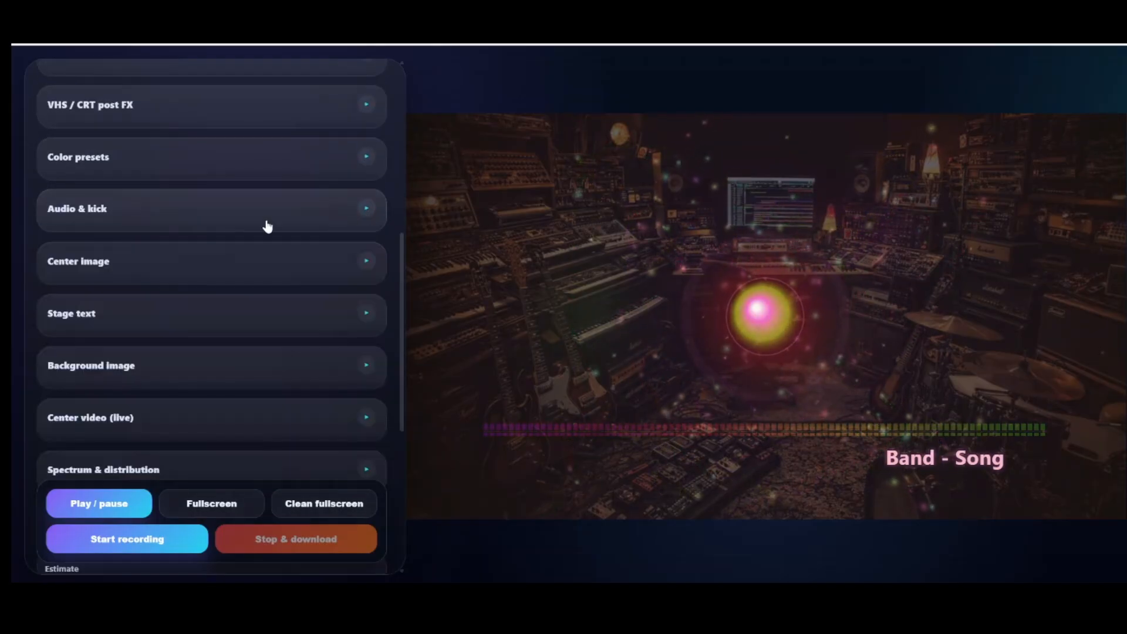
- Set the color preset to Mono with 67% palette damping, 73% black point and 75% highlight limit, and collapse the section
scroll(264, 232, "up", 1)
left_click(264, 230)
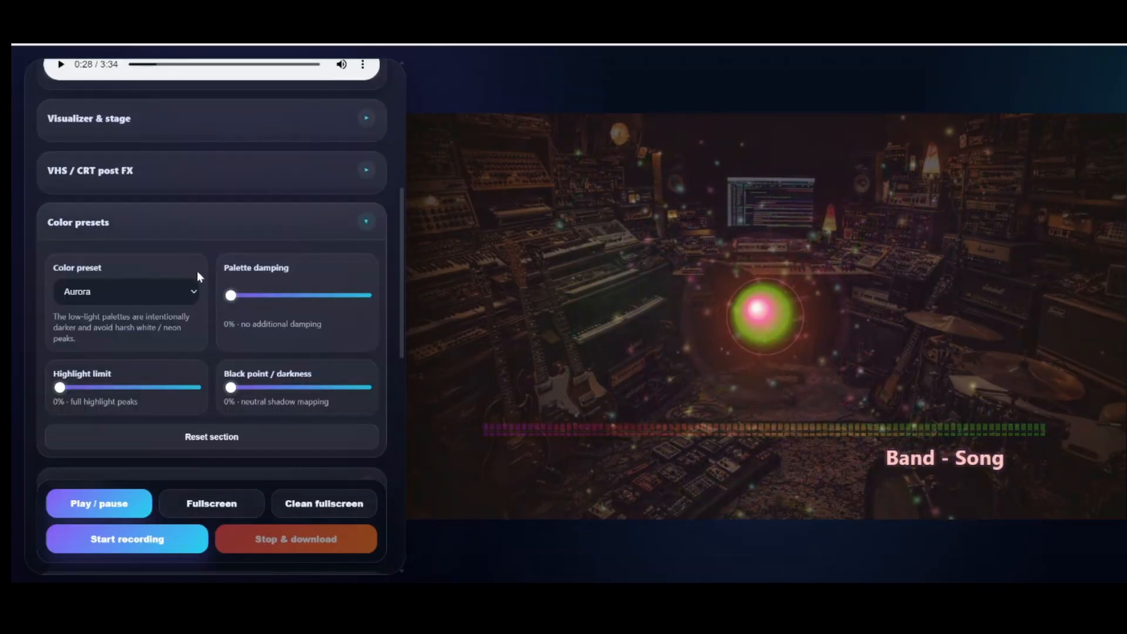
left_click(135, 295)
left_click(100, 84)
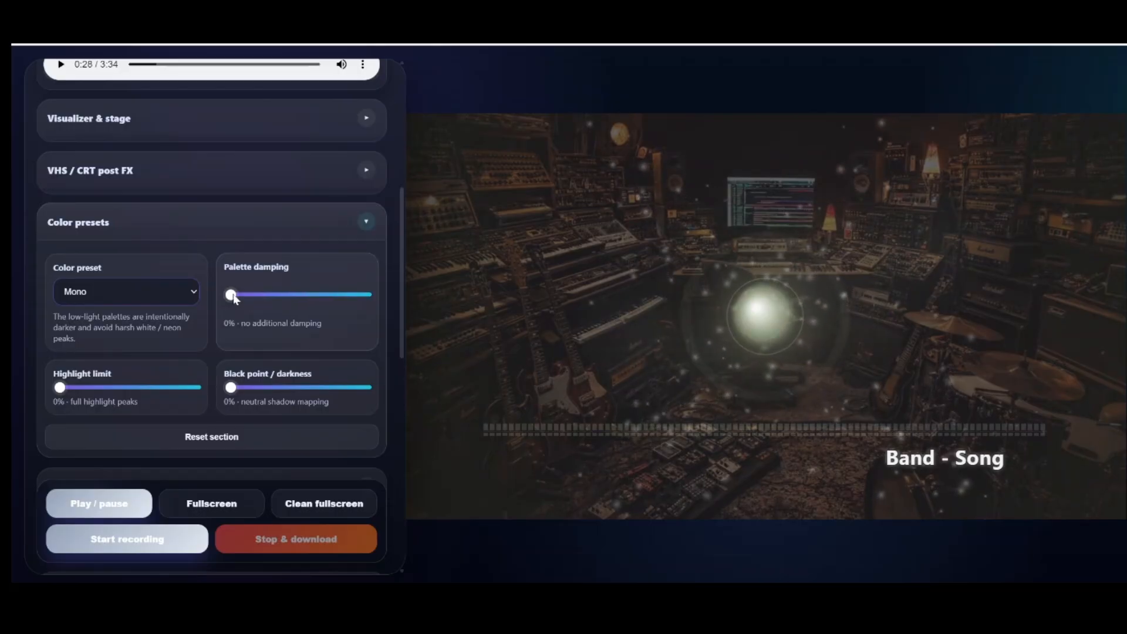
left_click_drag(231, 296, 322, 301)
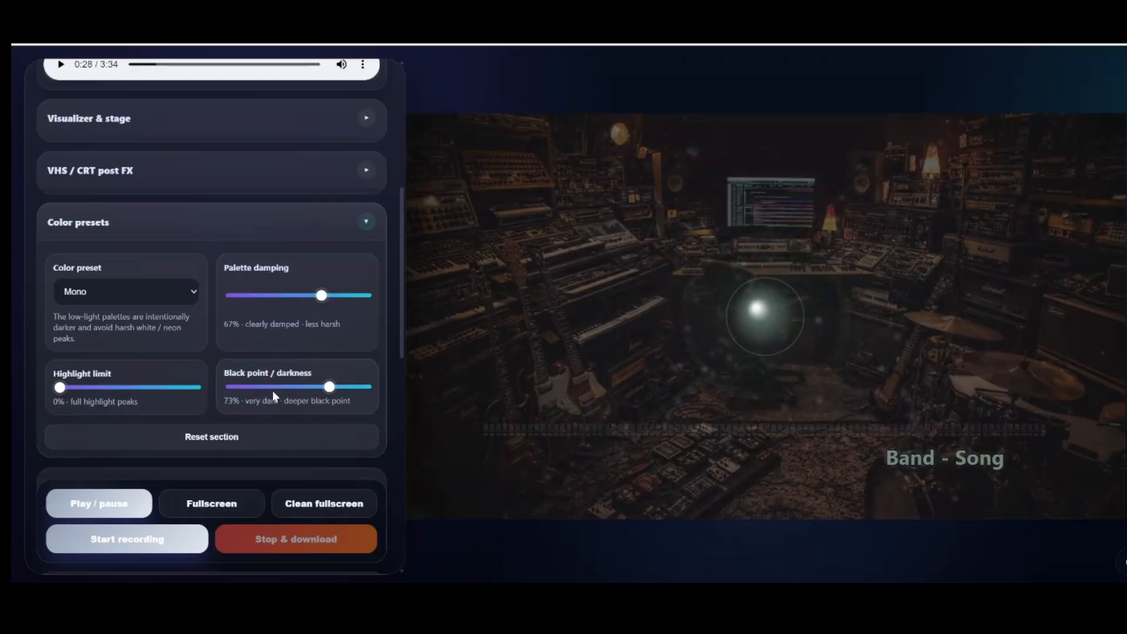
left_click_drag(59, 388, 162, 398)
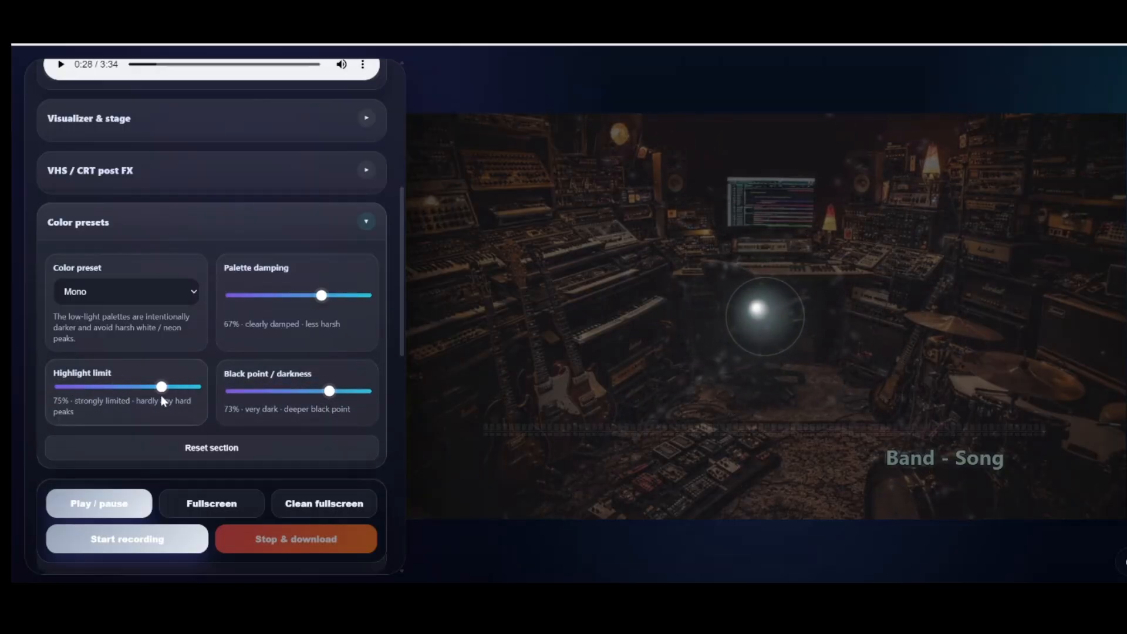
left_click(358, 231)
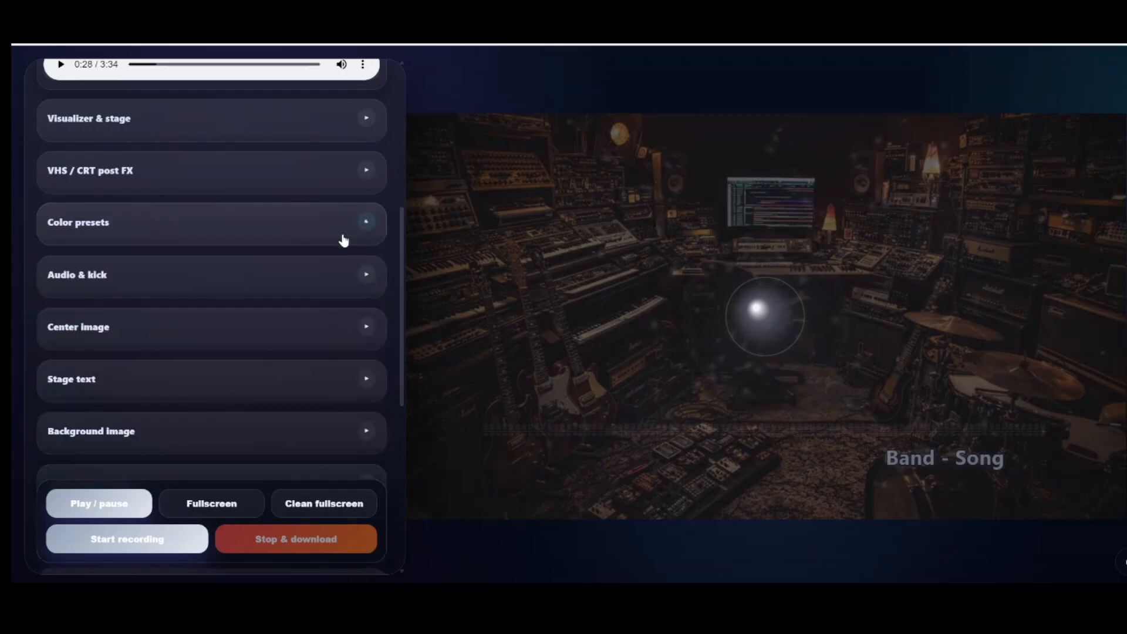
- Open the VHS / CRT post FX settings and try the effect on the visualization while the track plays
scroll(186, 244, "up", 1)
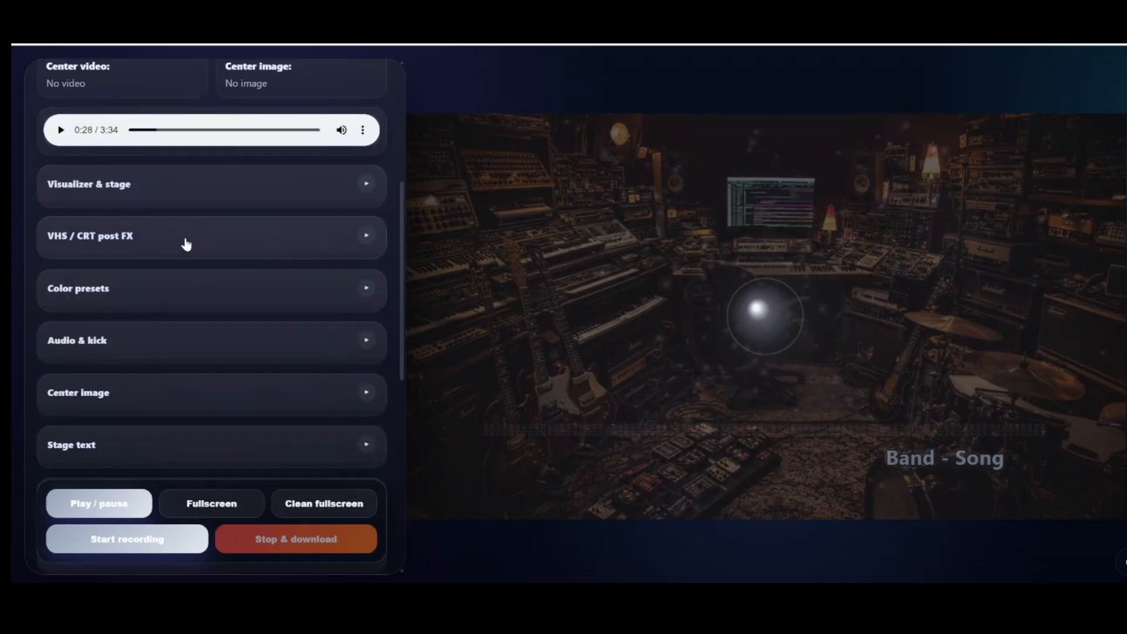
left_click(153, 237)
scroll(153, 238, "down", 1)
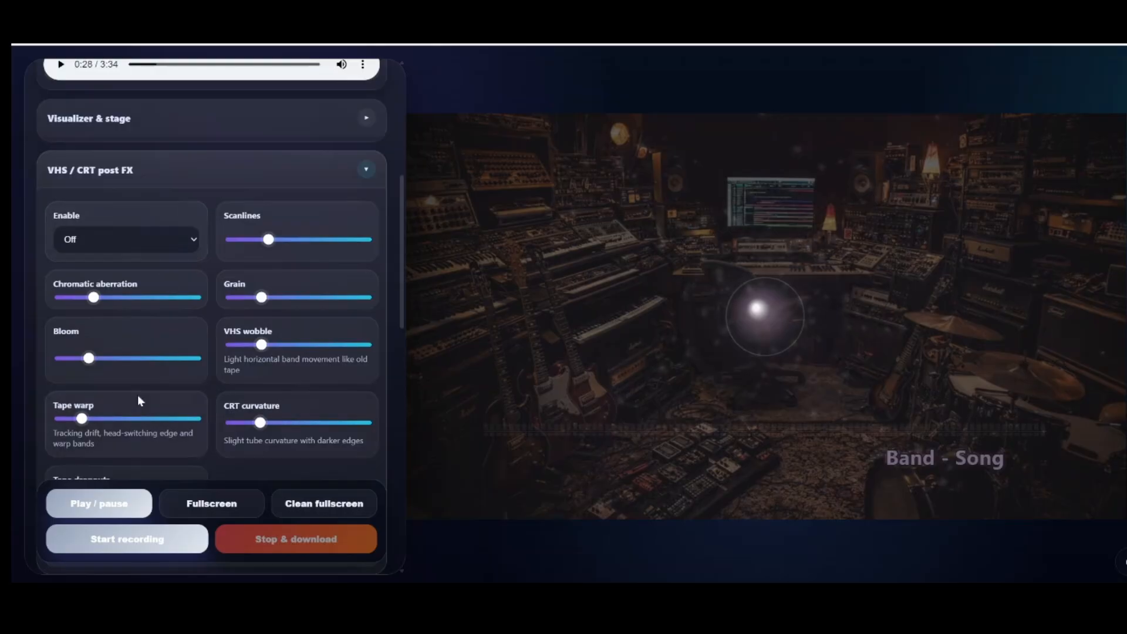
scroll(146, 434, "down", 1)
left_click(137, 176)
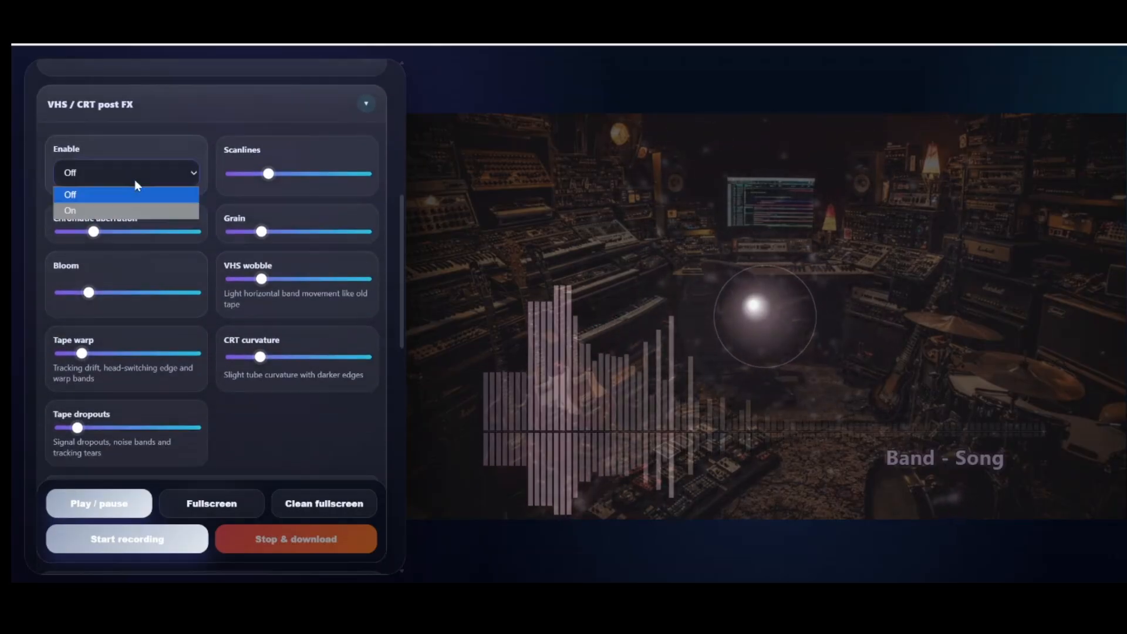
left_click(126, 210)
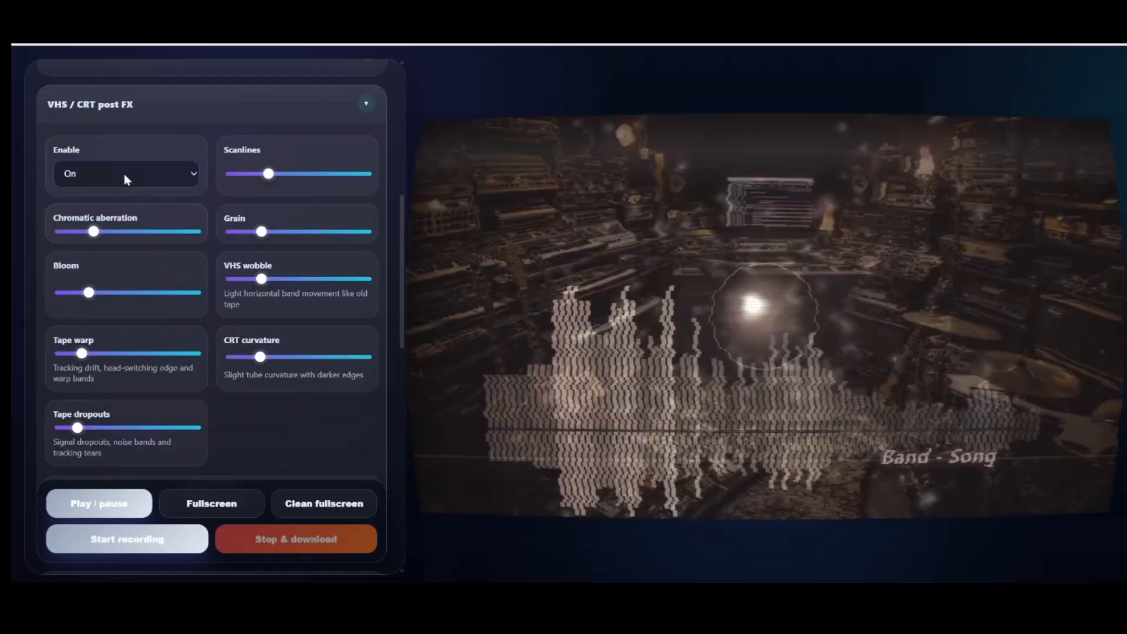
- Turn the VHS / CRT post effect off, pause the track and collapse the section
left_click(127, 179)
left_click(120, 194)
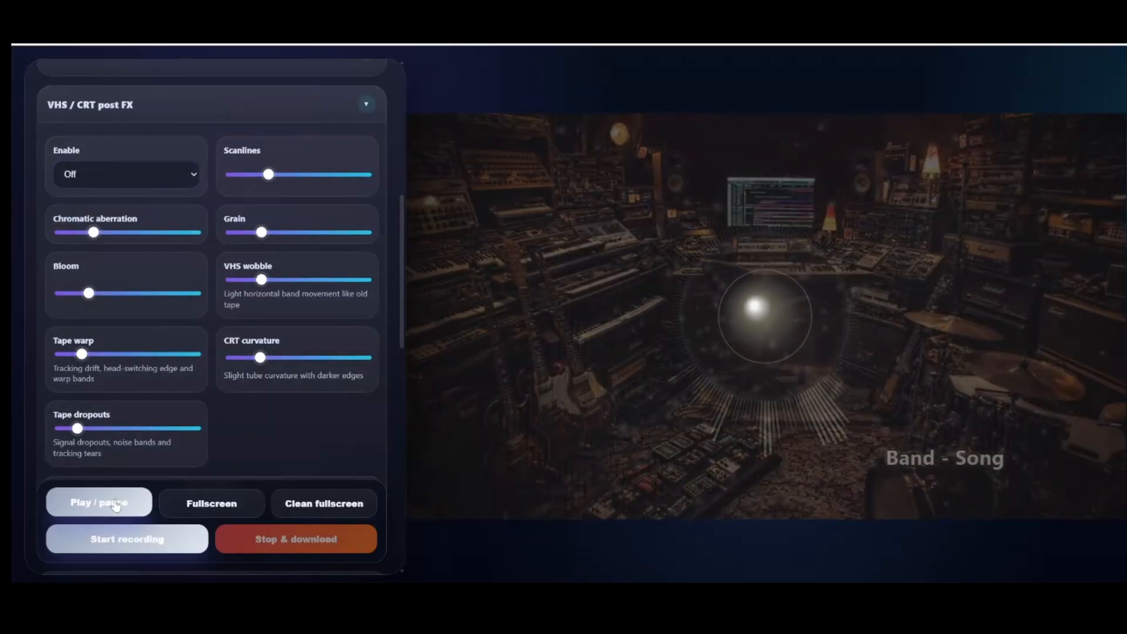
left_click(116, 506)
scroll(158, 369, "up", 2)
left_click(148, 251)
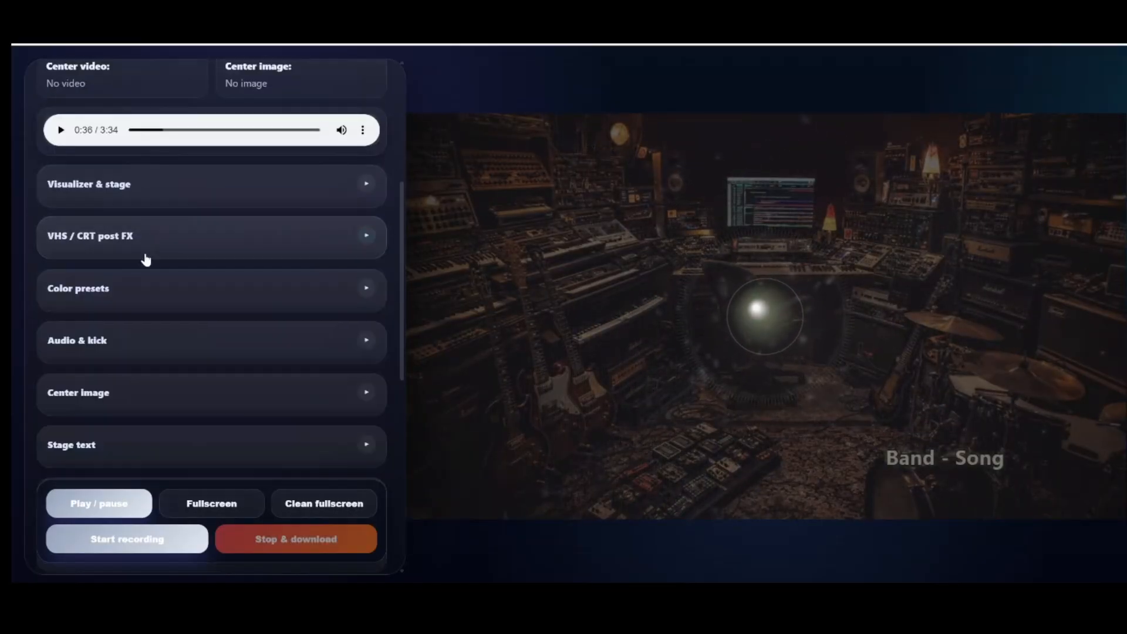
- Look over the settings sections, preview the visualization in clean fullscreen and return to the normal view
scroll(146, 259, "up", 5)
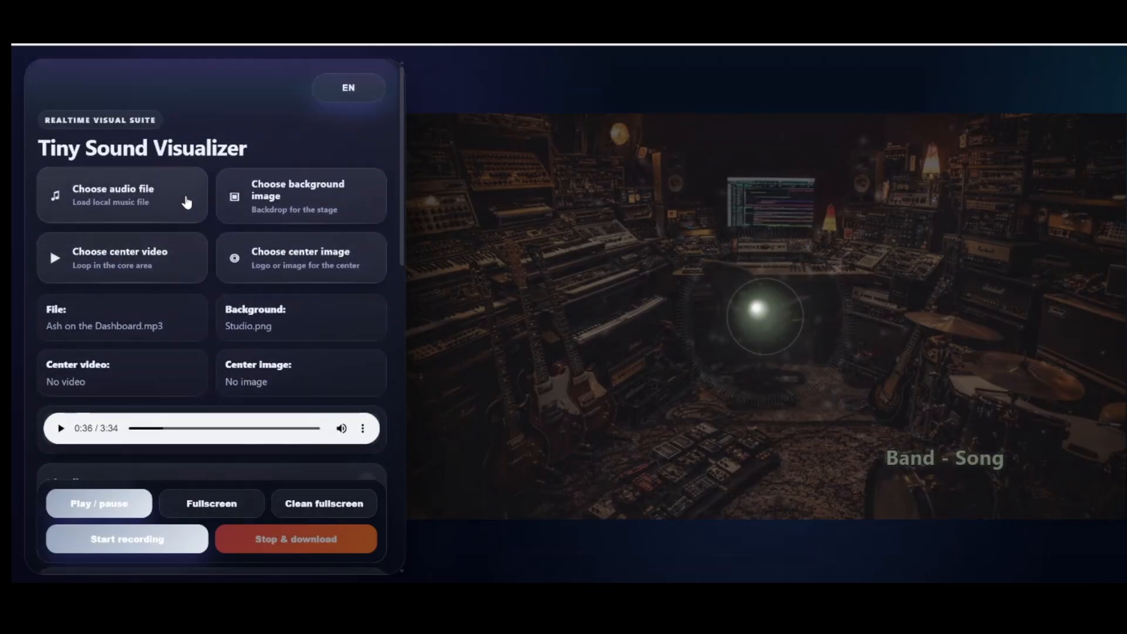
scroll(212, 216, "down", 6)
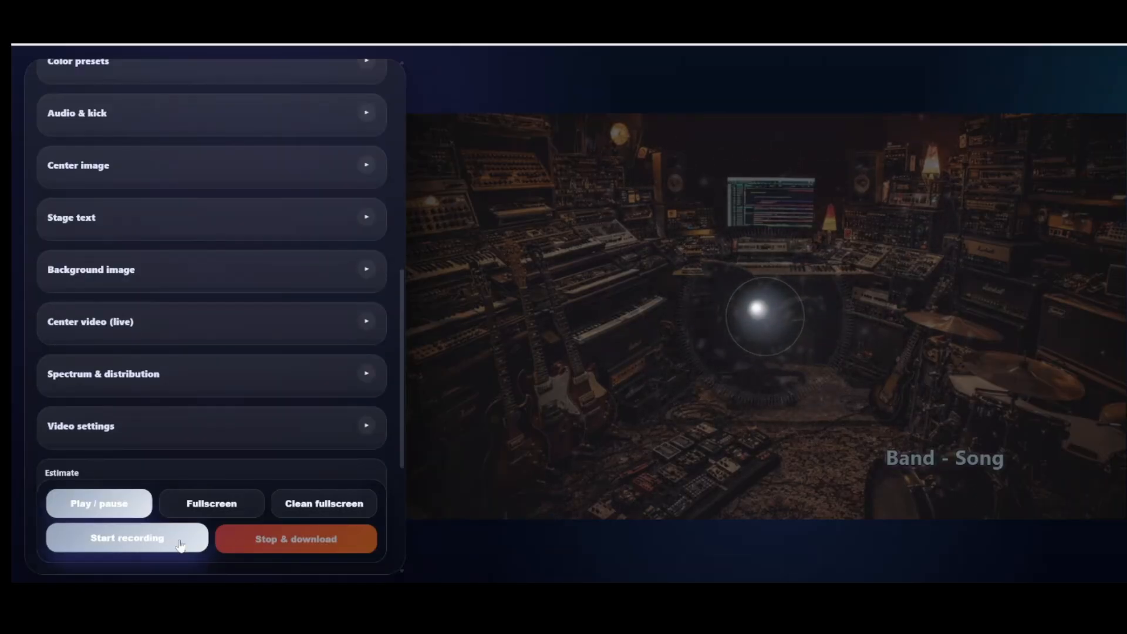
left_click(318, 505)
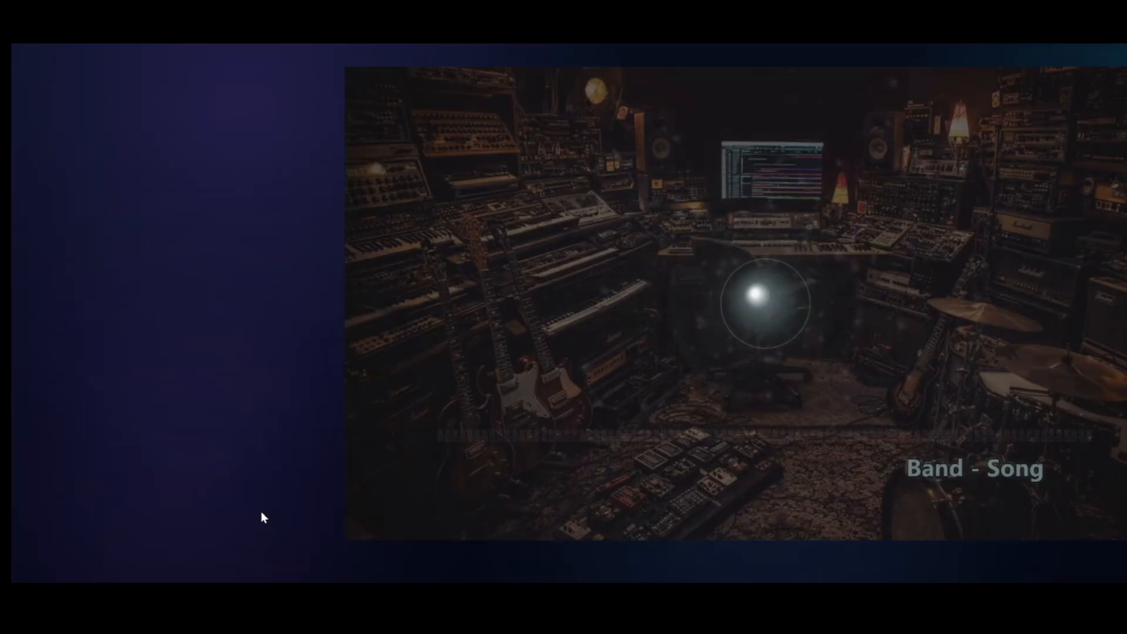
key("Escape")
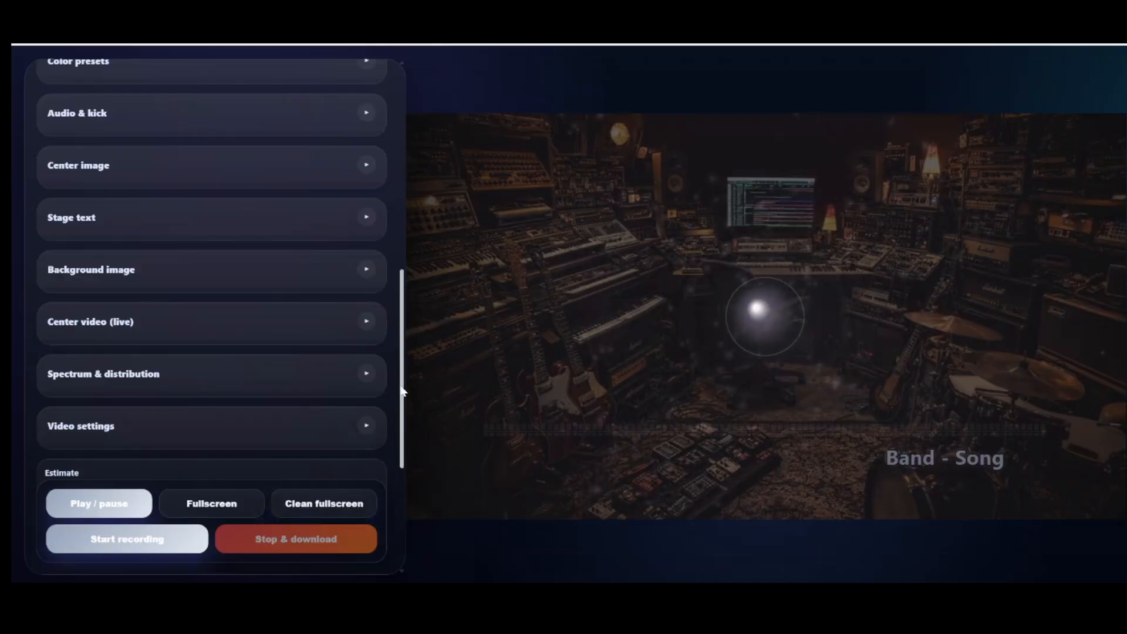
- Open the visualizer and stage settings and examine the options for saving, loading, exporting and importing presets
left_click_drag(402, 392, 402, 173)
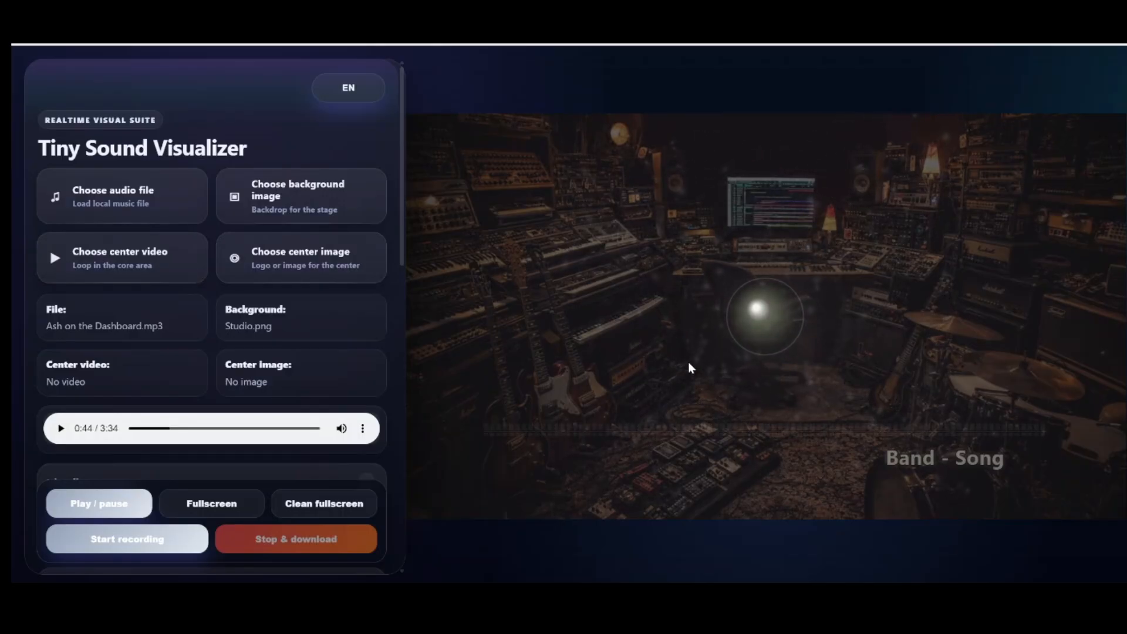
left_click_drag(401, 249, 397, 351)
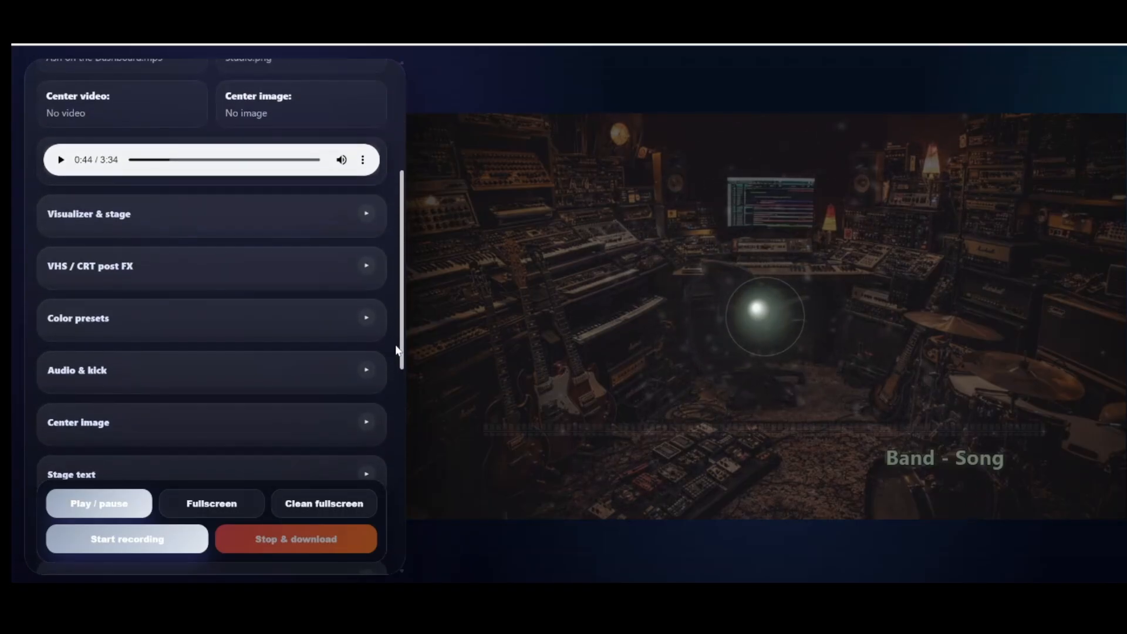
left_click(347, 225)
scroll(325, 317, "down", 8)
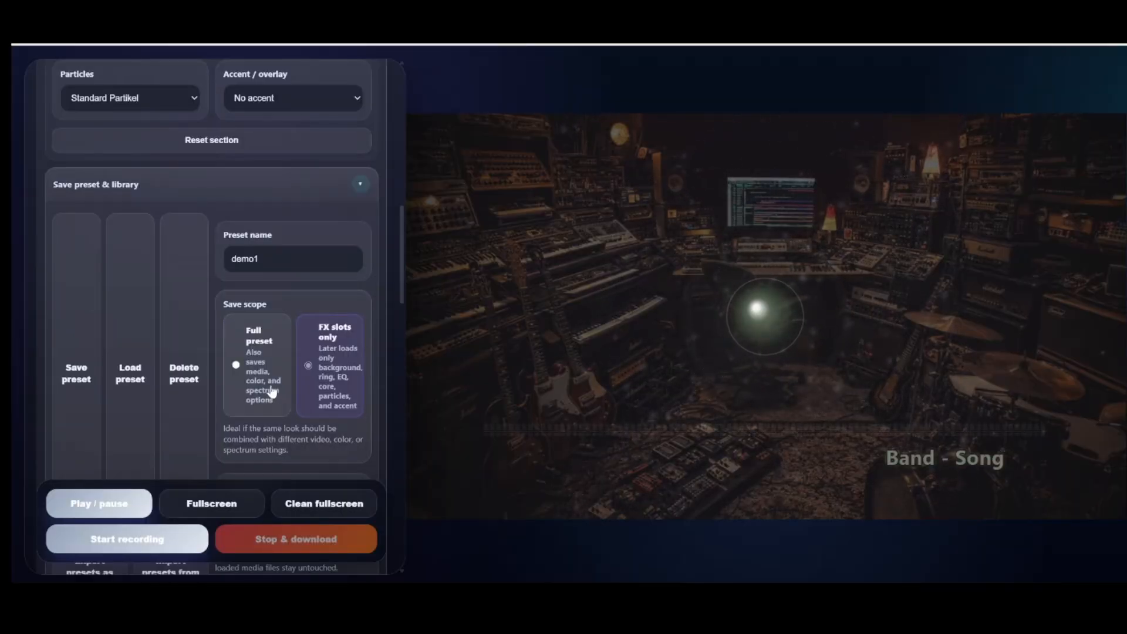
scroll(273, 442, "down", 2)
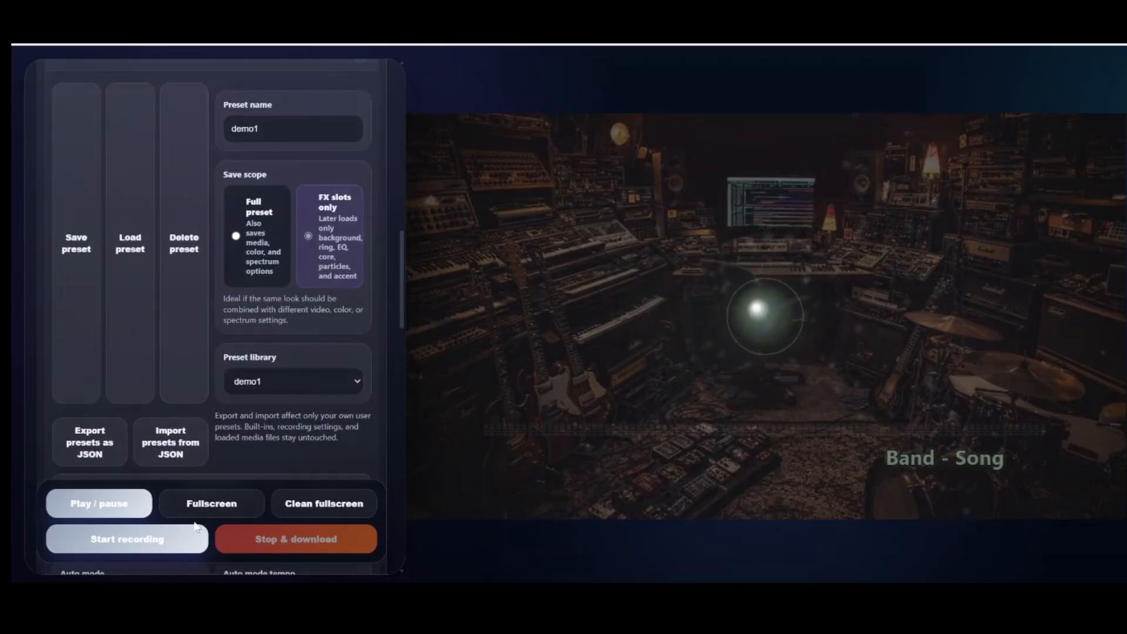